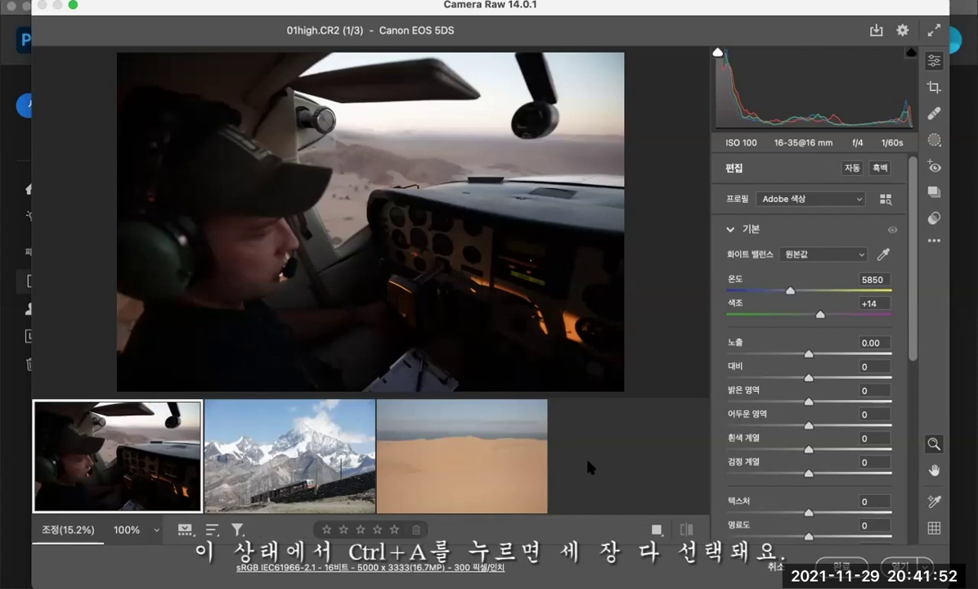
Convert all three photos to black and white, and enable chromatic aberration removal and profile corrections for them.
key("ctrl+a")
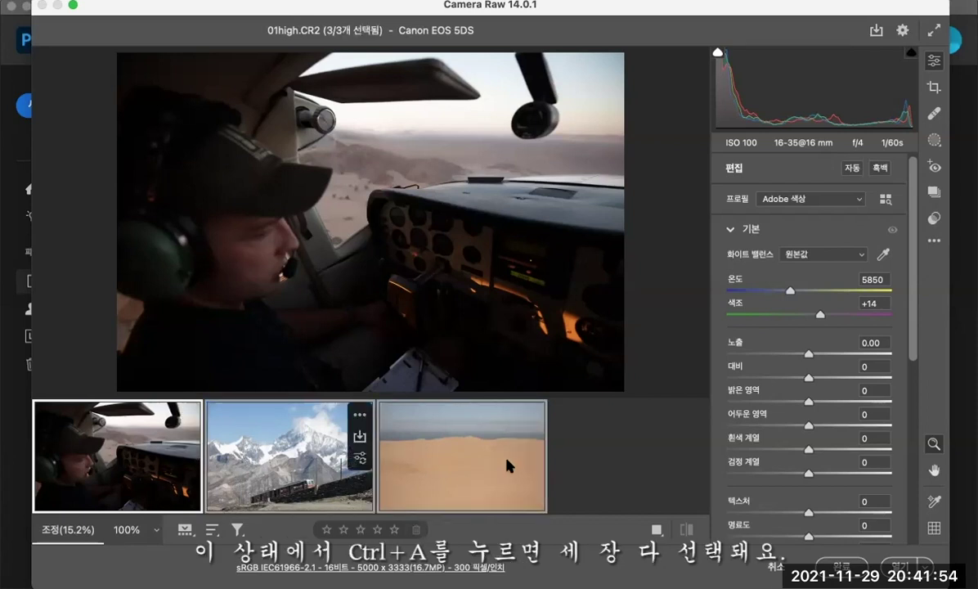
left_click(880, 169)
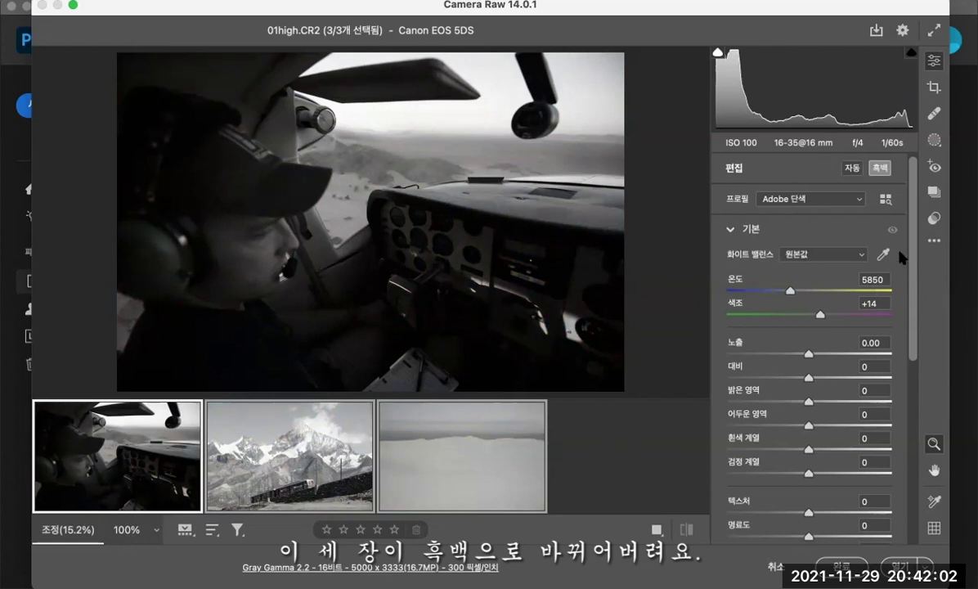
scroll(912, 284, "down", 1)
scroll(912, 284, "down", 10)
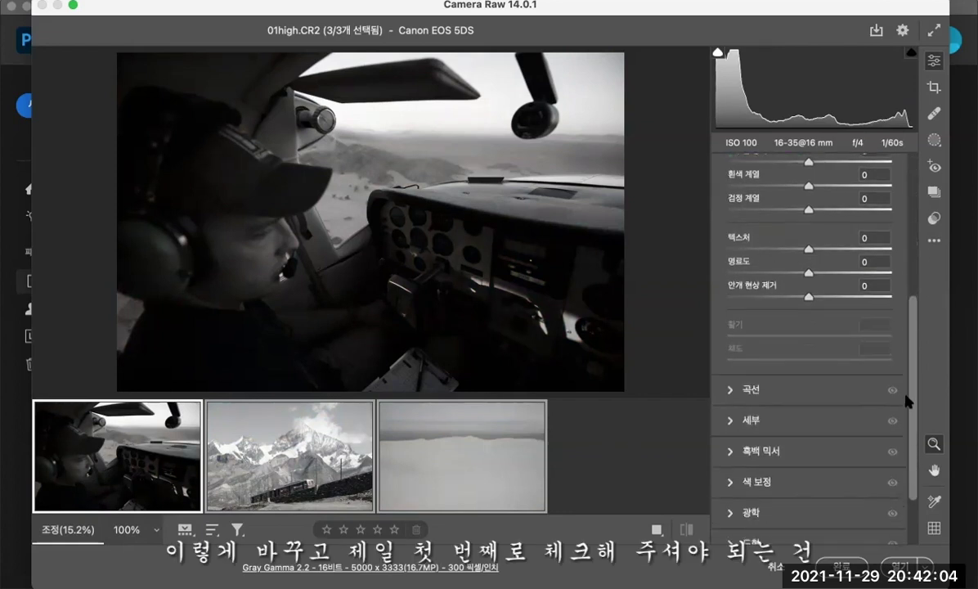
left_click(730, 436)
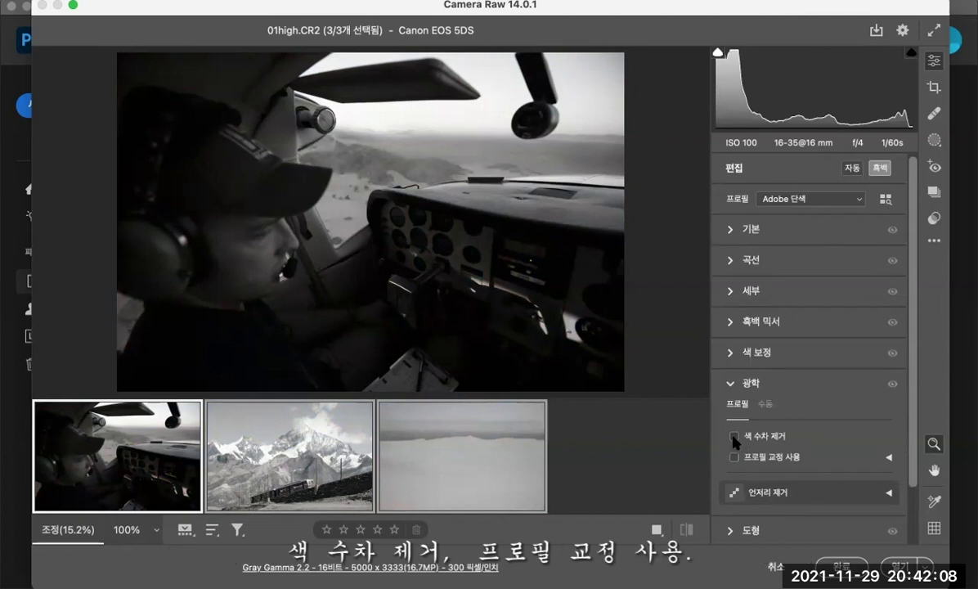
left_click(733, 457)
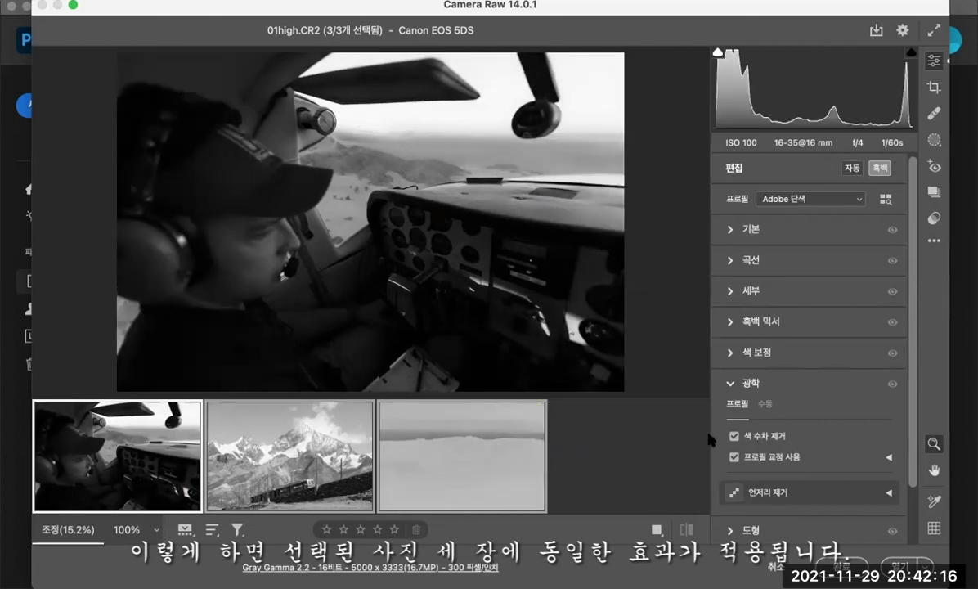
Compare the histograms of the cockpit, mountain and desert photos, checking for clipped shadows and highlights.
left_click(733, 233)
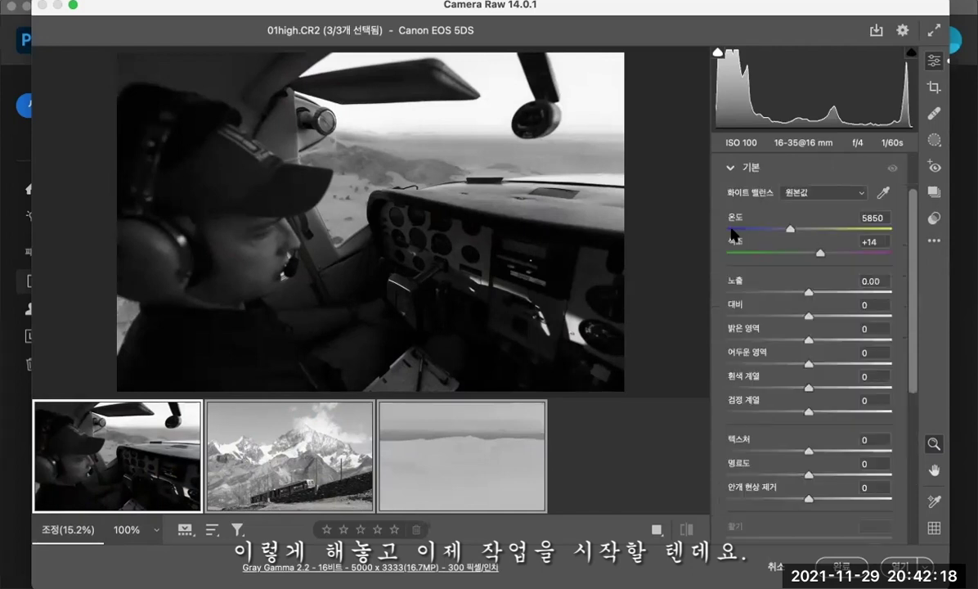
left_click(138, 448)
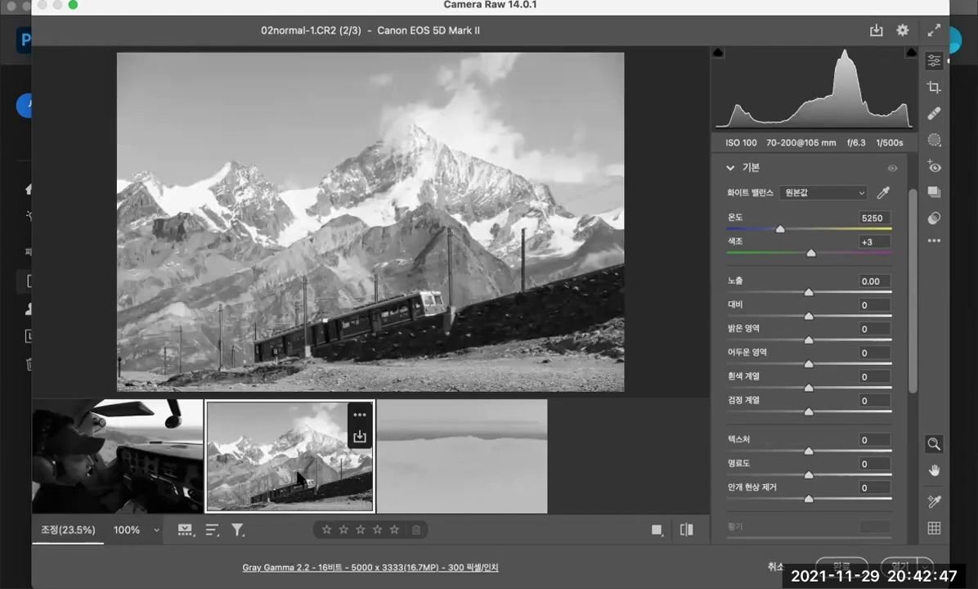
left_click(274, 455)
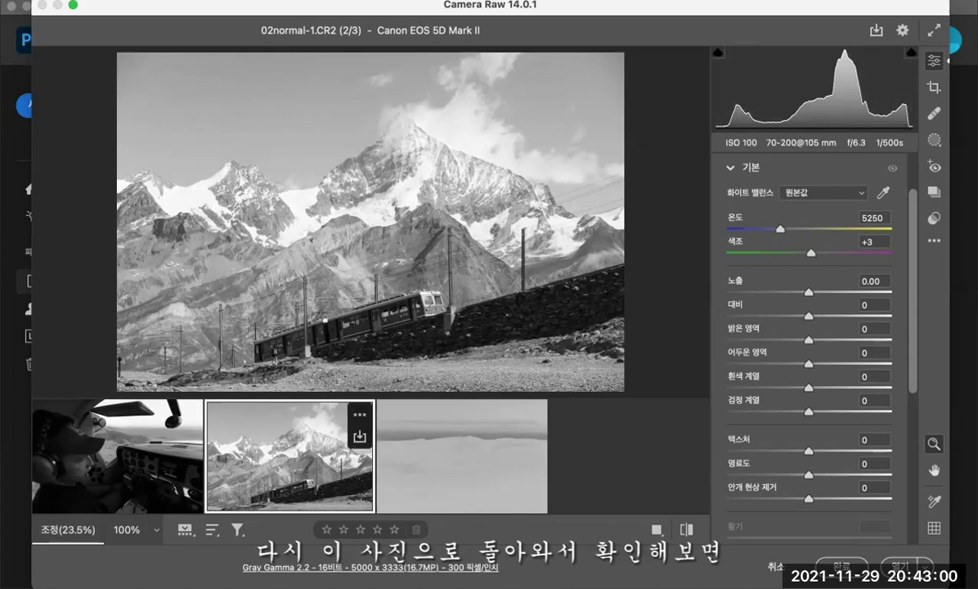
left_click(114, 454)
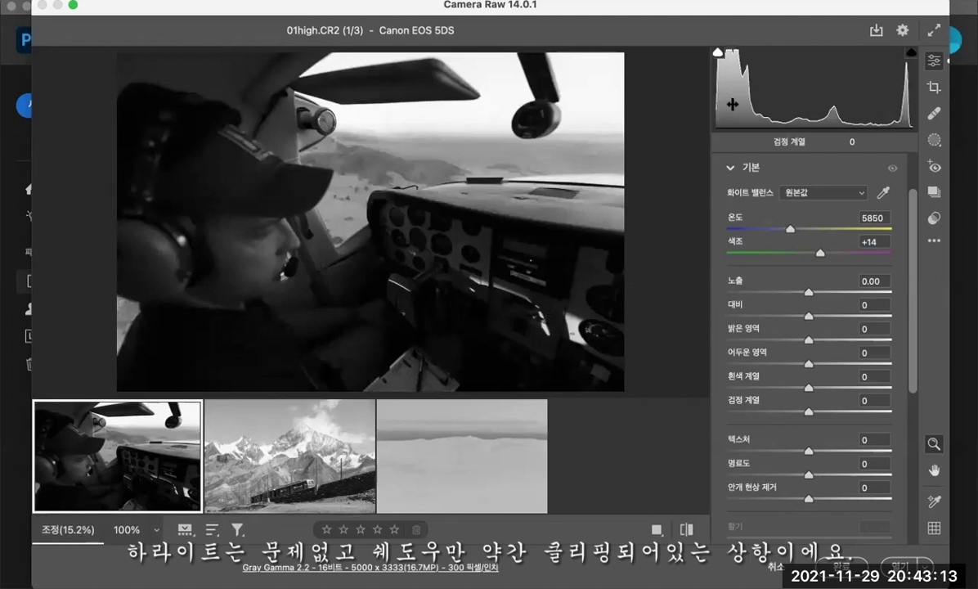
left_click(449, 482)
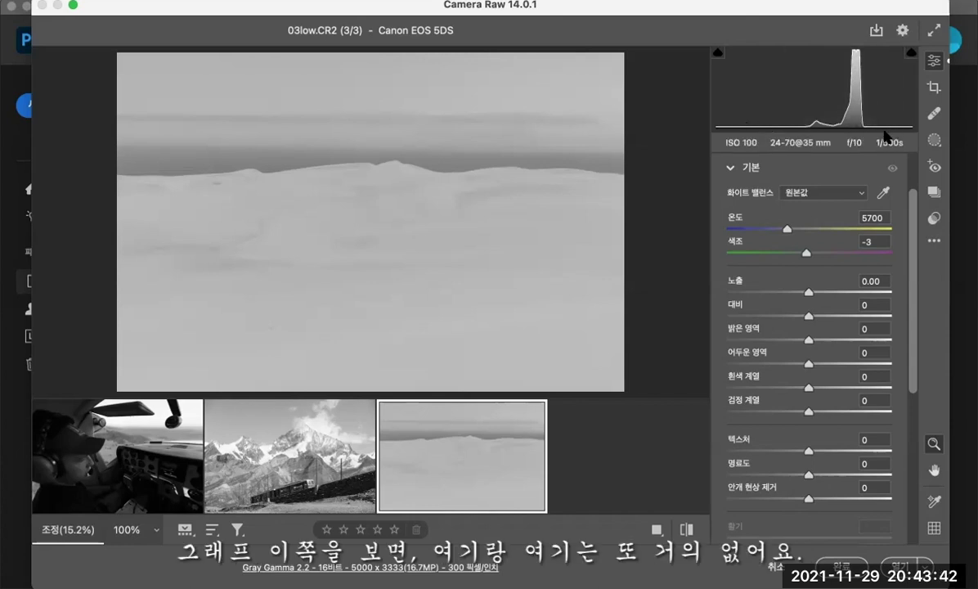
mouse_move(454, 493)
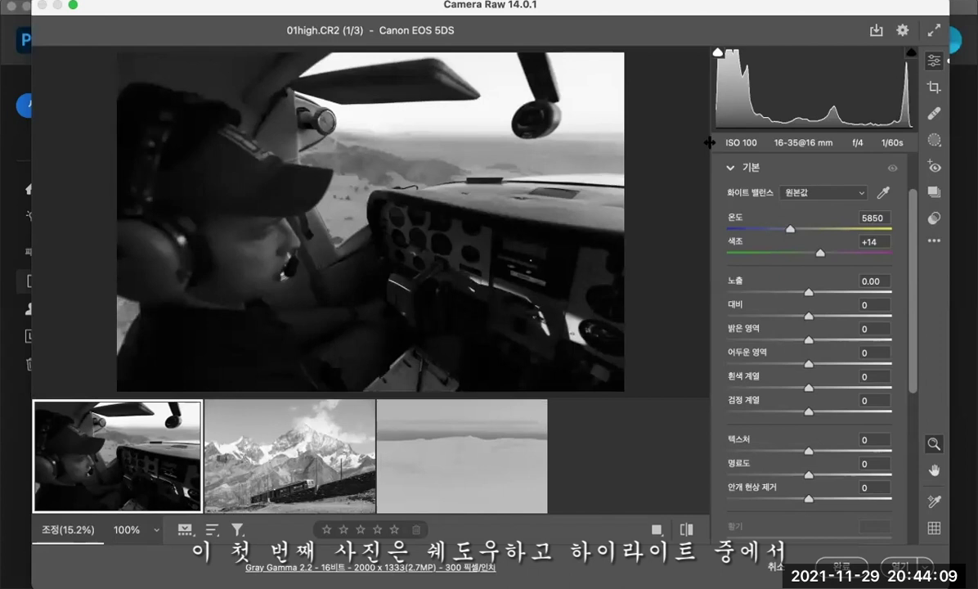
mouse_move(863, 105)
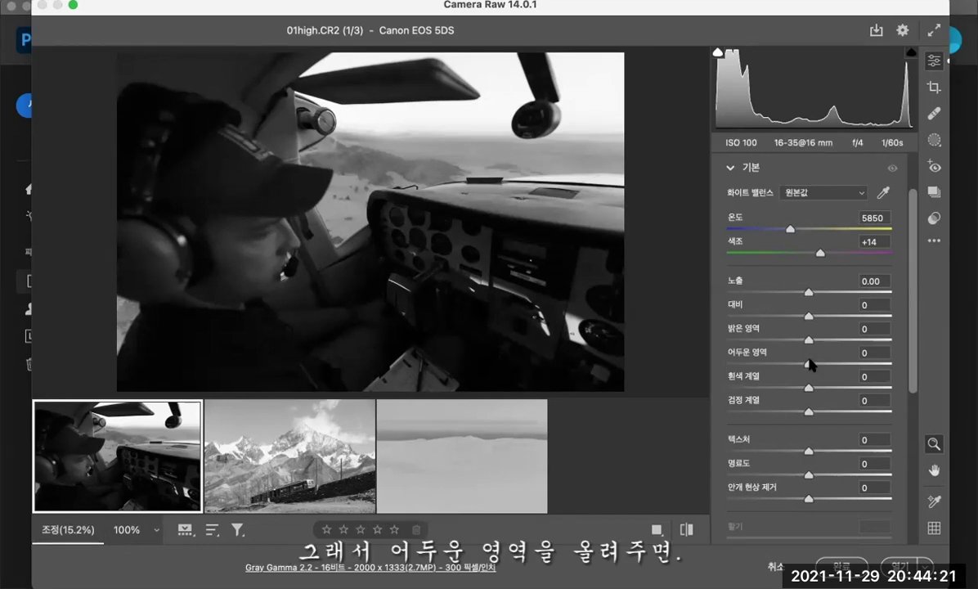
left_click_drag(833, 364, 874, 363)
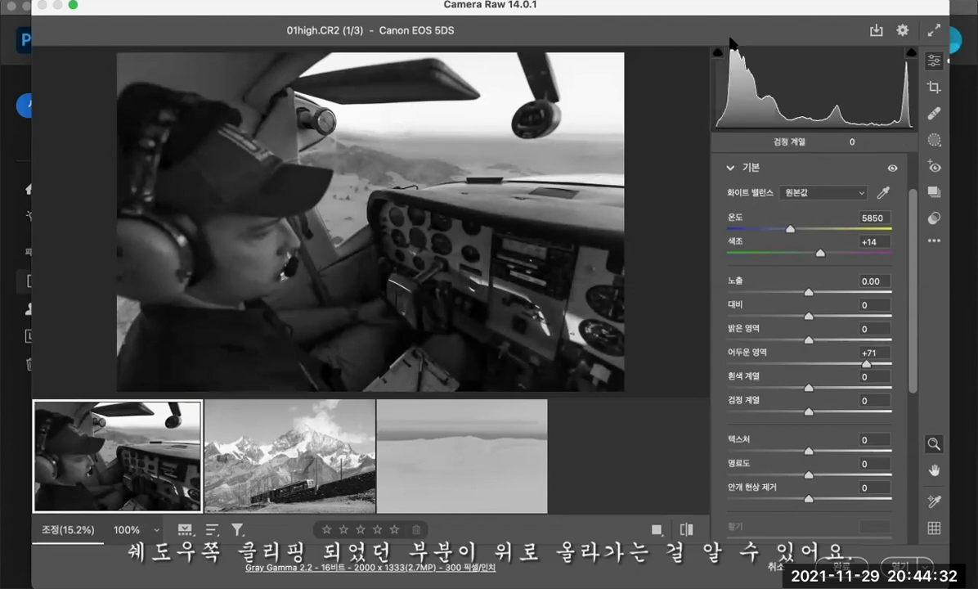
left_click(871, 351)
type("0")
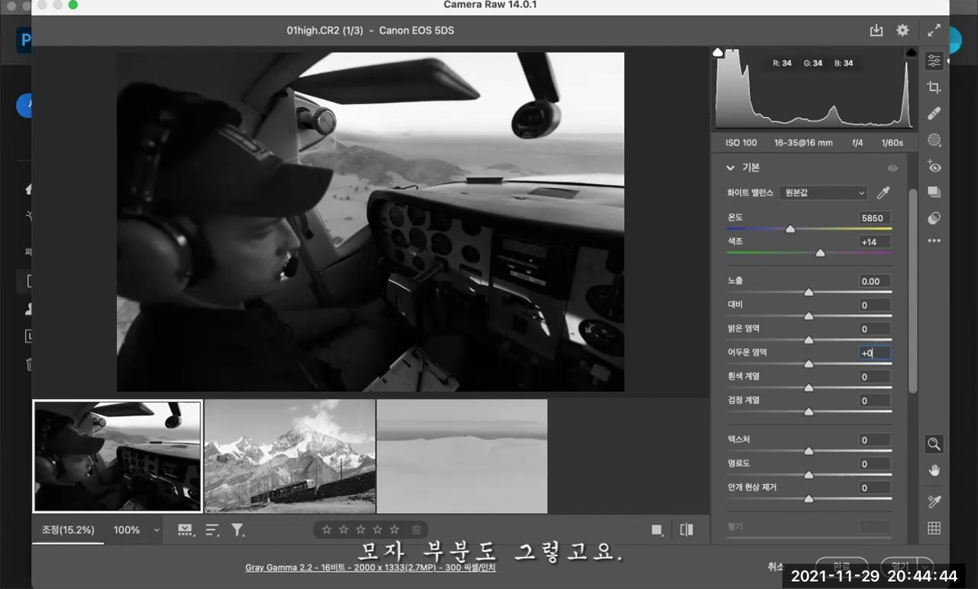
Balance the cockpit photo with shadows at +69, highlights at -58 and exposure at +0.25.
left_click_drag(812, 365, 864, 367)
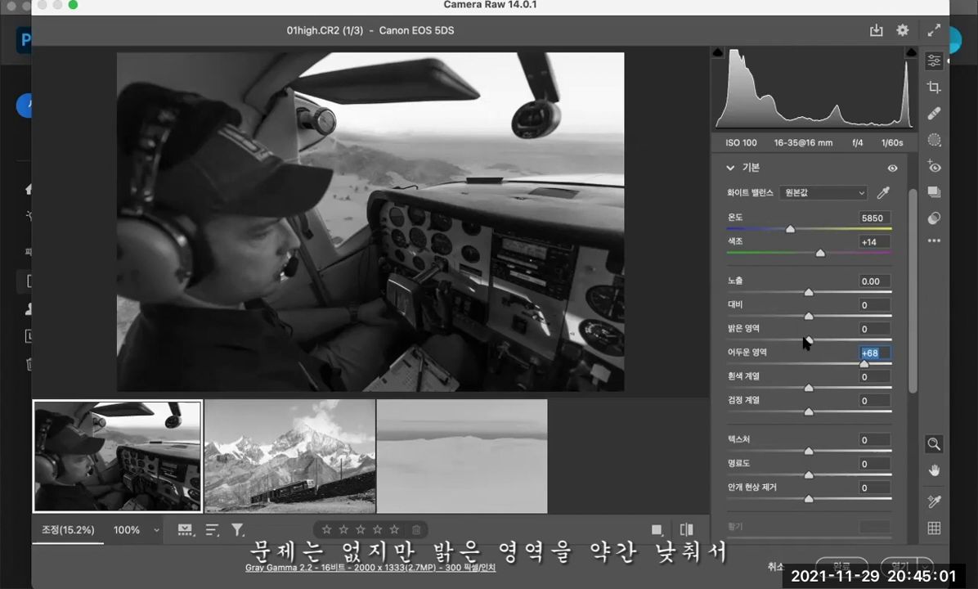
left_click_drag(797, 343, 783, 343)
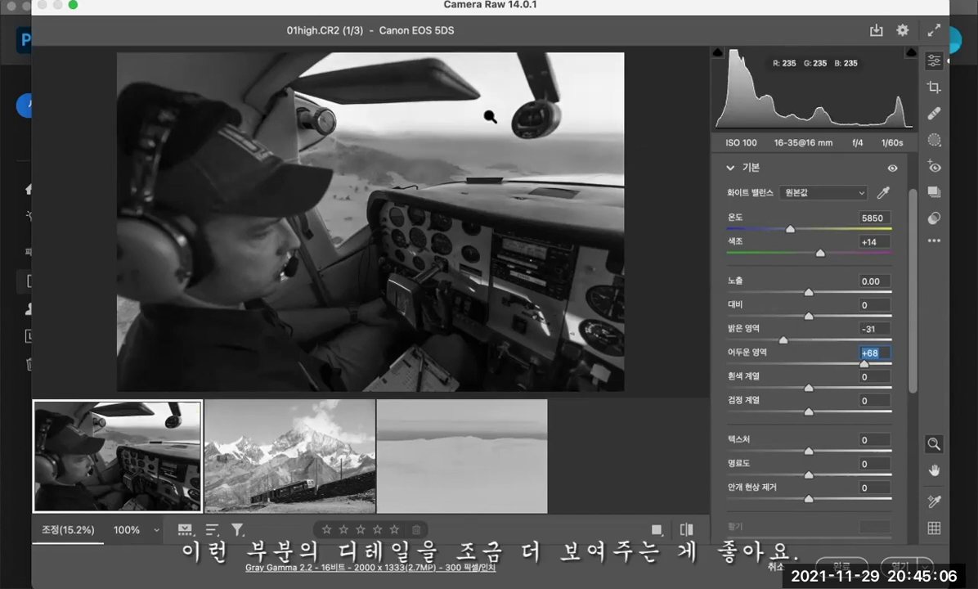
left_click(814, 292)
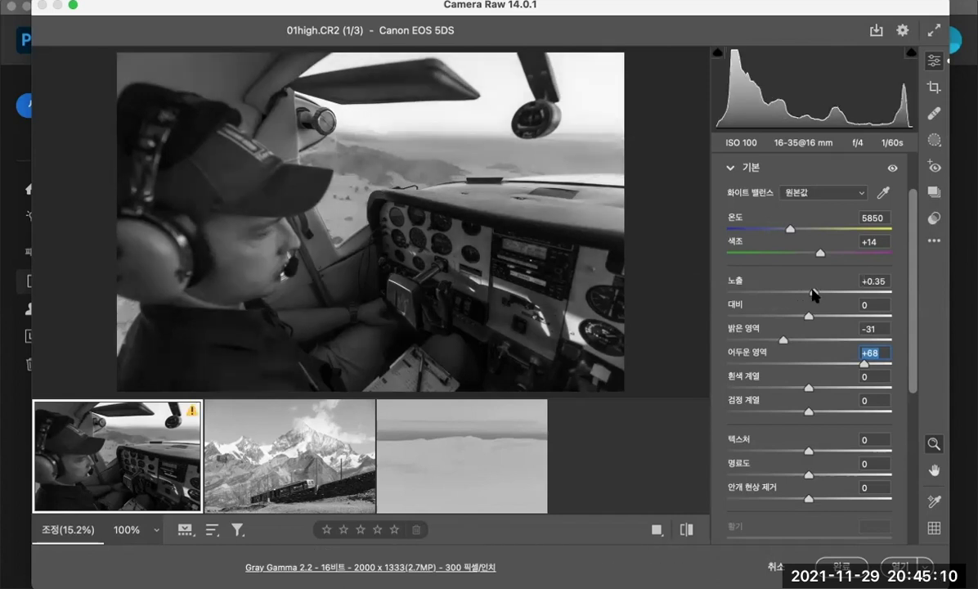
left_click_drag(814, 294, 811, 295)
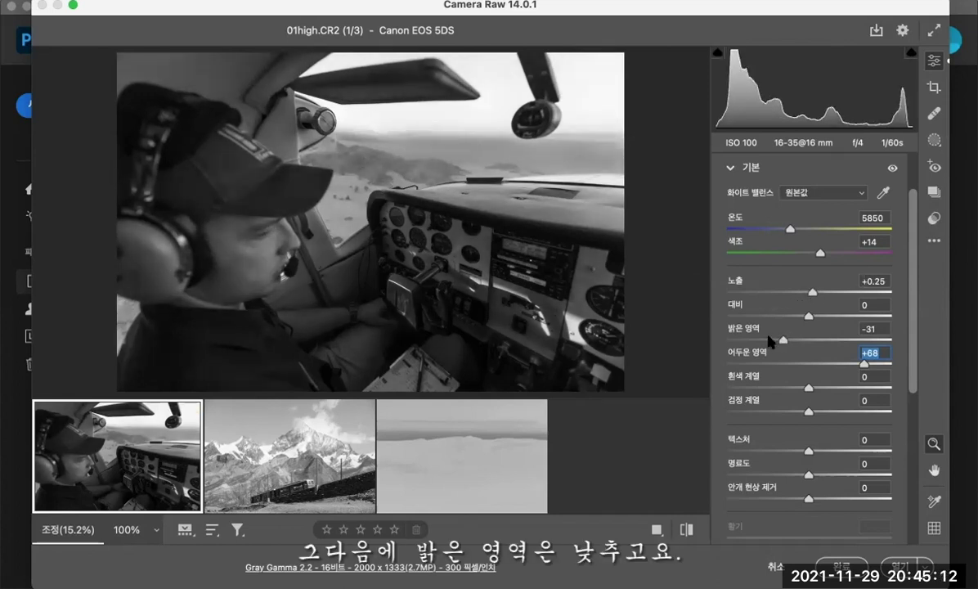
left_click(765, 338)
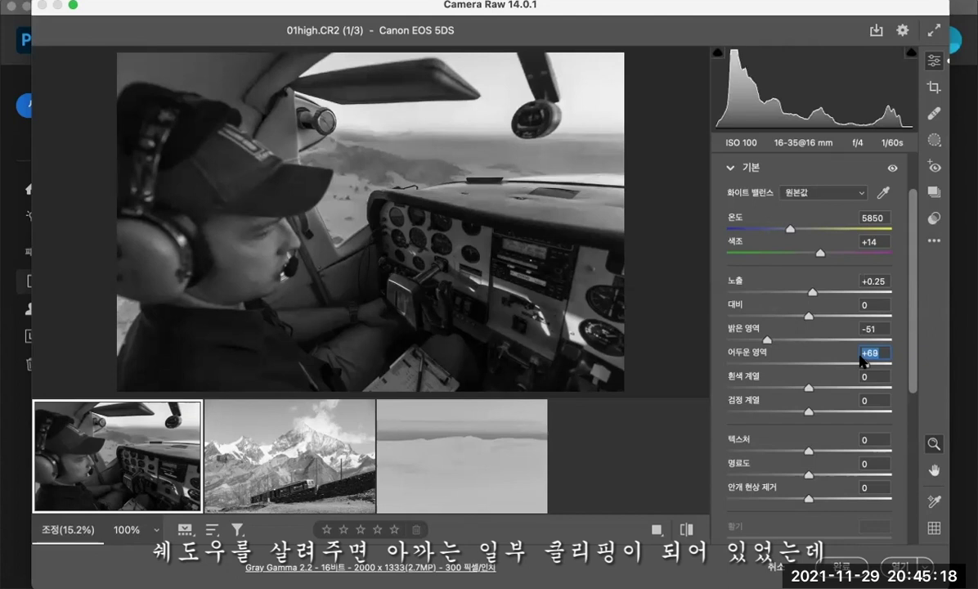
left_click_drag(769, 331, 764, 337)
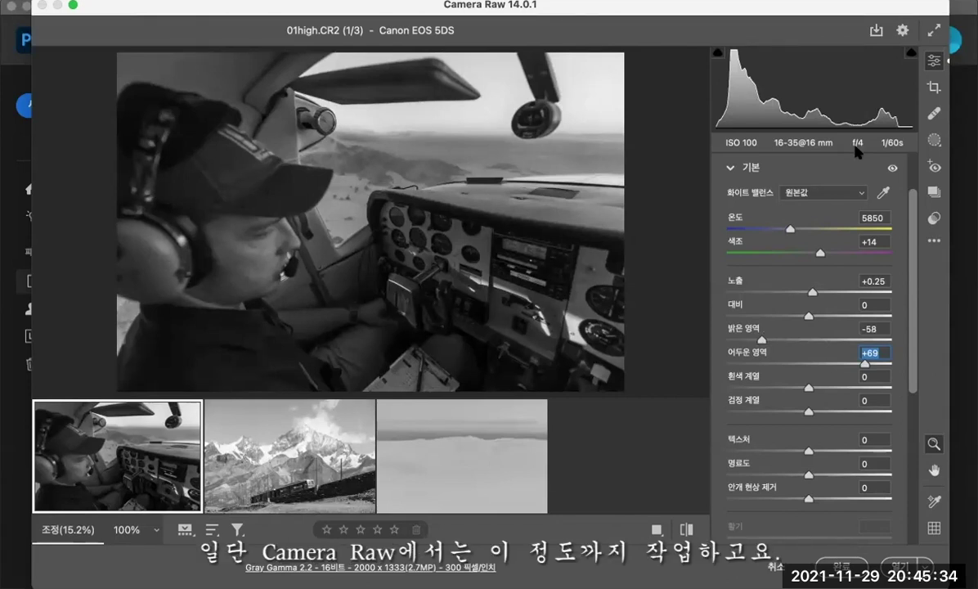
Darken the mountain train photo by setting its exposure to -0.45, comparing it against zero exposure.
left_click(299, 456)
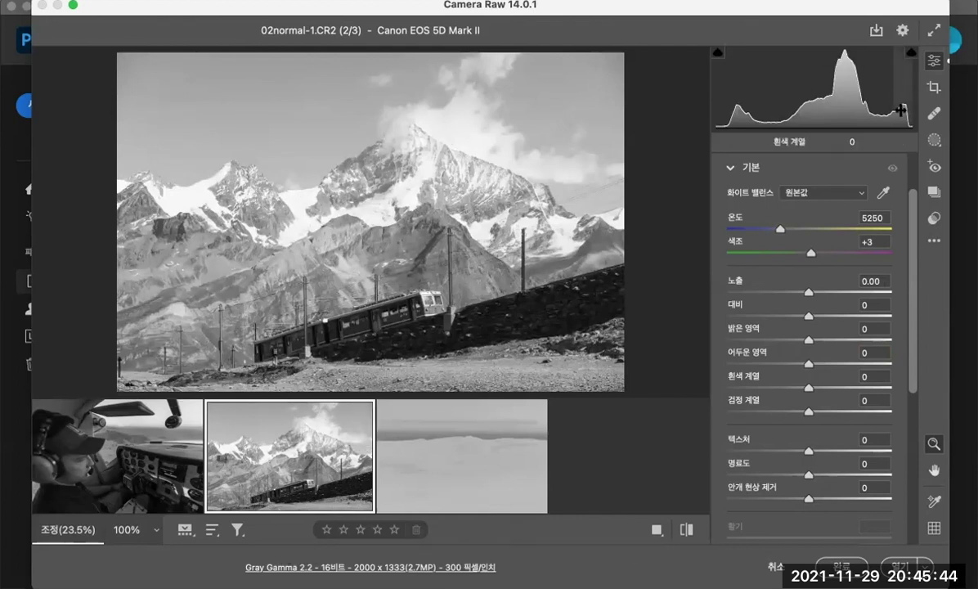
left_click_drag(807, 294, 802, 294)
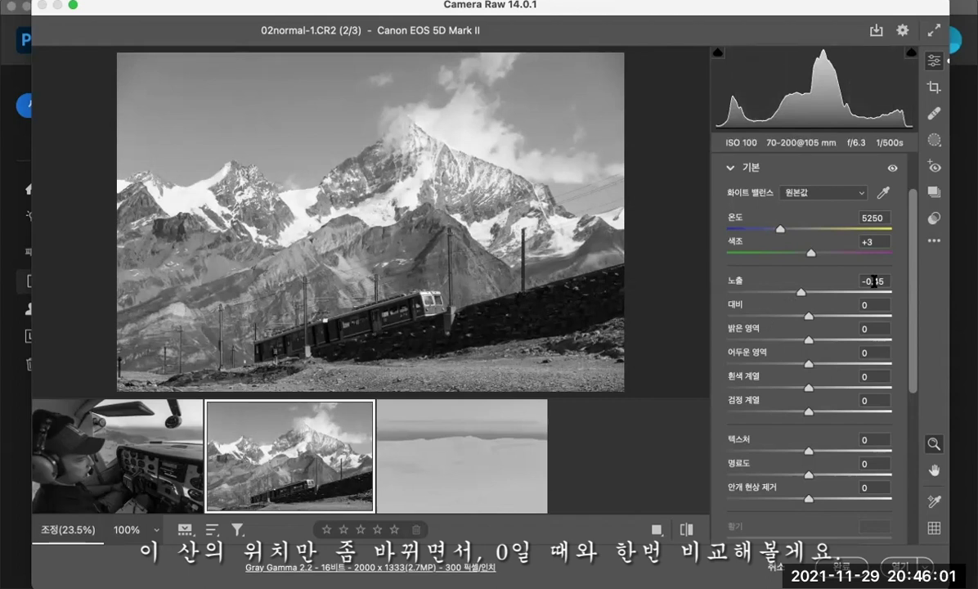
type("-0")
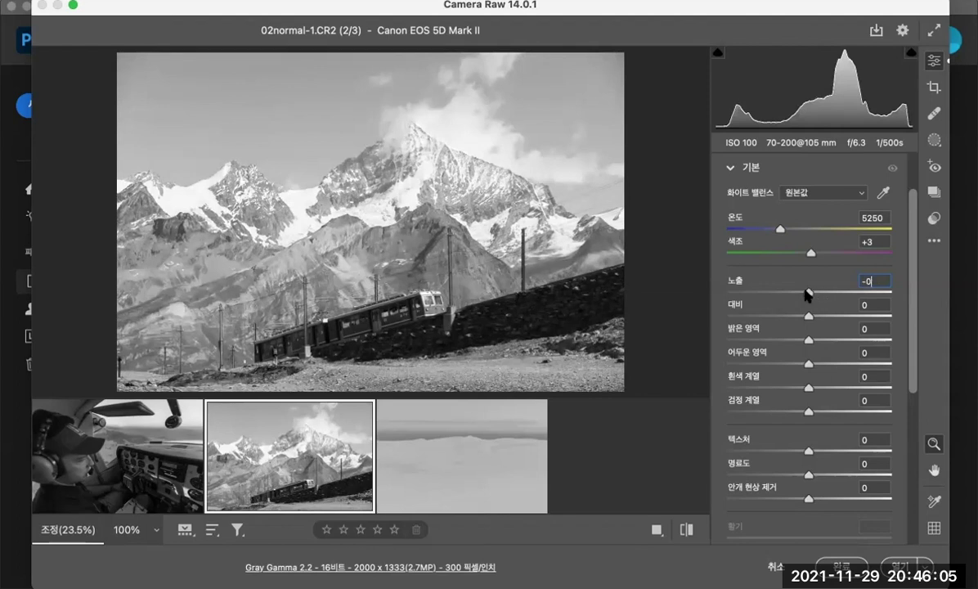
type(".4")
key("Return")
left_click_drag(799, 291, 798, 291)
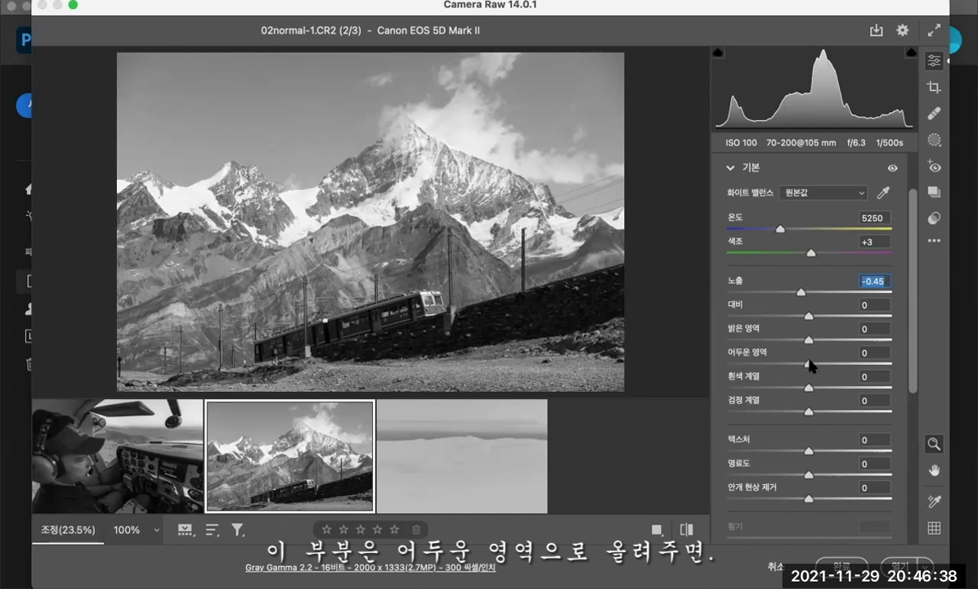
Balance the mountain photo's tones with shadows at +75, highlights at -54 and exposure at -0.95.
left_click_drag(809, 360, 861, 364)
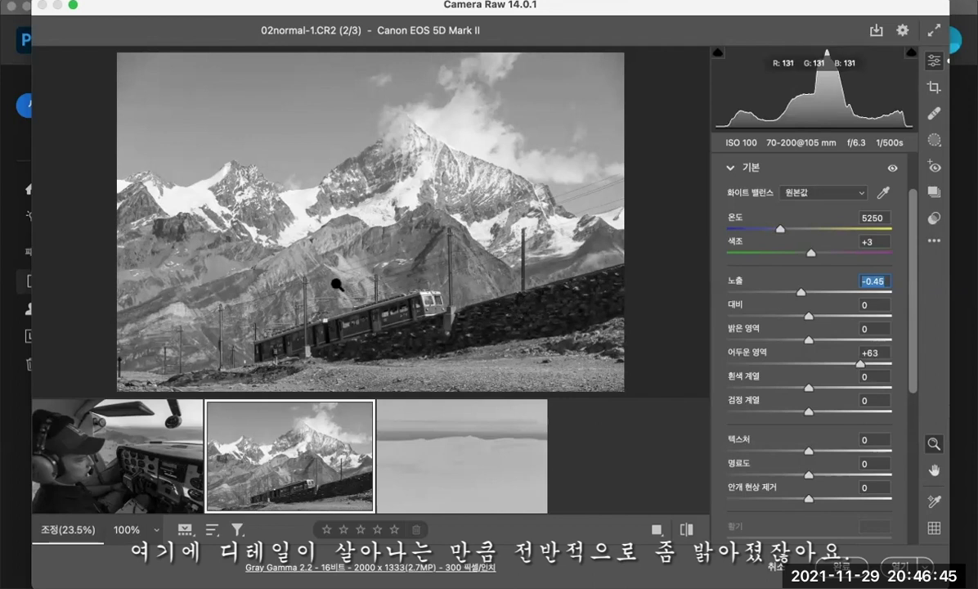
left_click(798, 339)
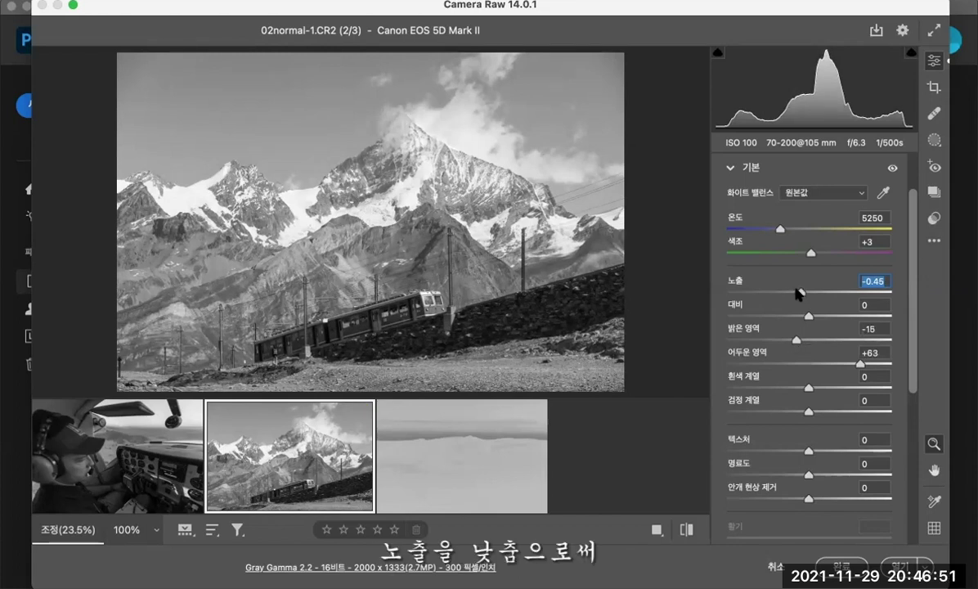
left_click_drag(798, 293, 793, 292)
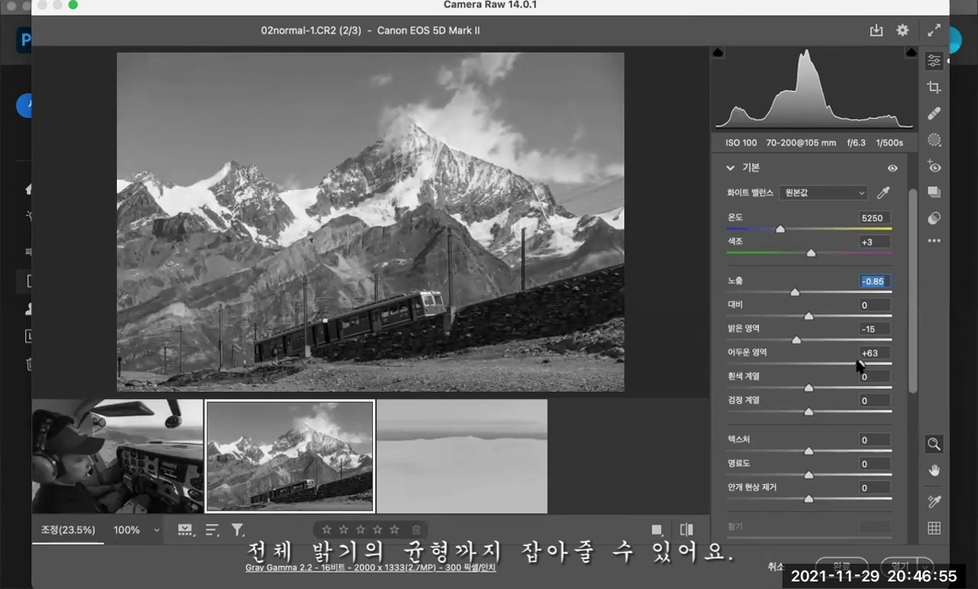
left_click_drag(860, 364, 868, 364)
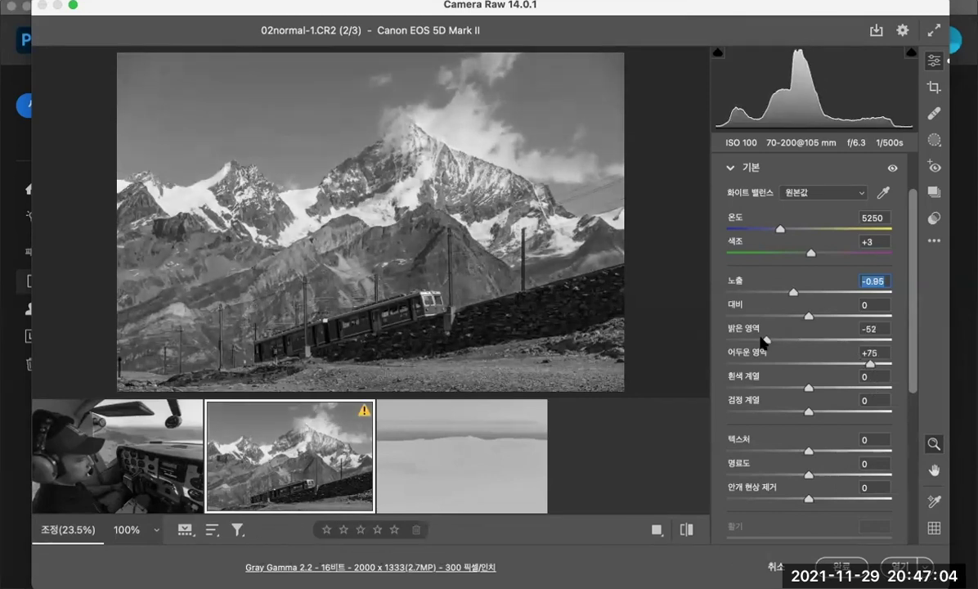
left_click_drag(765, 339, 769, 340)
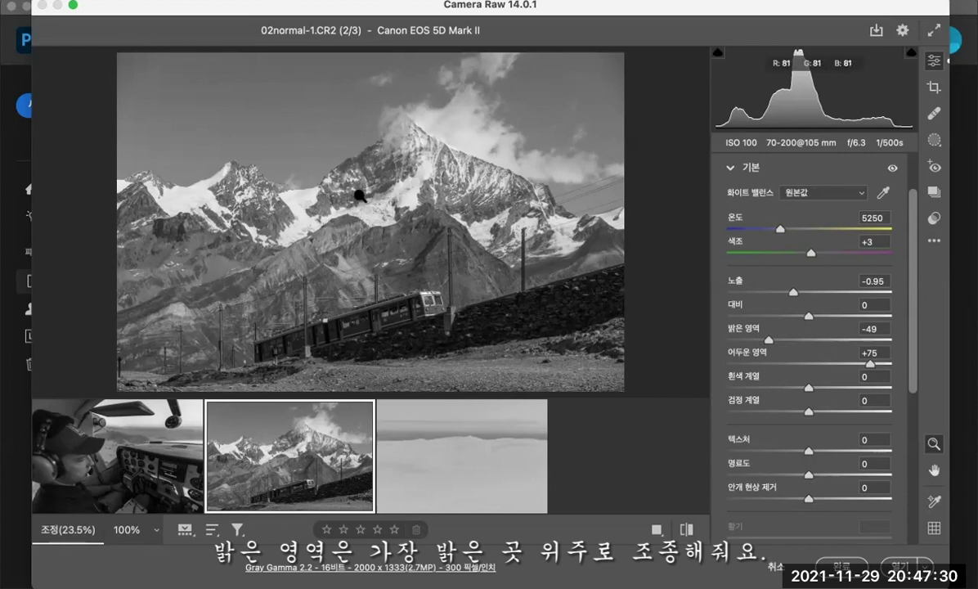
left_click_drag(765, 337, 759, 334)
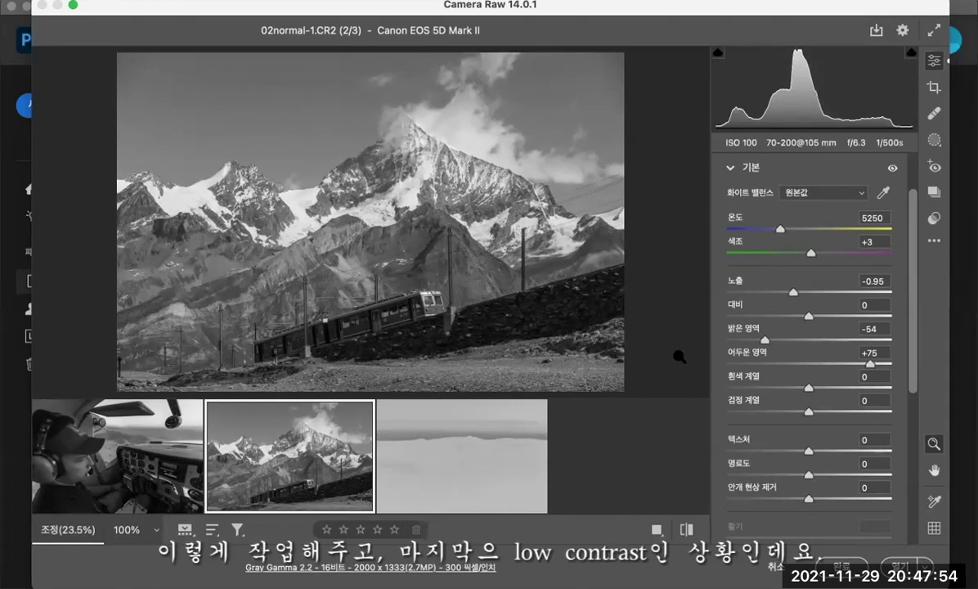
Strengthen the low-contrast desert photo with contrast +84, exposure -0.35, blacks -62 and whites +42.
left_click(428, 467)
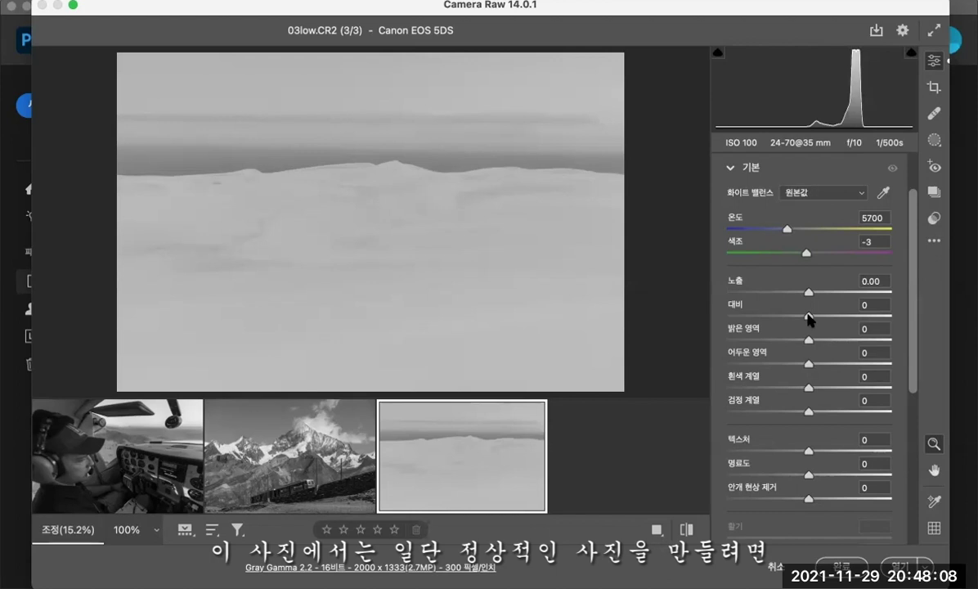
left_click_drag(809, 315, 878, 317)
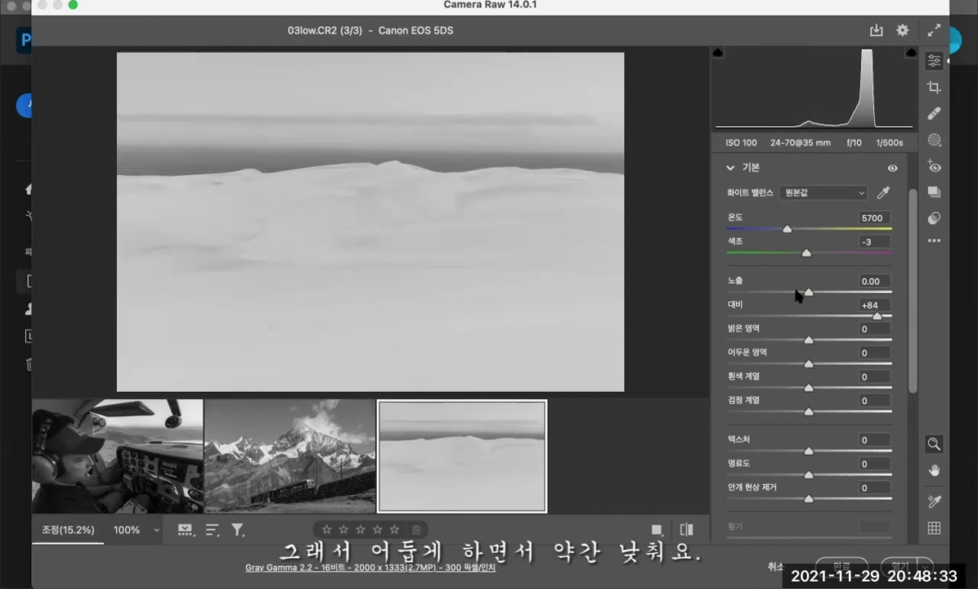
left_click_drag(795, 289, 802, 293)
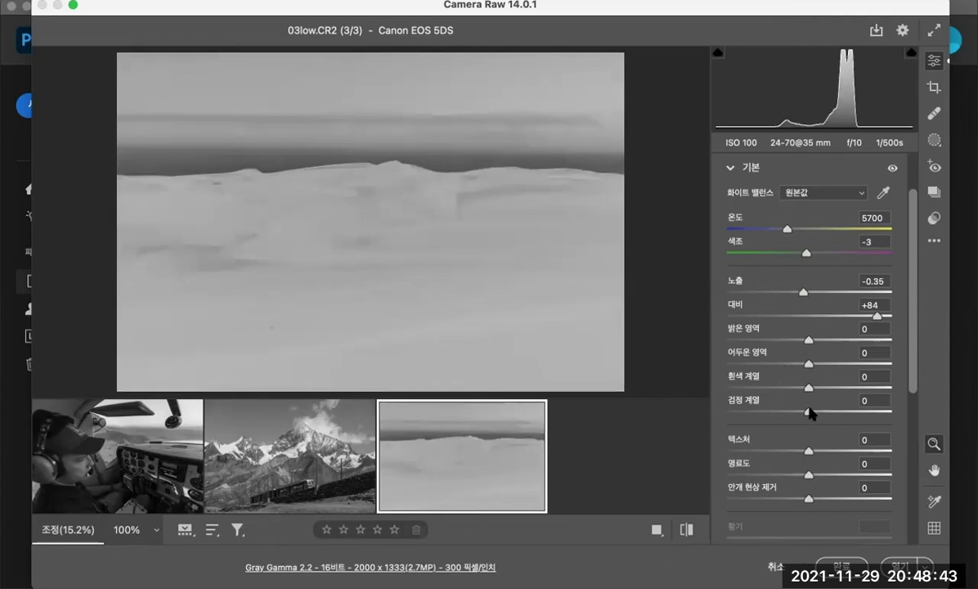
left_click_drag(812, 410, 763, 409)
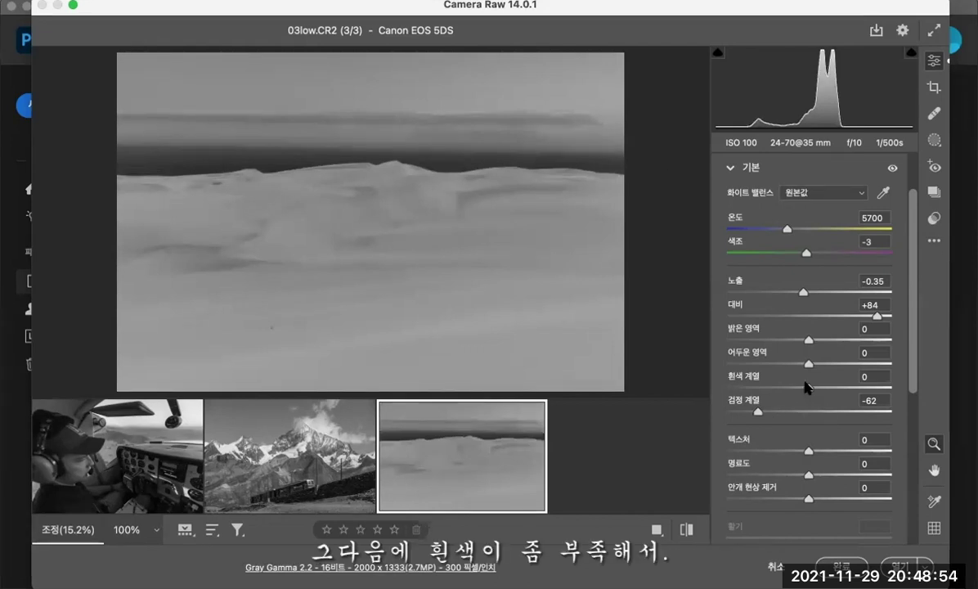
mouse_move(834, 387)
left_mouse_down()
mouse_move(847, 383)
mouse_move(843, 391)
left_mouse_up()
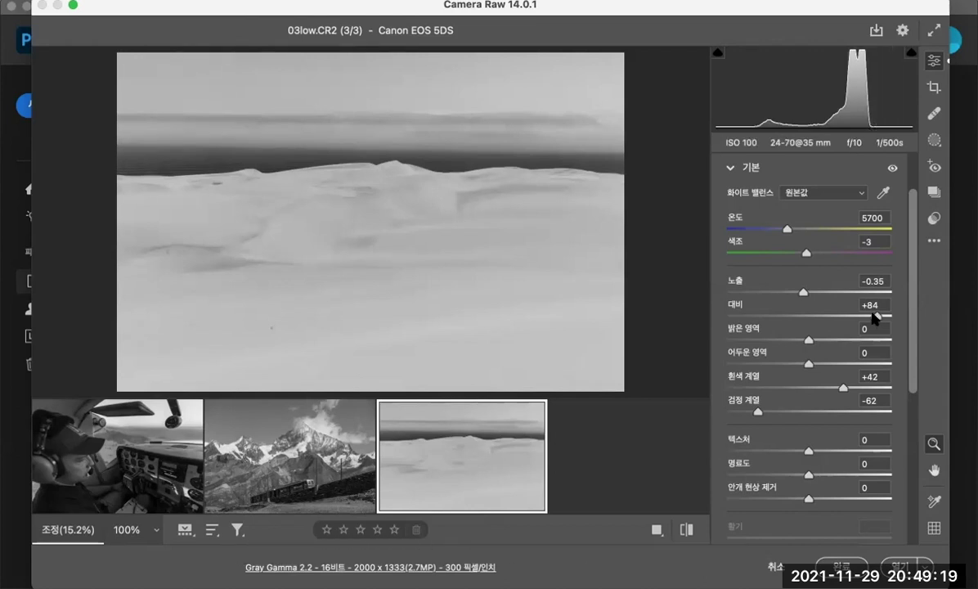
Refine the desert photo's tones with contrast +80, highlights -36, shadows +12, exposure -0.50, blacks -70 and whites +50.
left_click_drag(874, 317, 872, 318)
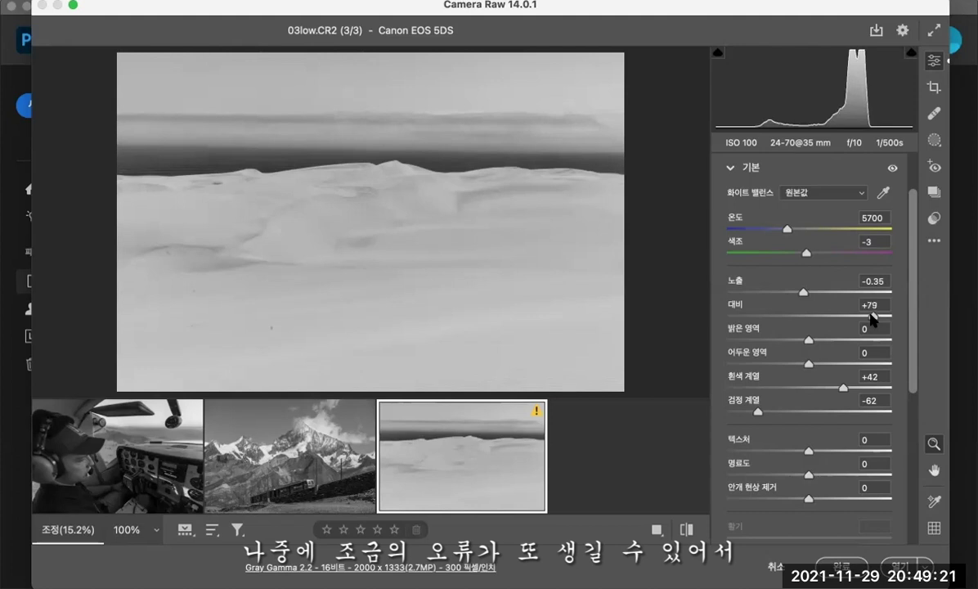
left_click_drag(809, 339, 787, 338)
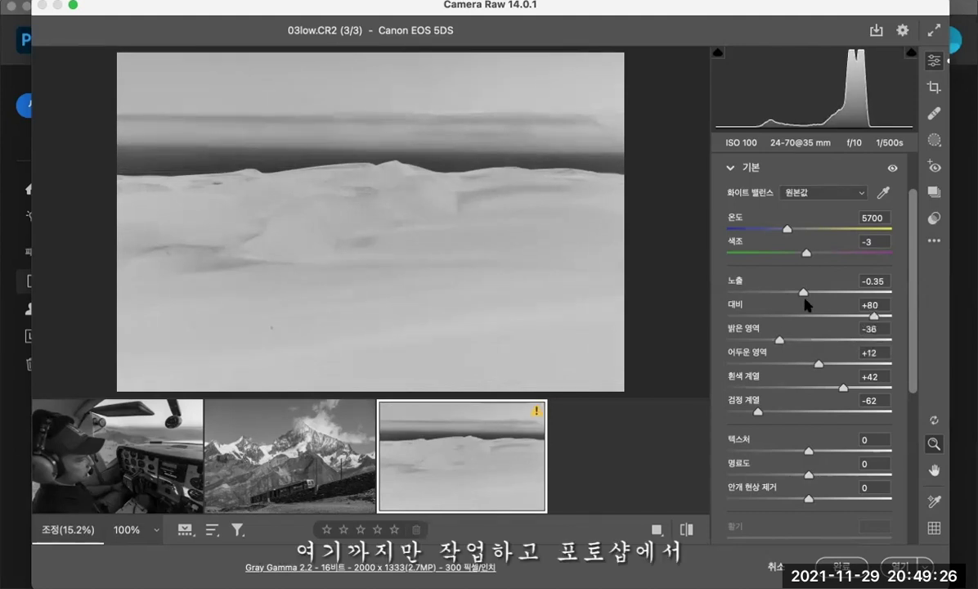
left_click_drag(799, 292, 796, 293)
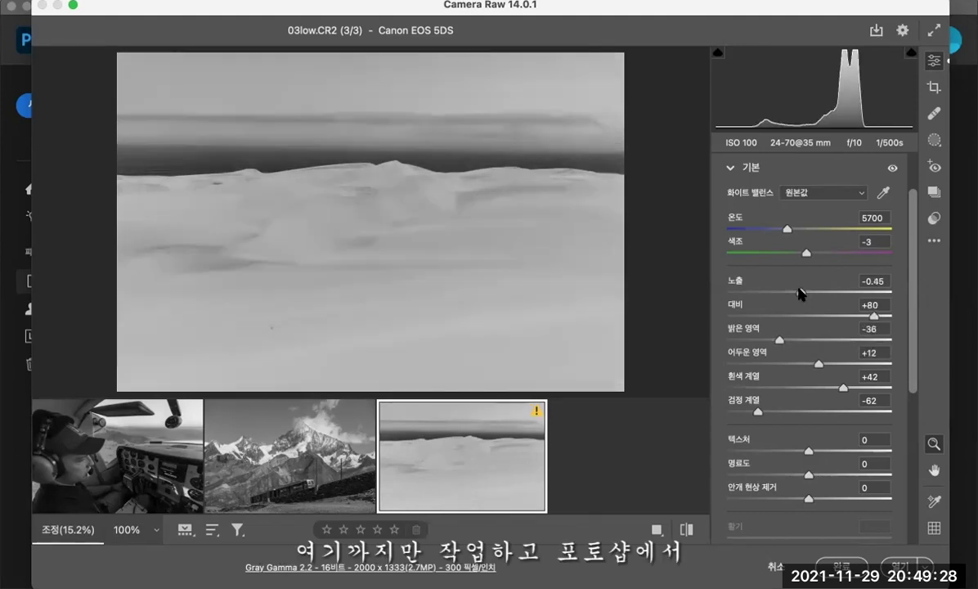
left_click_drag(757, 411, 752, 411)
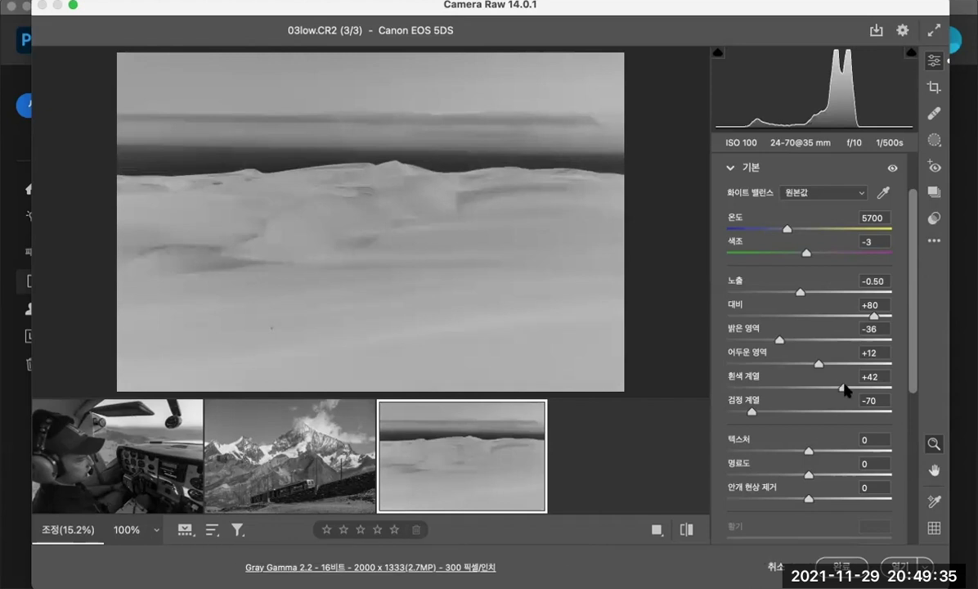
left_click_drag(844, 388, 849, 386)
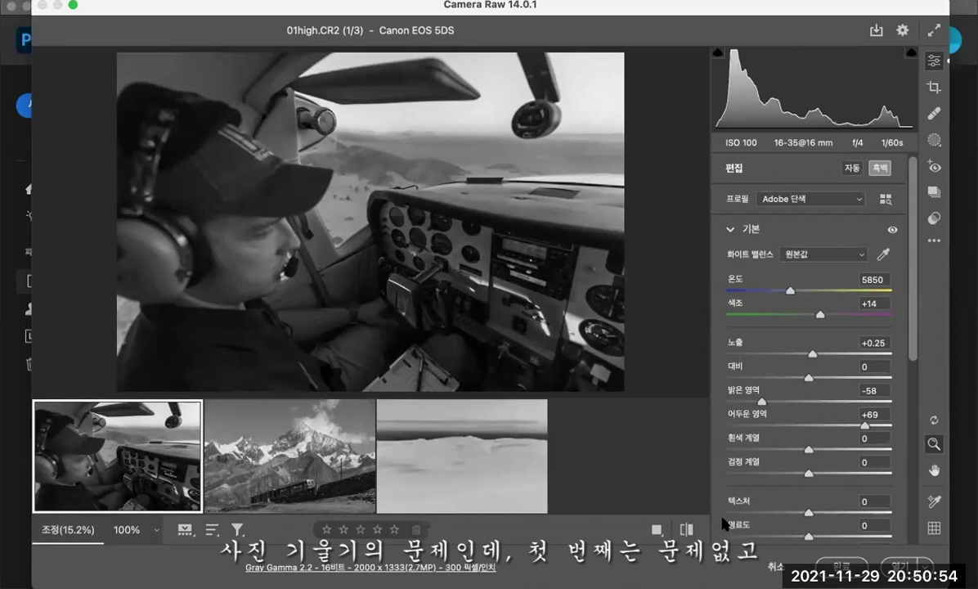
Straighten the desert photo's horizon with the Crop tool, trying an angle of -1 before settling on -0.8.
left_click(255, 460)
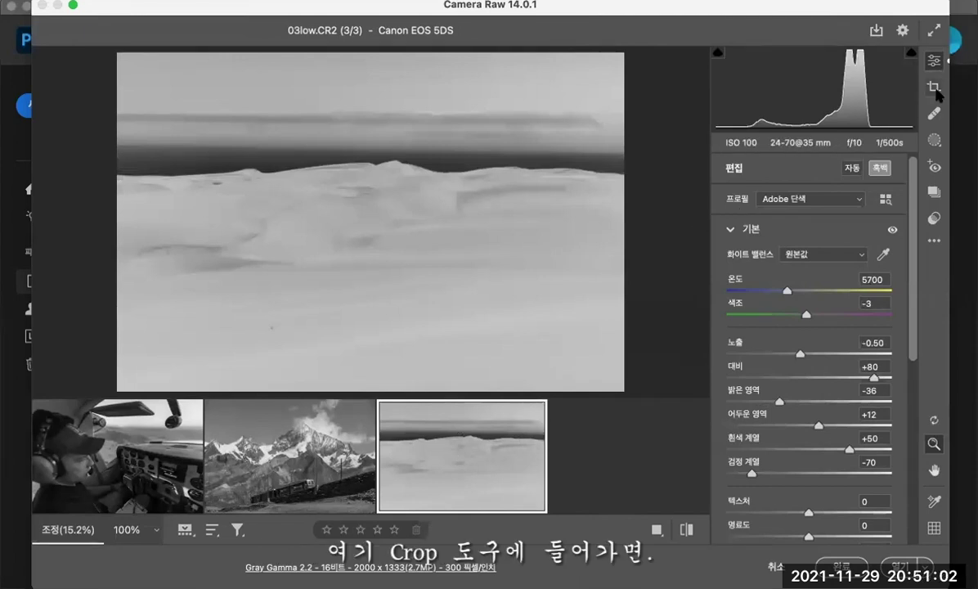
left_click(937, 92)
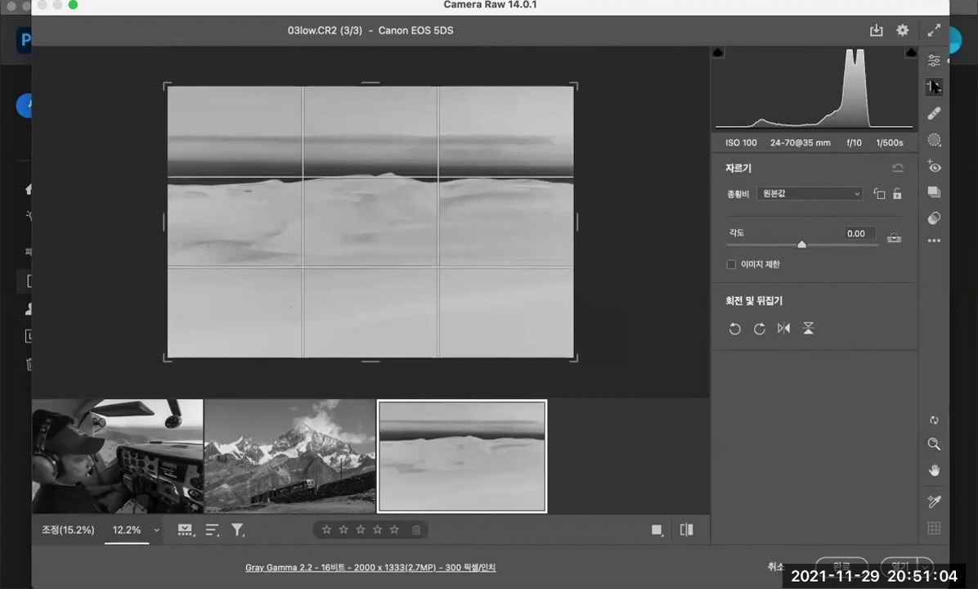
left_click_drag(803, 240, 800, 240)
left_click(858, 233)
type("-1")
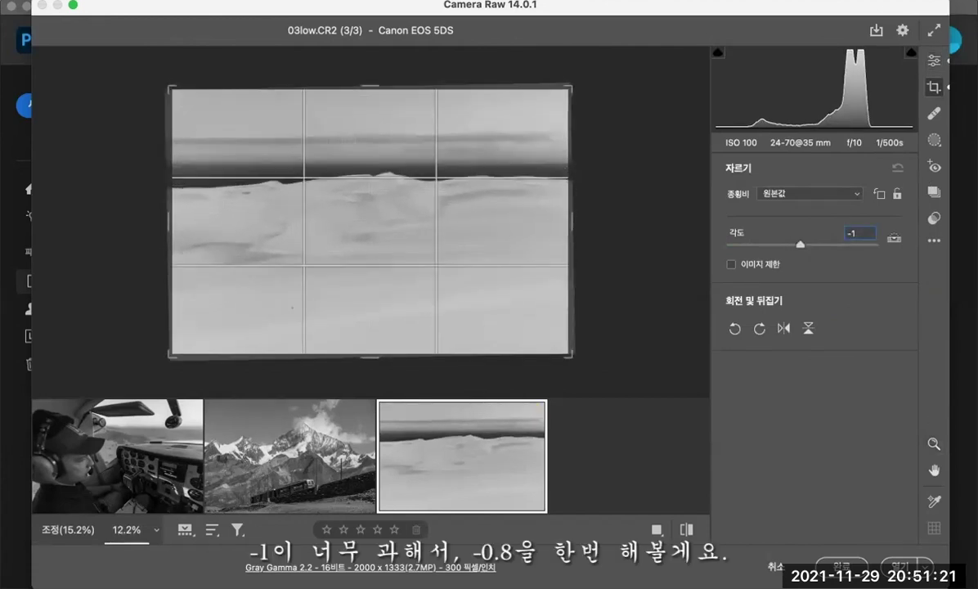
key("BackSpace")
key("BackSpace")
type("0.")
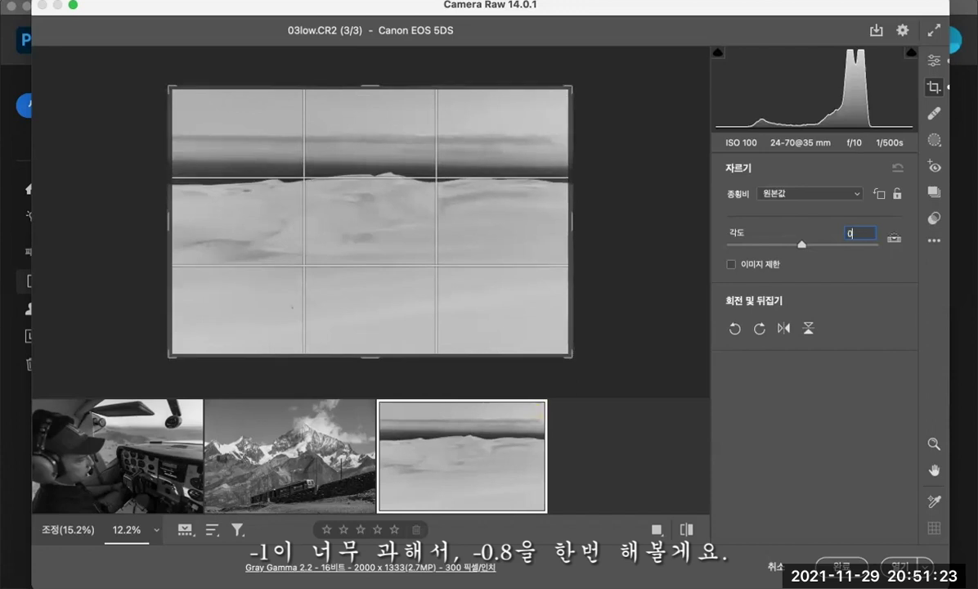
type("8")
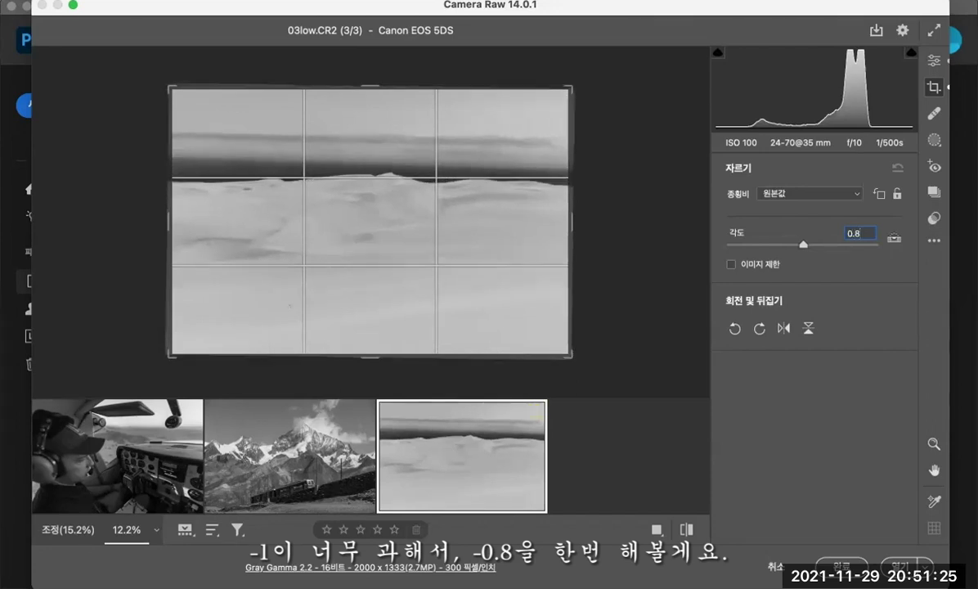
key("Home")
type("-")
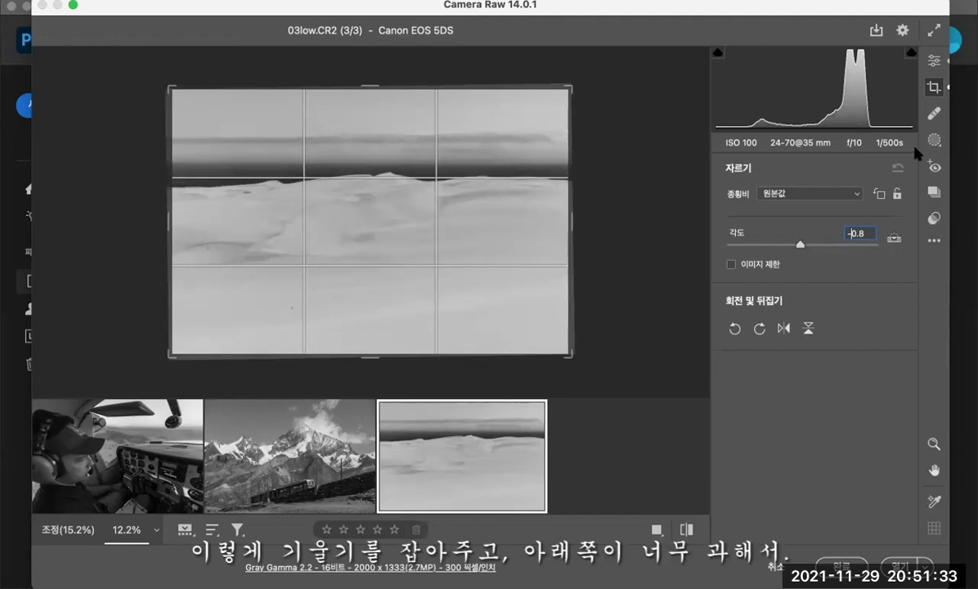
Crop the desert photo to a 5 x 7 aspect ratio, trimming the excess foreground, and apply the crop.
left_click_drag(171, 355, 179, 344)
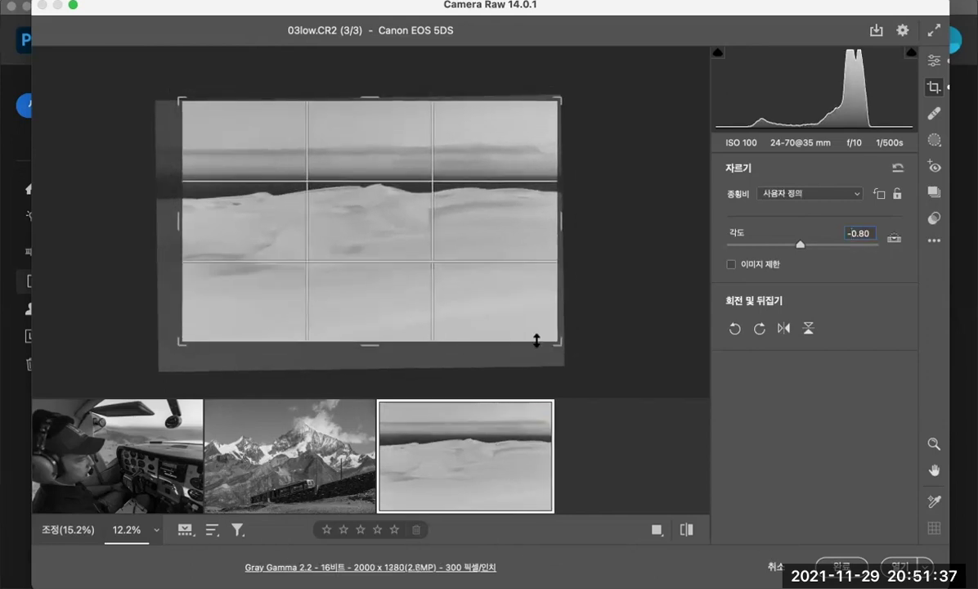
left_click(783, 193)
left_click(773, 261)
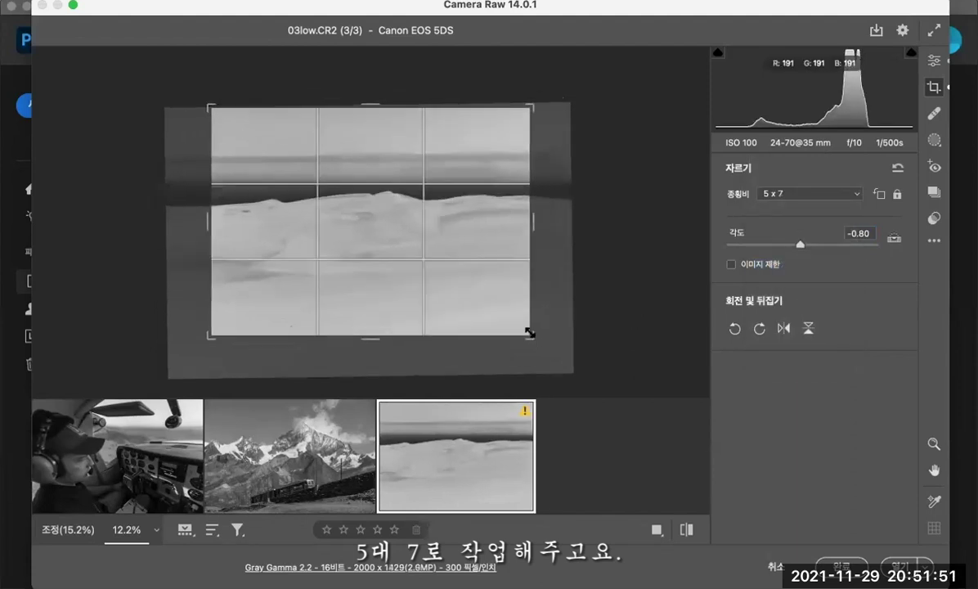
key("Return")
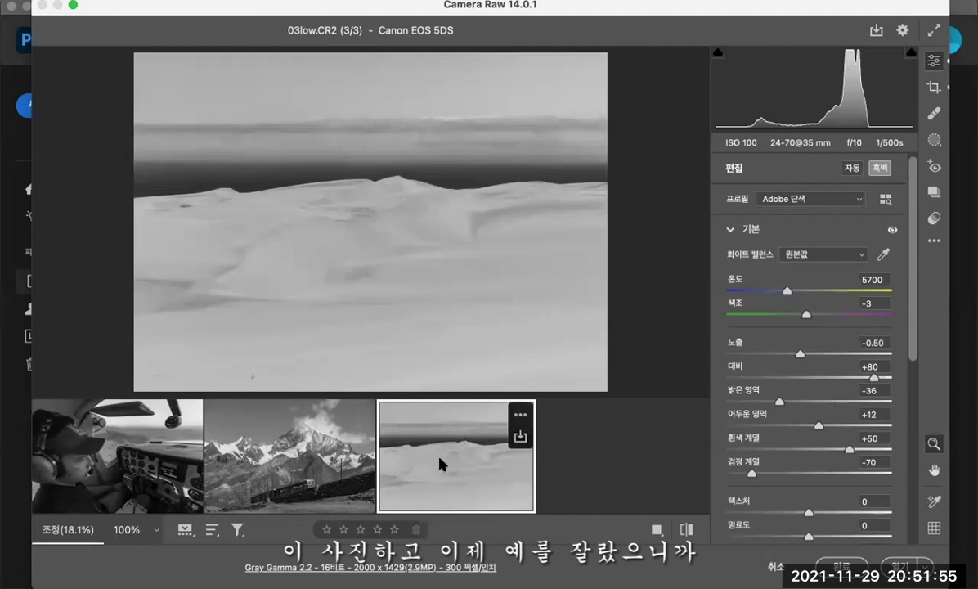
Crop the mountain train photo to a 5 x 7 aspect ratio and apply the crop.
left_click(306, 446)
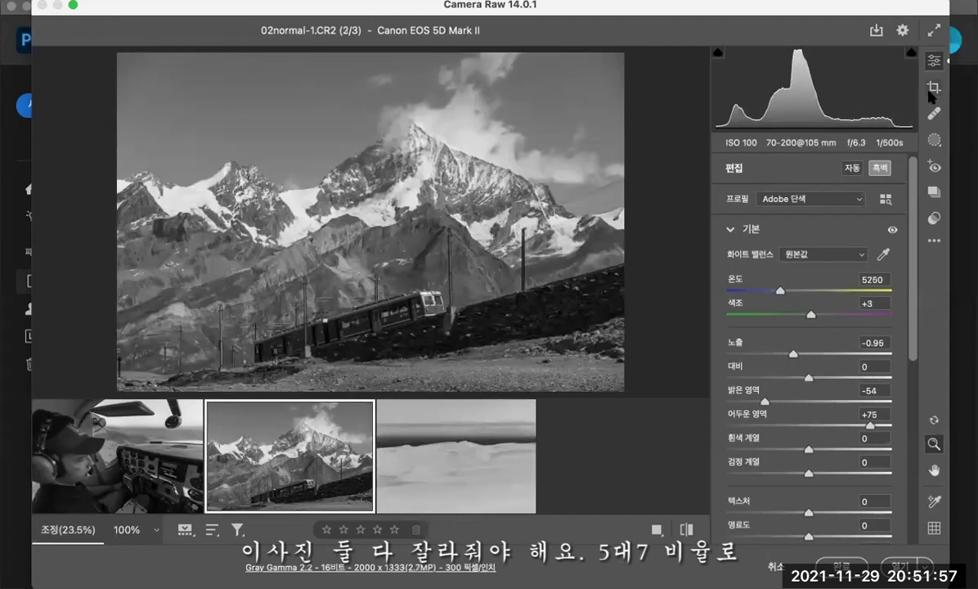
left_click(932, 90)
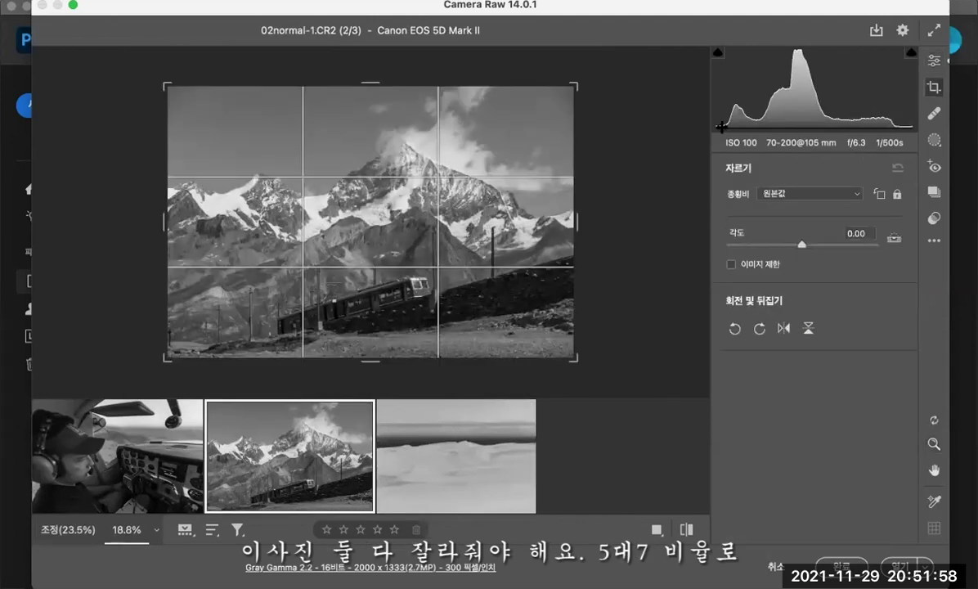
left_click(832, 194)
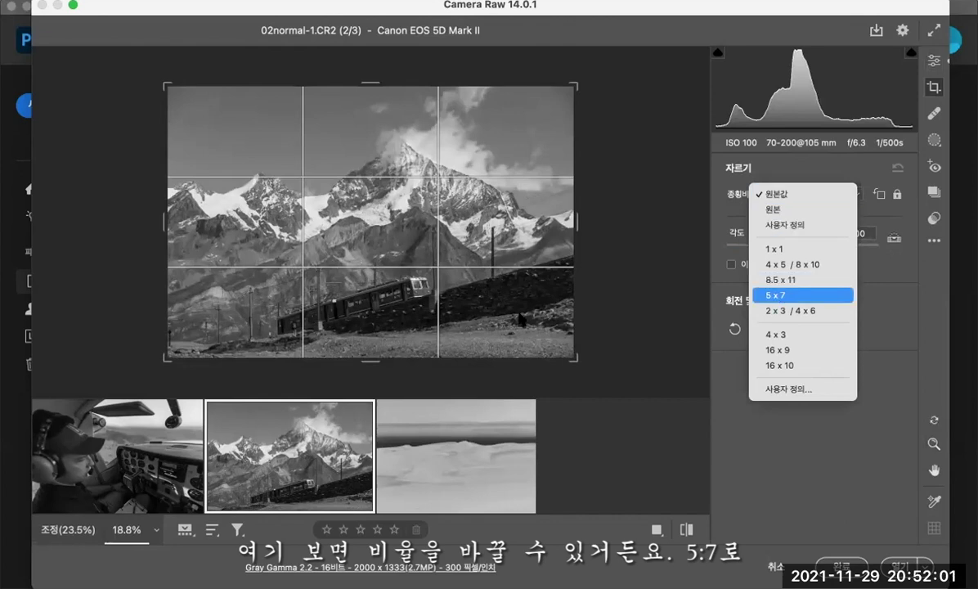
key("Return")
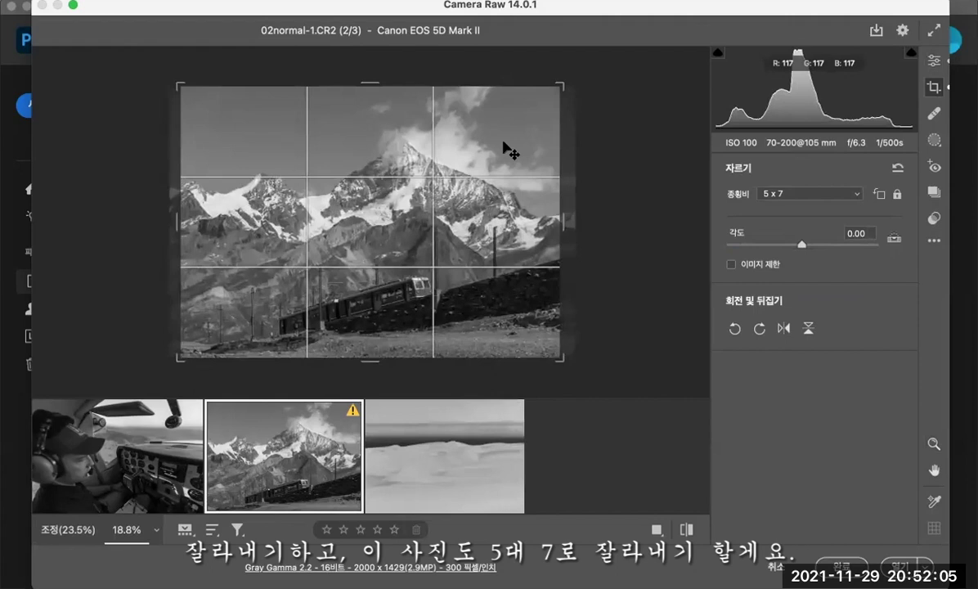
key("Return")
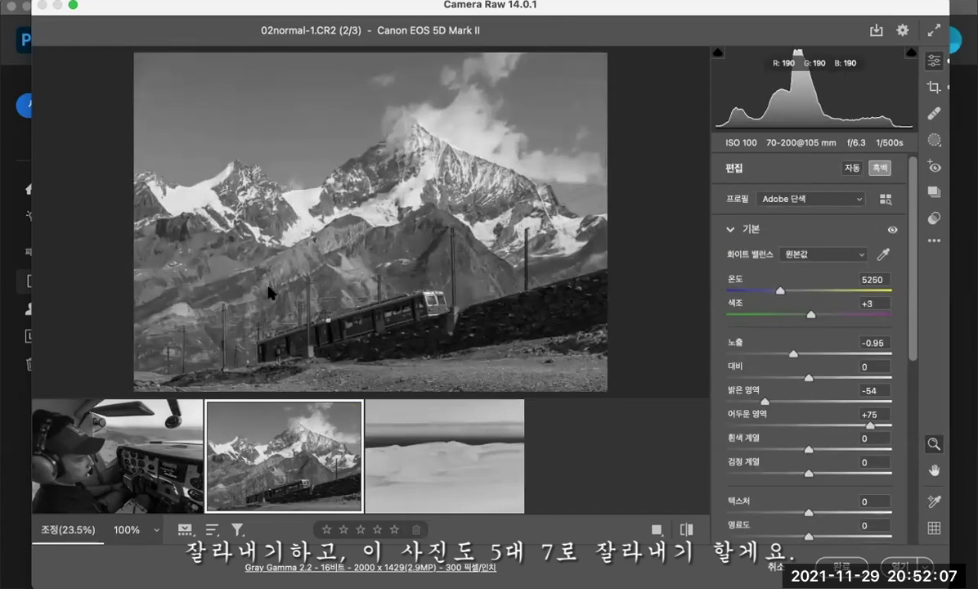
Crop the cockpit photo to 5 x 7, shift the framing toward the pilot's side and apply the crop.
key("Left")
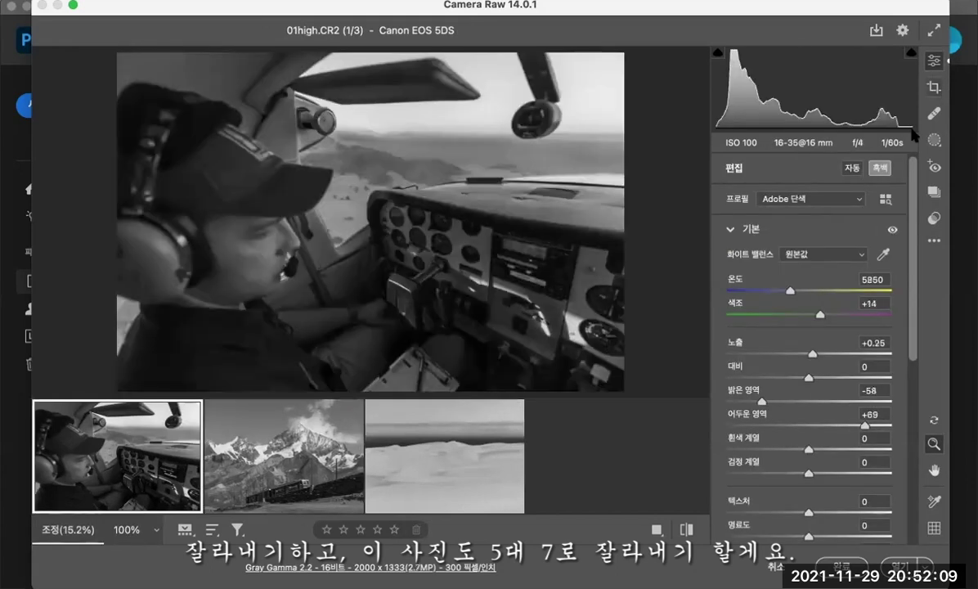
key("c")
left_click(798, 194)
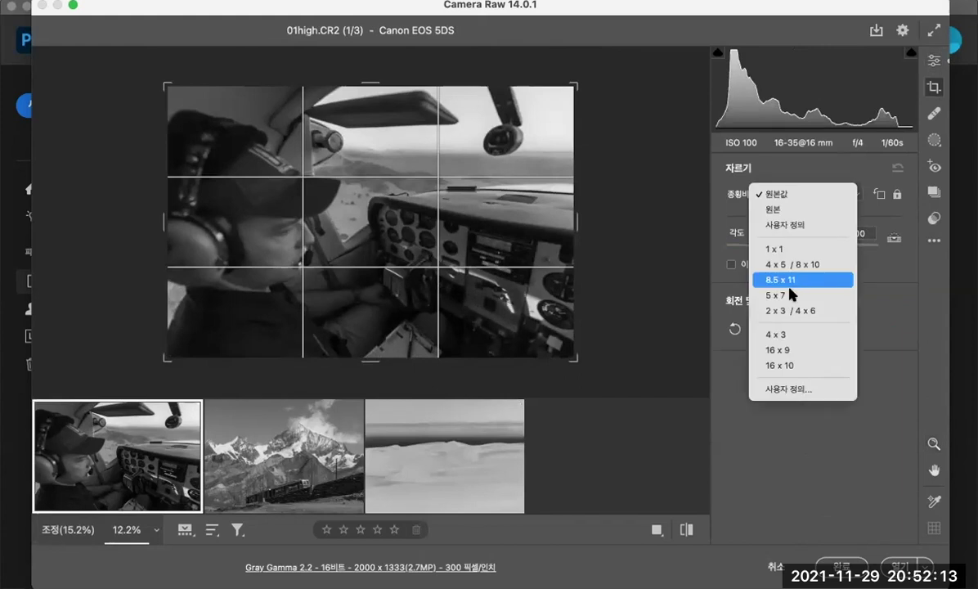
left_click(787, 296)
key("Return")
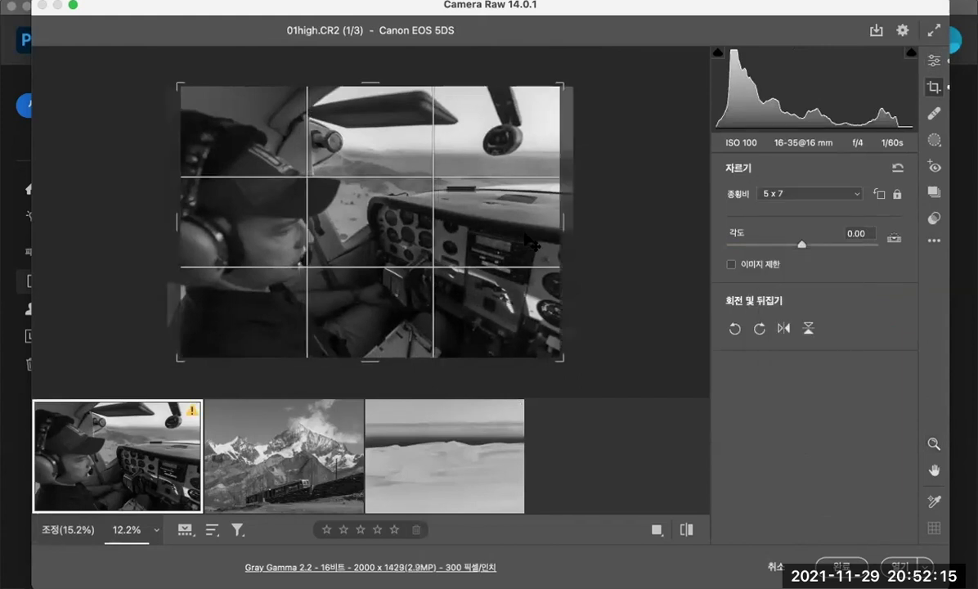
left_click_drag(531, 241, 531, 239)
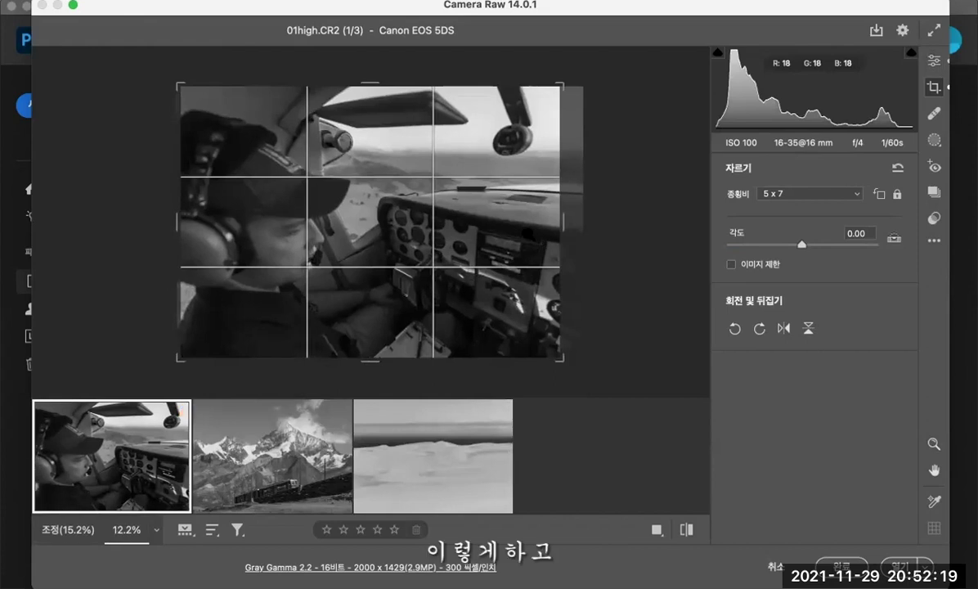
key("Return")
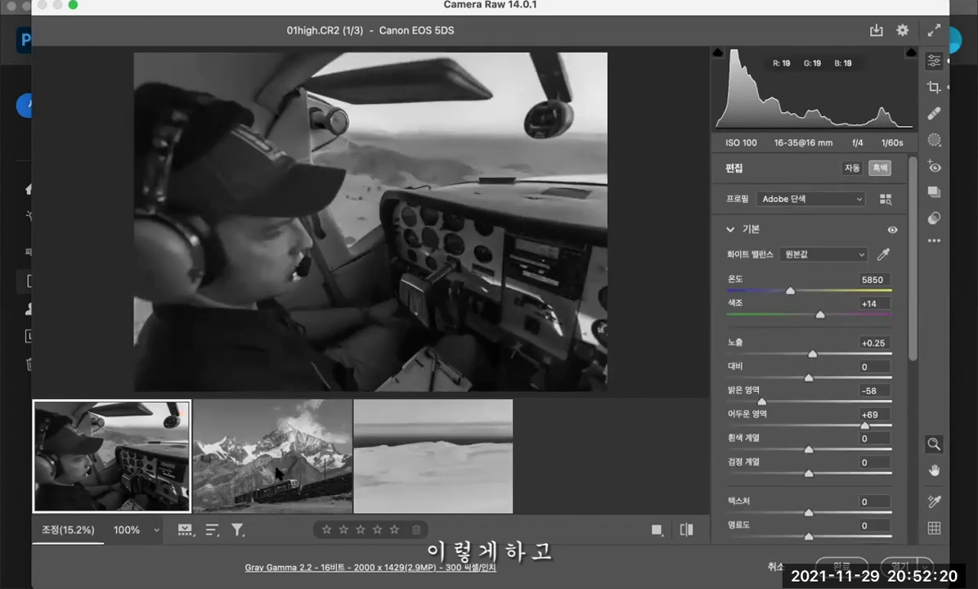
Select all three photos and set the output image size to 900 pixels on the long edge.
left_click(437, 465, "shift")
left_click(437, 465, "shift")
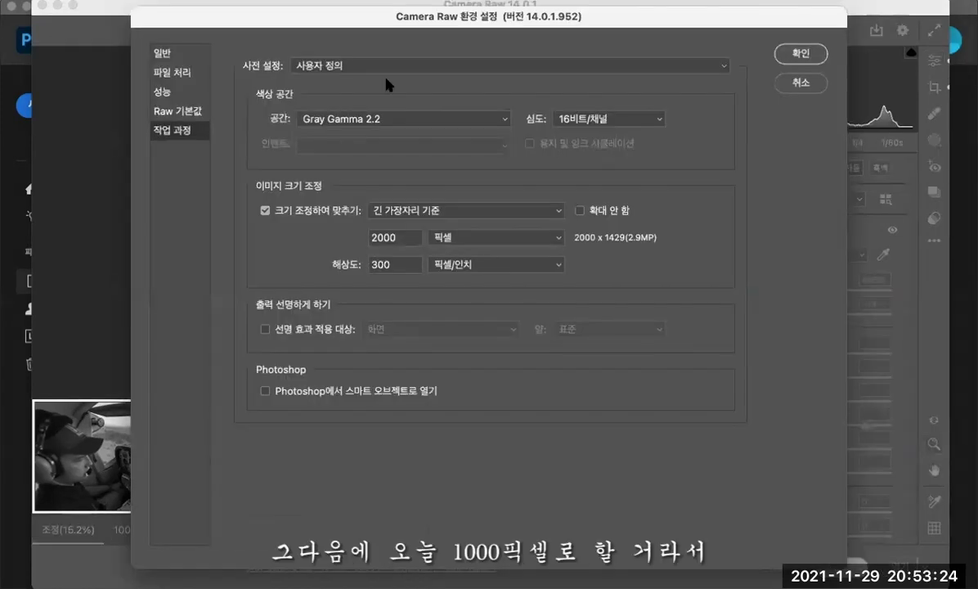
left_click(409, 236)
double_click(408, 237)
type("900")
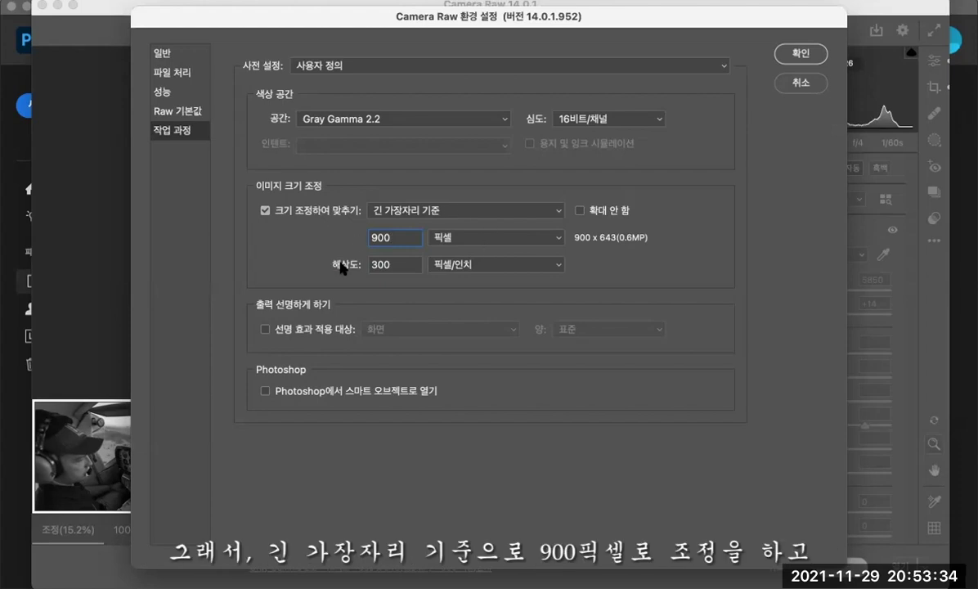
left_click(801, 52)
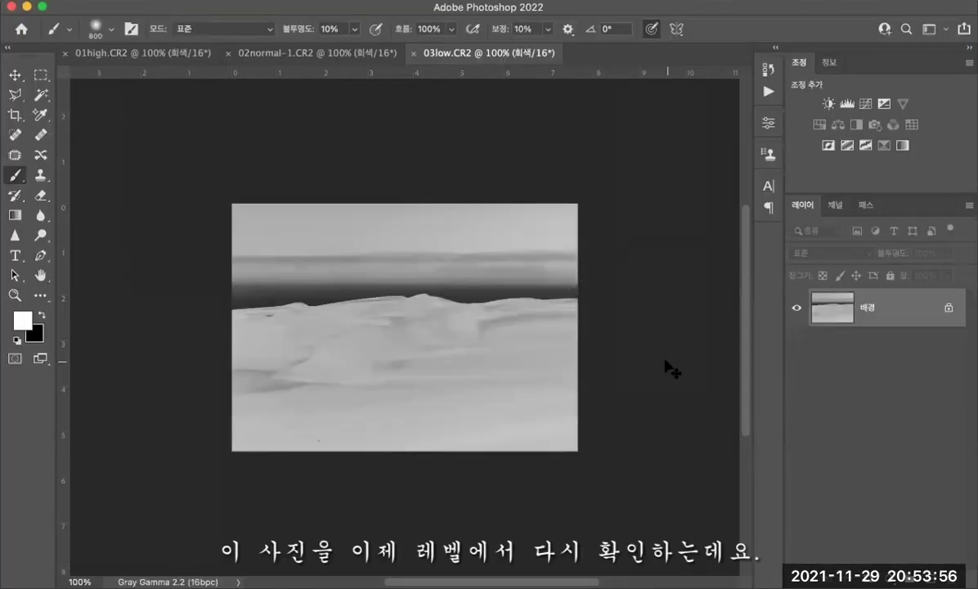
Stretch the desert photo's contrast in Photoshop with a Levels adjustment, setting input black to 35 and input white to 206.
key("ctrl+l")
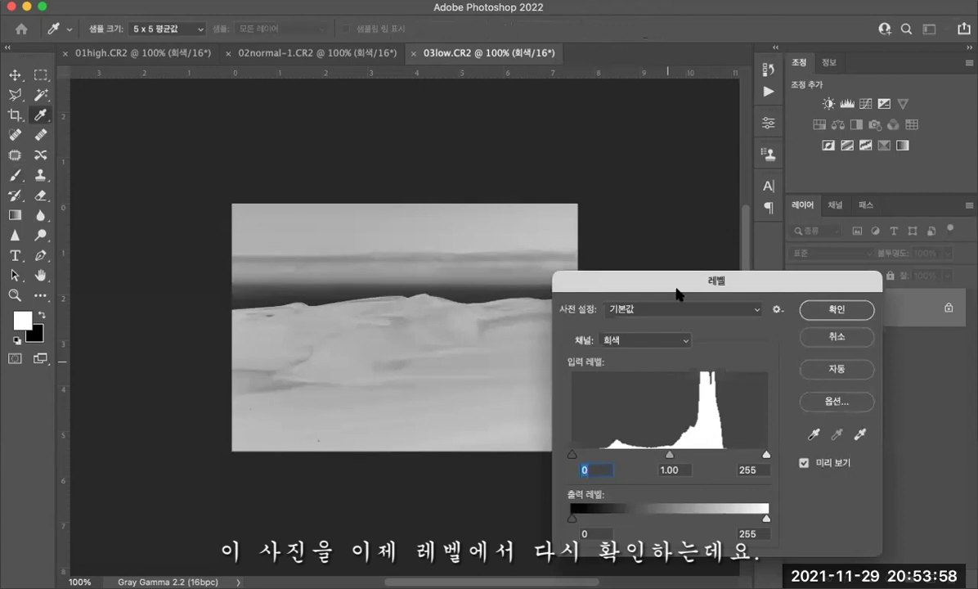
left_click_drag(679, 290, 752, 247)
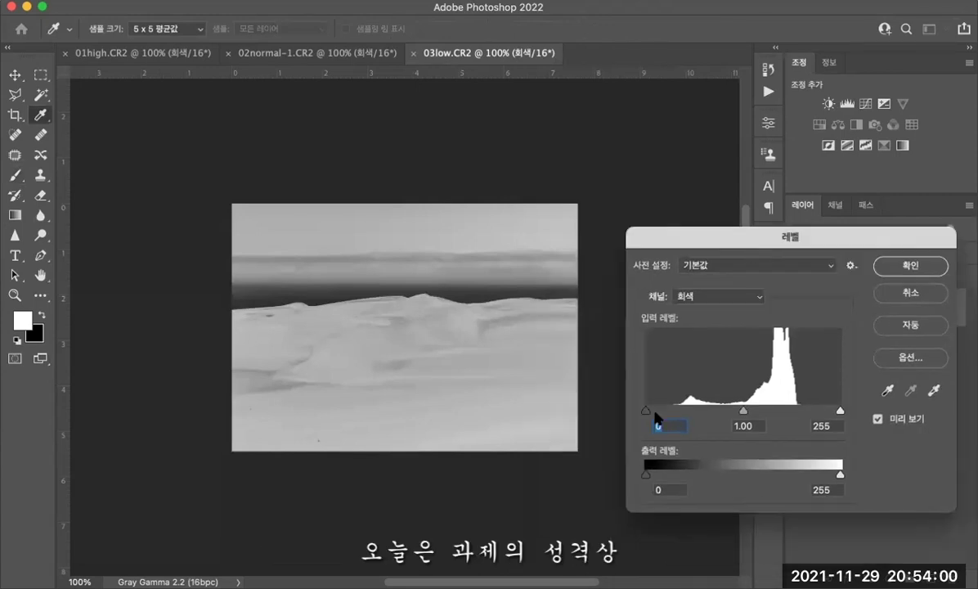
left_click_drag(663, 412, 670, 411)
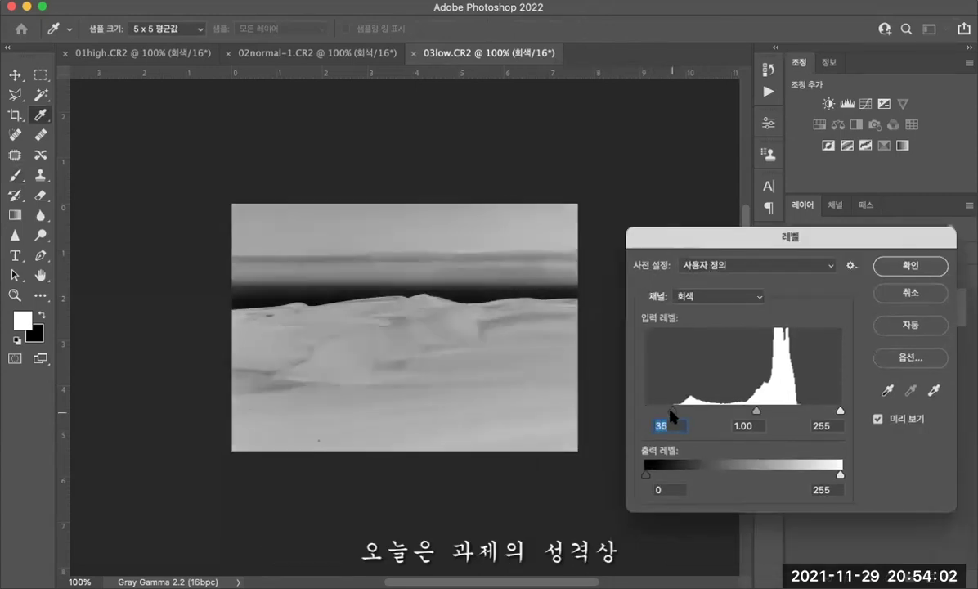
left_click_drag(841, 410, 802, 411)
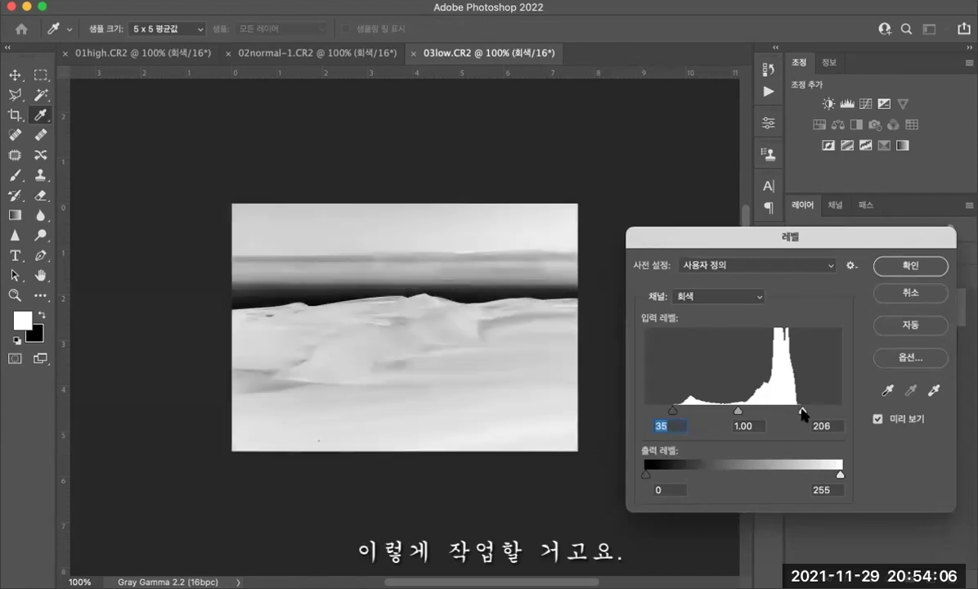
Refine and apply the desert photo's Levels with input black 33 and input white 206, and check the resulting histogram.
left_click_drag(673, 411, 671, 411)
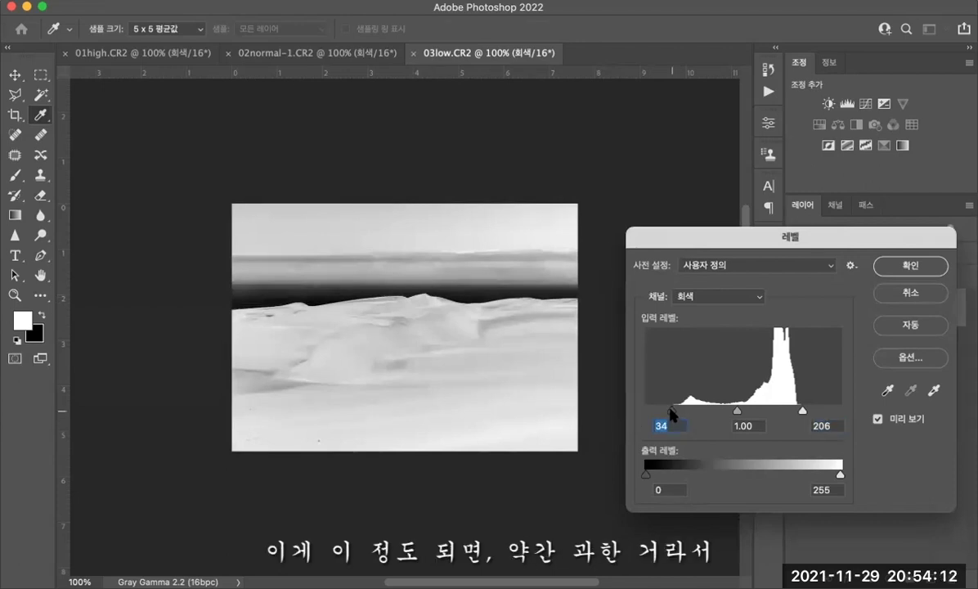
left_click_drag(671, 412, 649, 412)
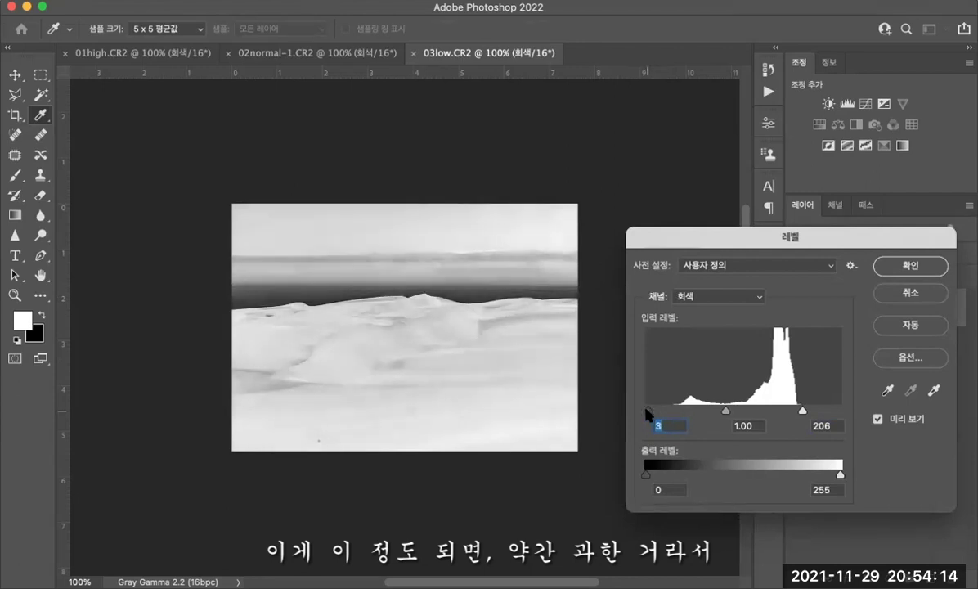
left_click_drag(804, 413, 827, 411)
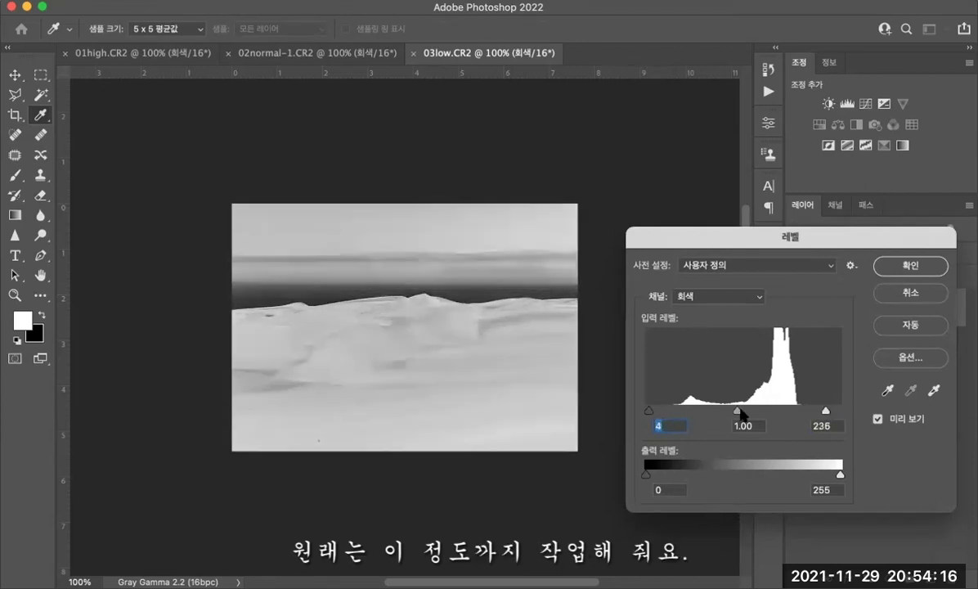
mouse_move(656, 413)
left_mouse_down()
mouse_move(664, 412)
mouse_move(651, 413)
left_mouse_up()
left_click_drag(825, 407, 802, 409)
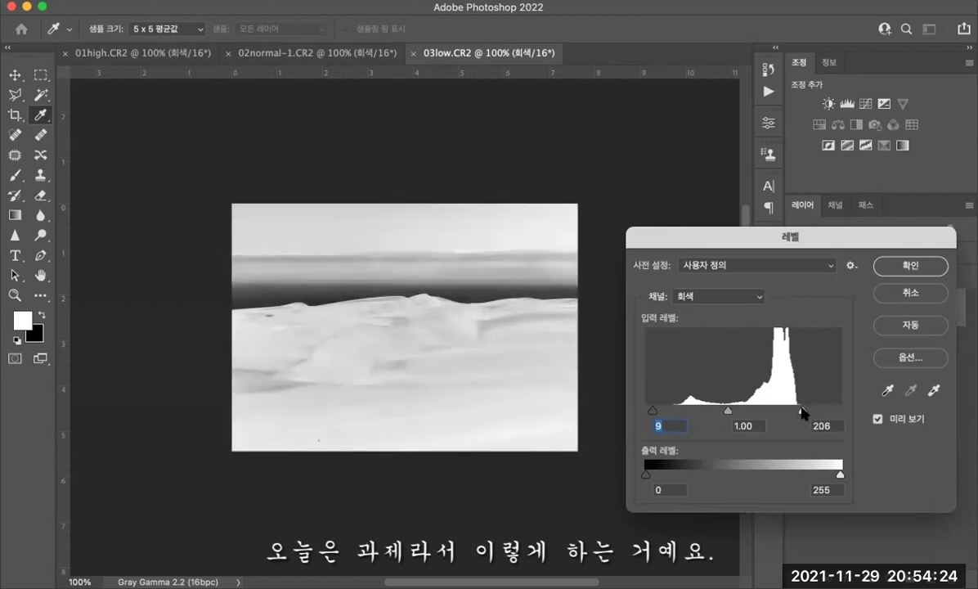
left_click_drag(651, 409, 671, 414)
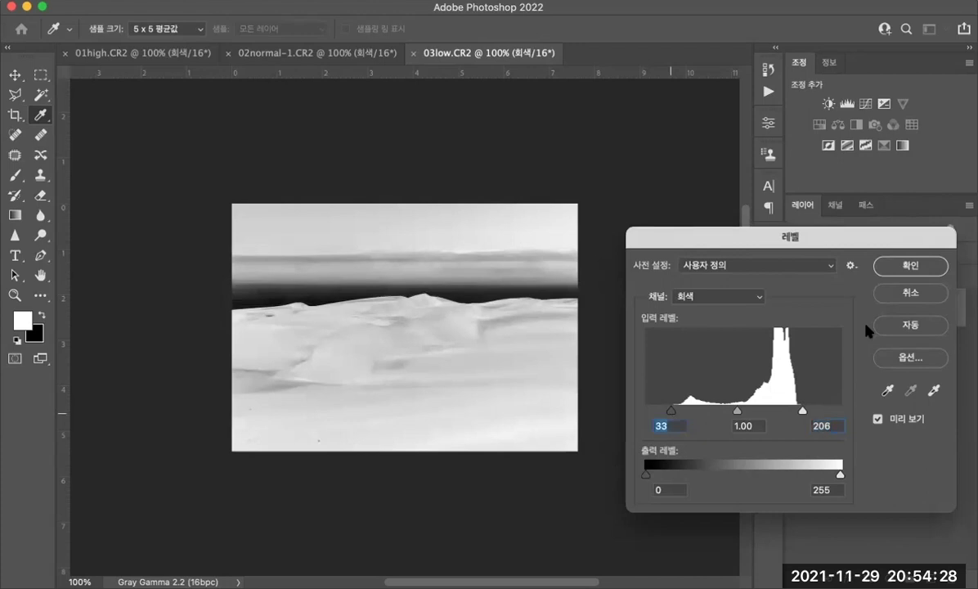
left_click(917, 266)
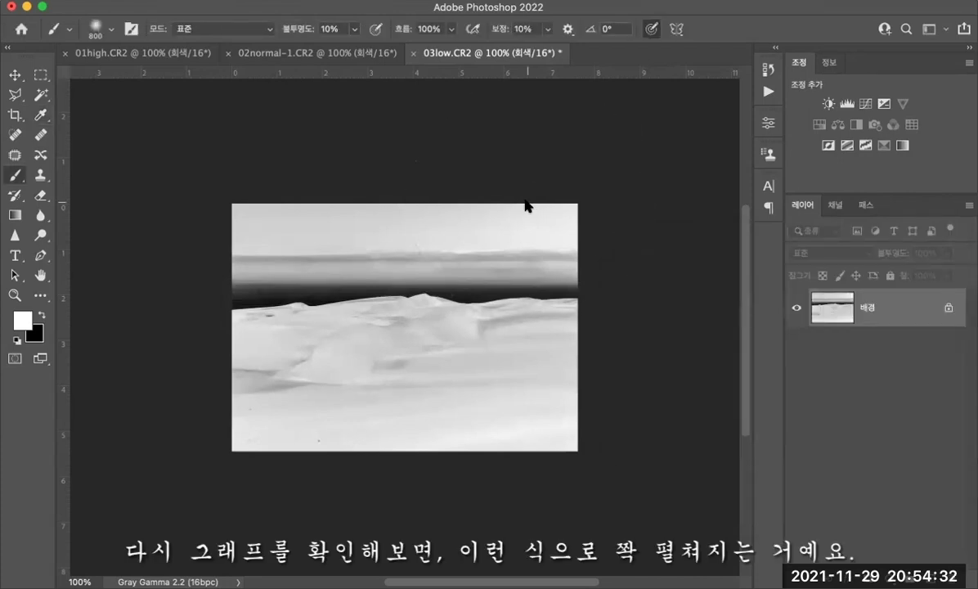
key("super+l")
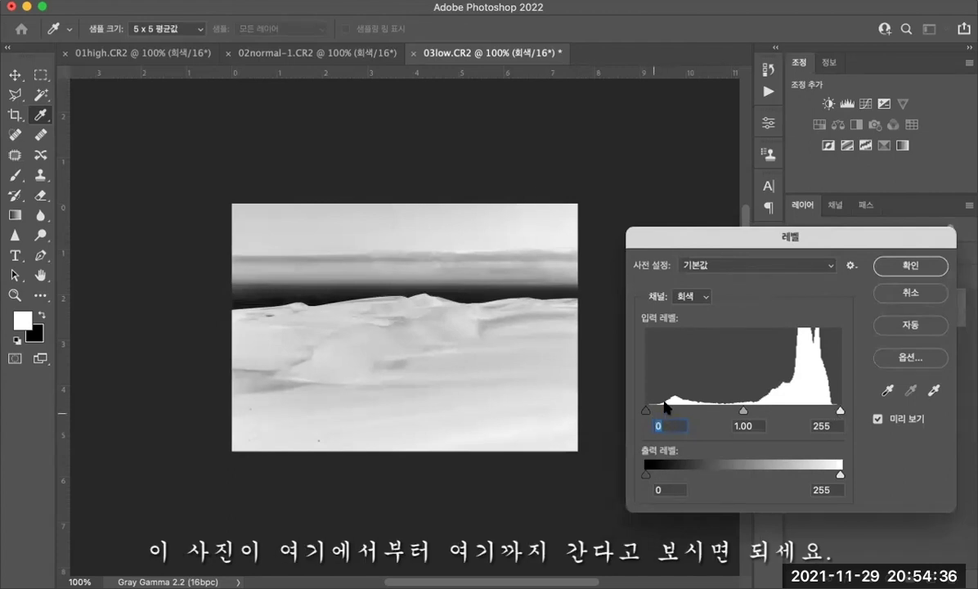
left_click(882, 291)
Apply Levels to the mountain train photo with input white 240, previewing the clipped highlights while adjusting.
left_click(298, 54)
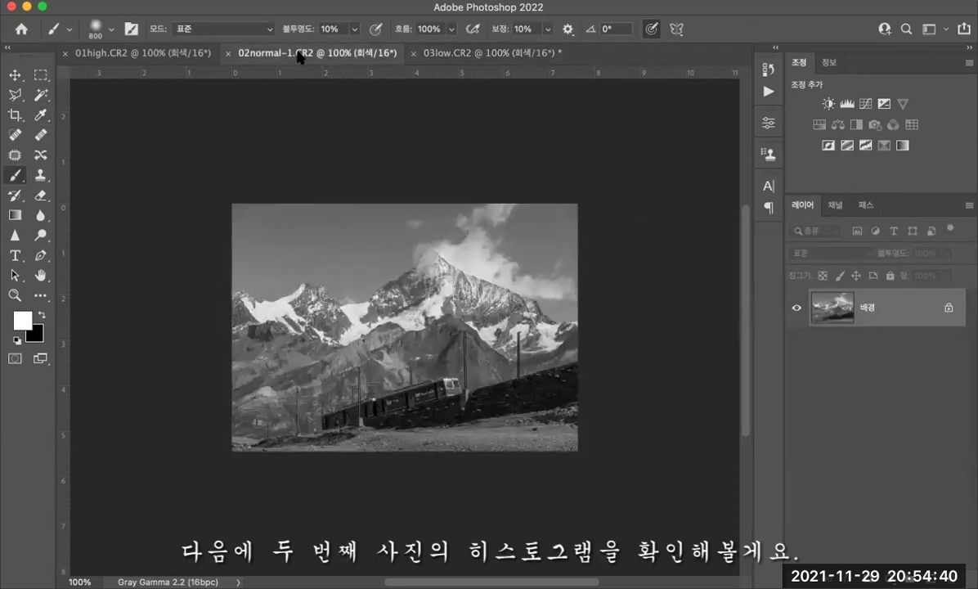
key("super+l")
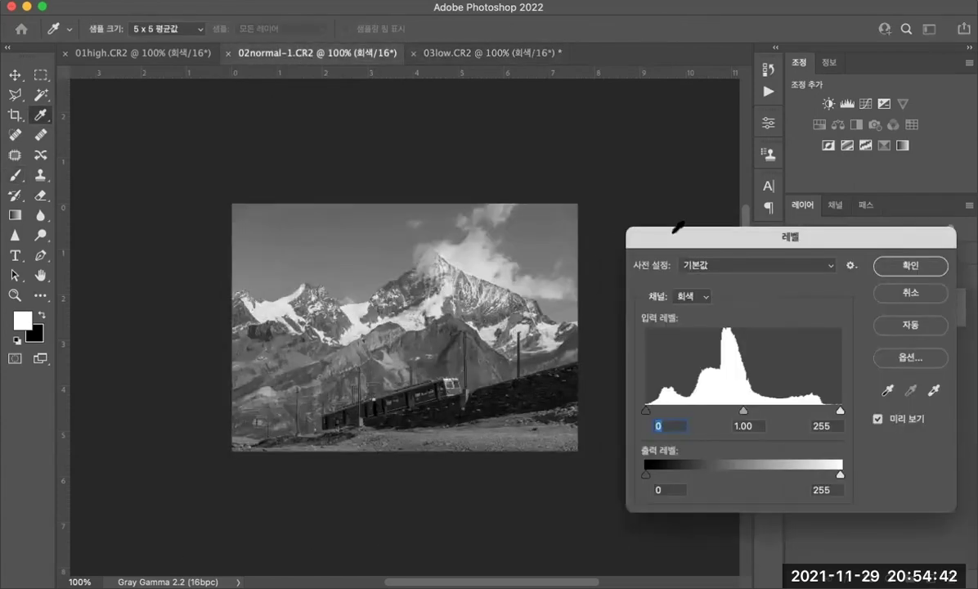
key("alt")
left_click_drag(839, 412, 827, 413)
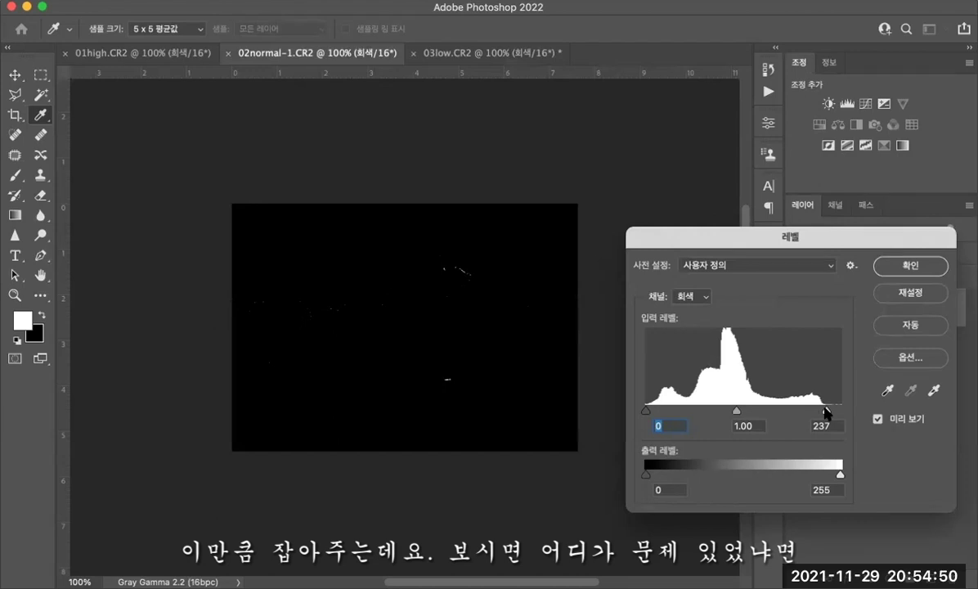
left_click_drag(827, 411, 825, 410)
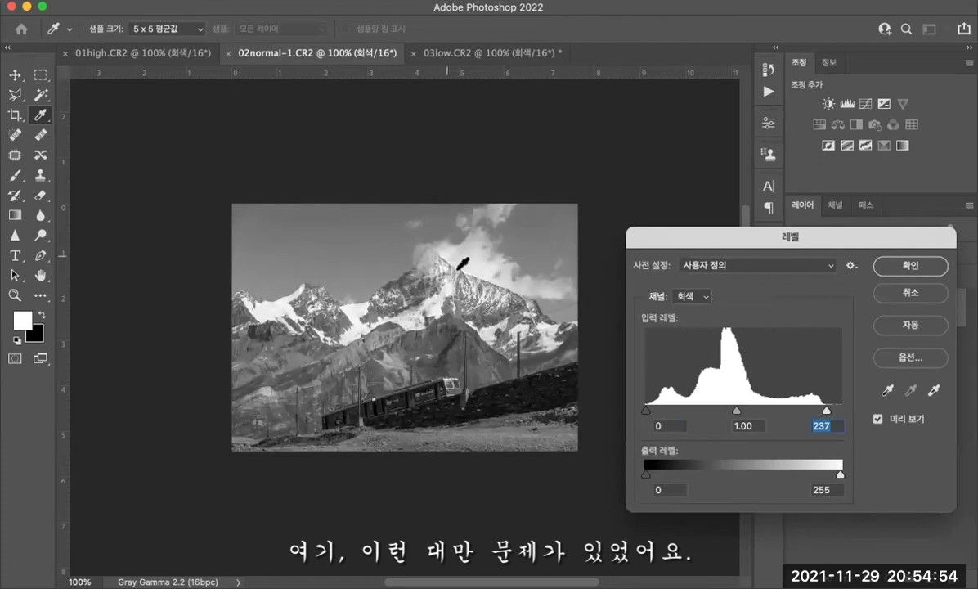
left_click_drag(826, 412, 828, 412)
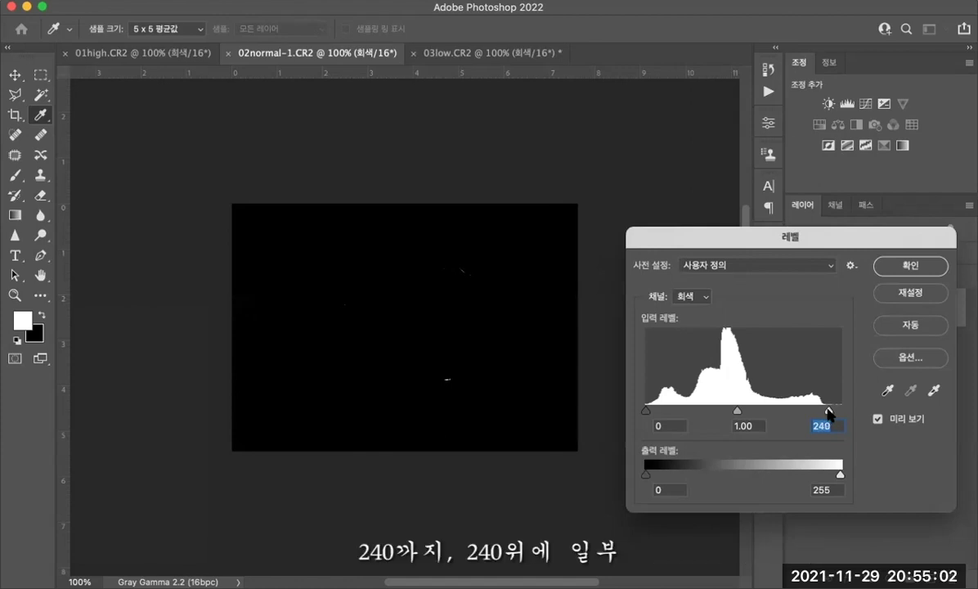
left_click_drag(828, 412, 828, 411)
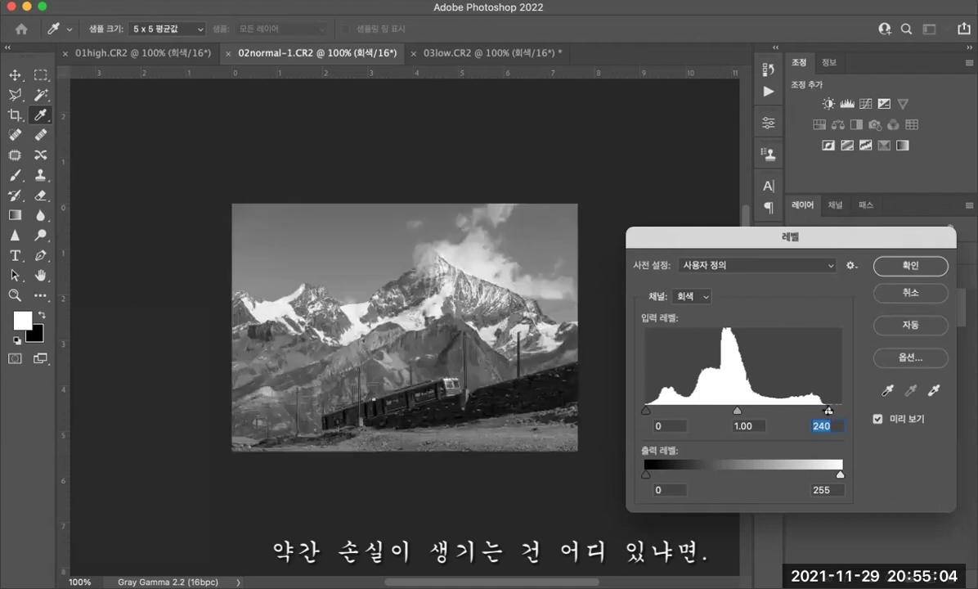
left_click(922, 265)
Examine the train photo's highlights on the peak and train front up close, and check its Levels histogram.
key("z")
mouse_move(421, 269)
left_mouse_down()
mouse_move(476, 321)
mouse_move(552, 362)
mouse_move(612, 378)
left_mouse_up()
left_click_drag(403, 319, 254, 280)
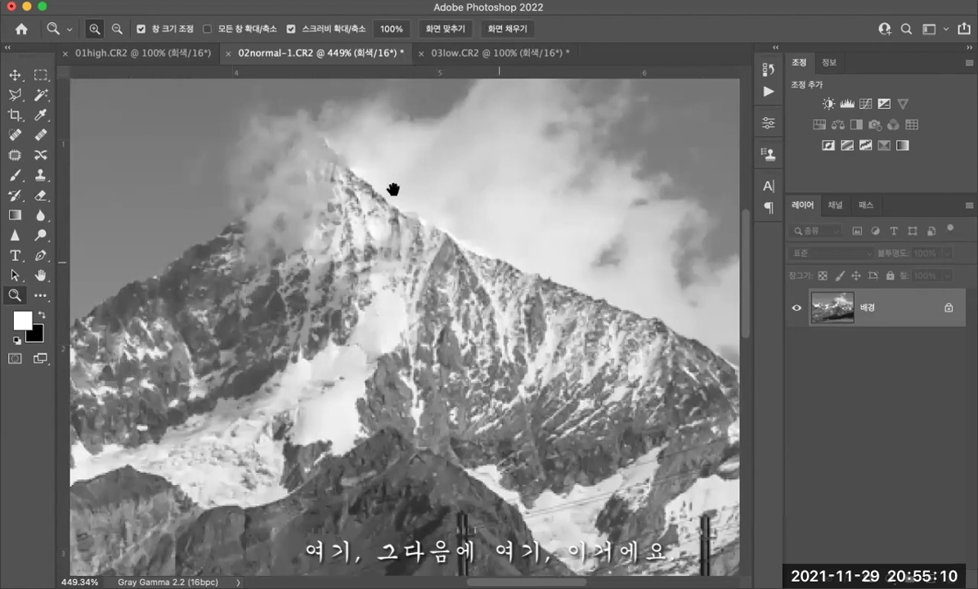
scroll(393, 190, "down", 10)
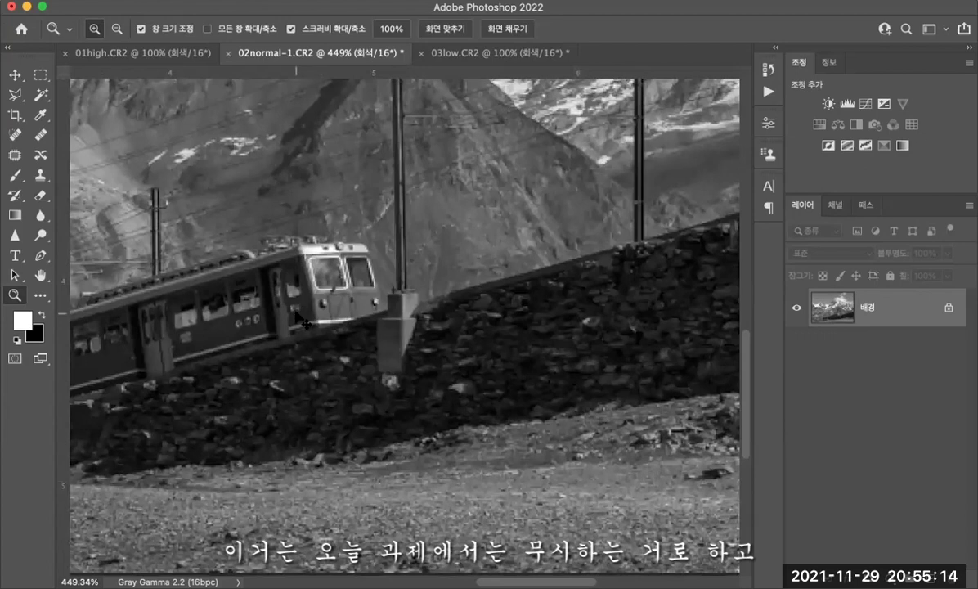
key("super+1")
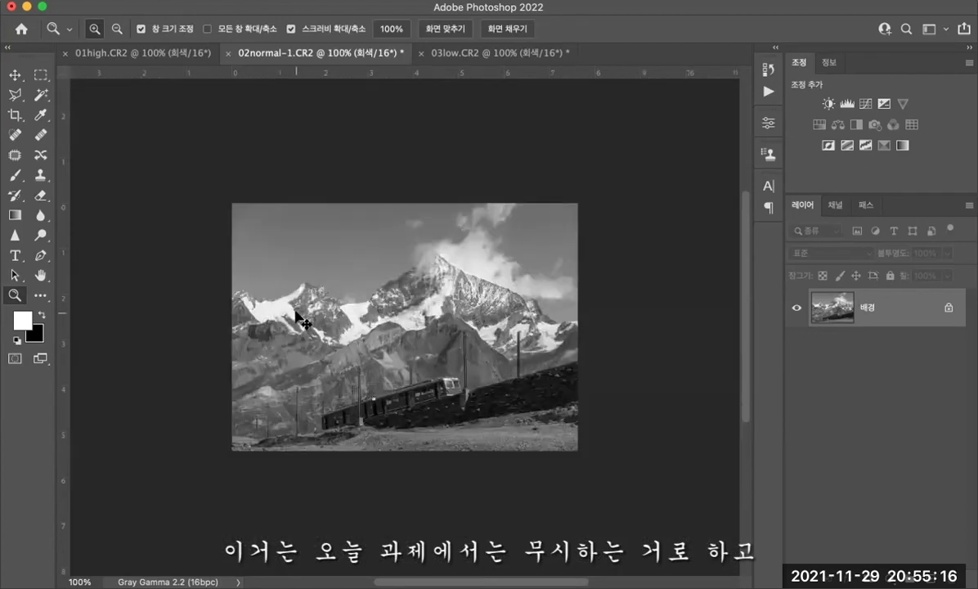
key("super+0")
key("super+l")
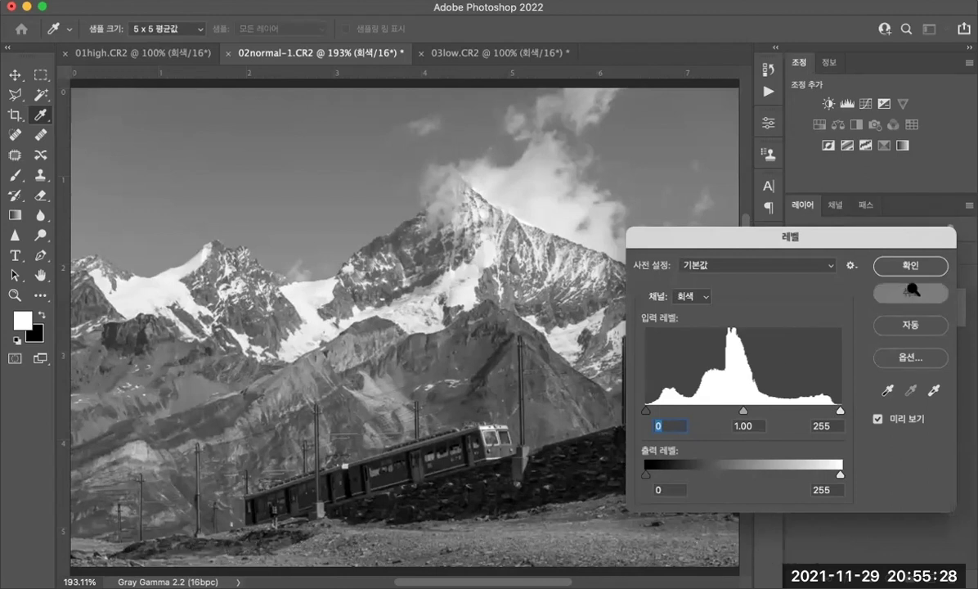
left_click(912, 292)
key("z")
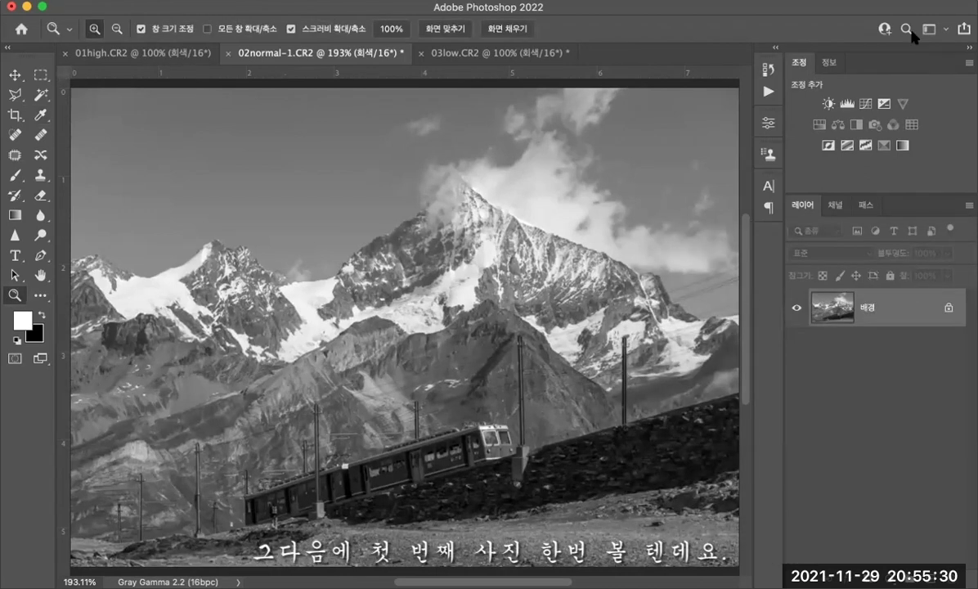
Brighten the cockpit photo with Levels by lowering input white to where the histogram's highlights end, and apply it.
left_click(127, 54)
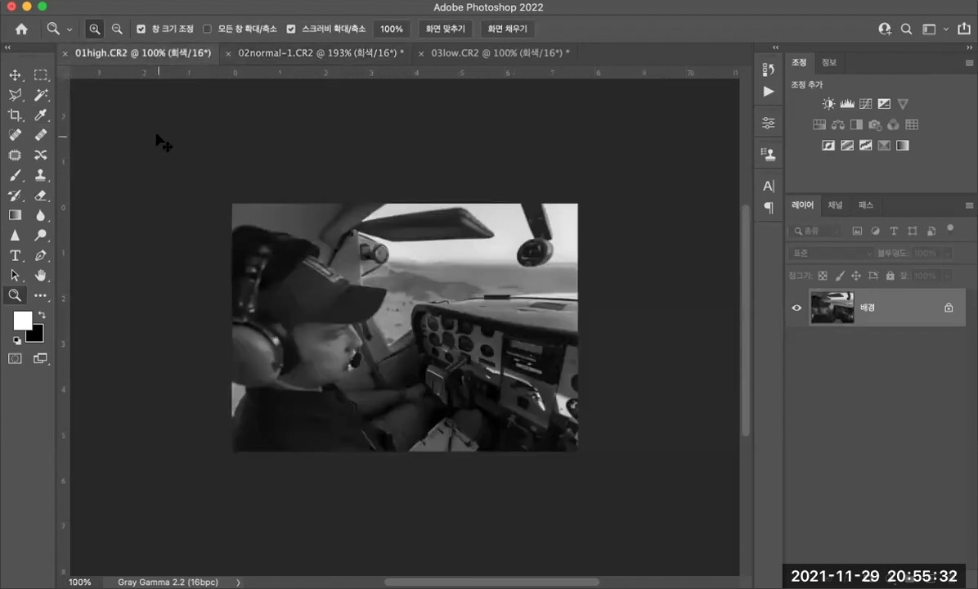
left_click(158, 143)
key("ctrl+l")
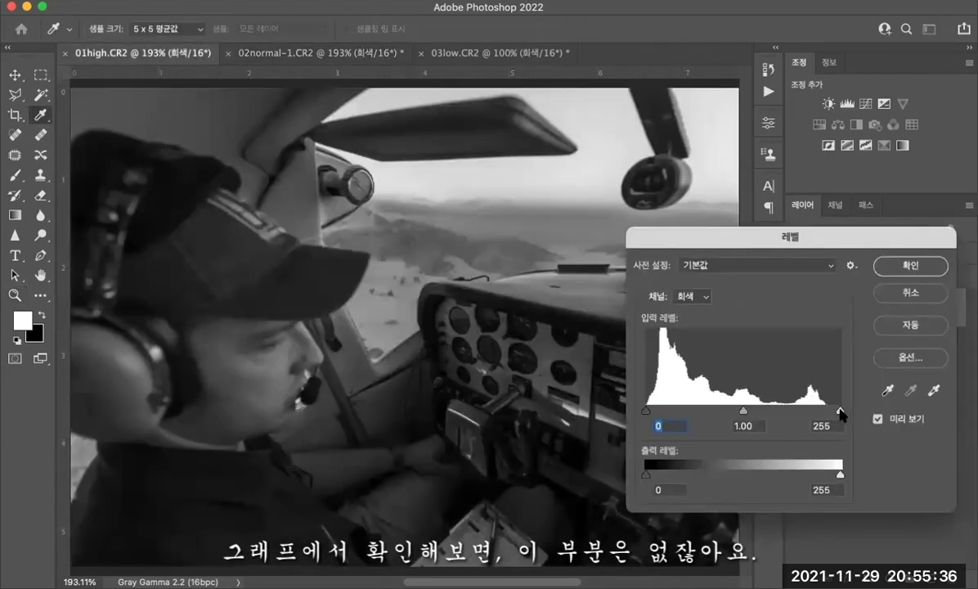
left_click_drag(839, 411, 828, 409)
left_click(907, 266)
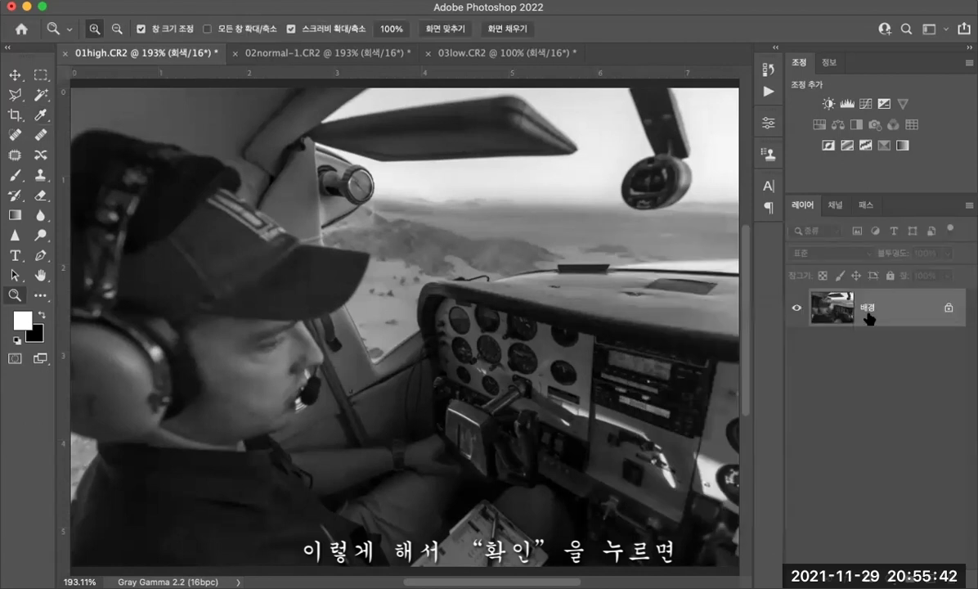
Capture a screenshot of the cockpit photo's Levels histogram and leave Levels without changing anything.
key("super+l")
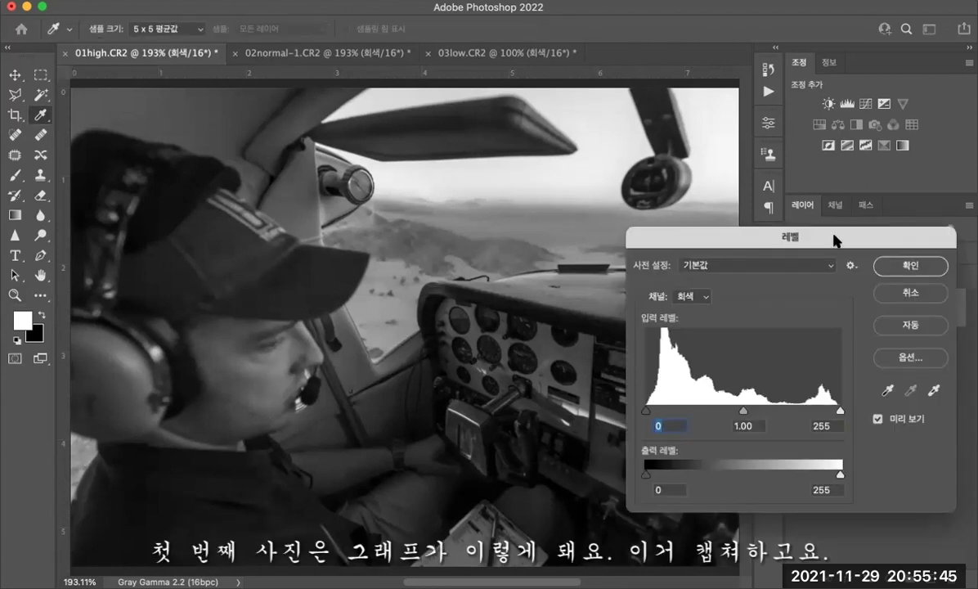
left_click_drag(836, 236, 542, 167)
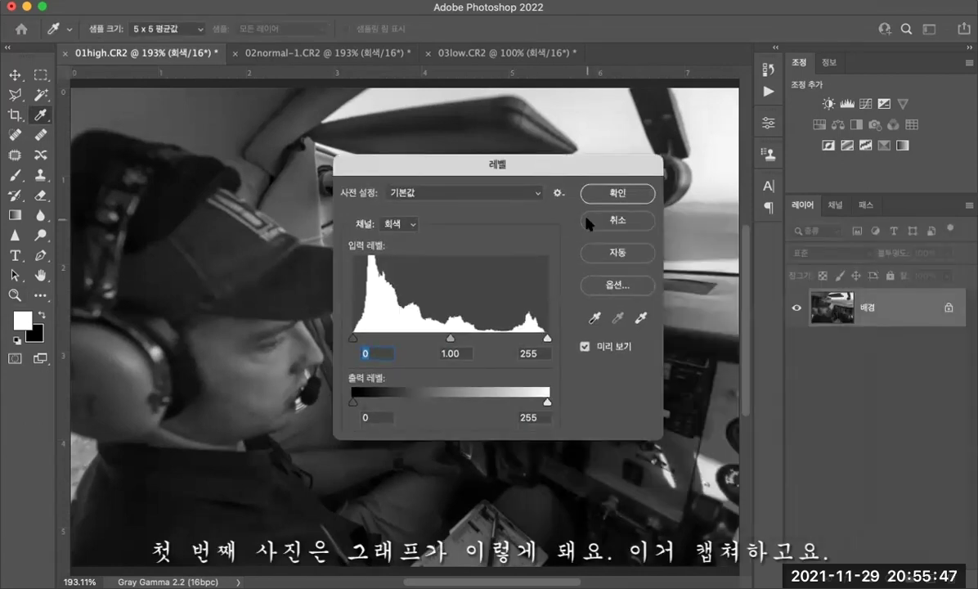
key("super+shift+4")
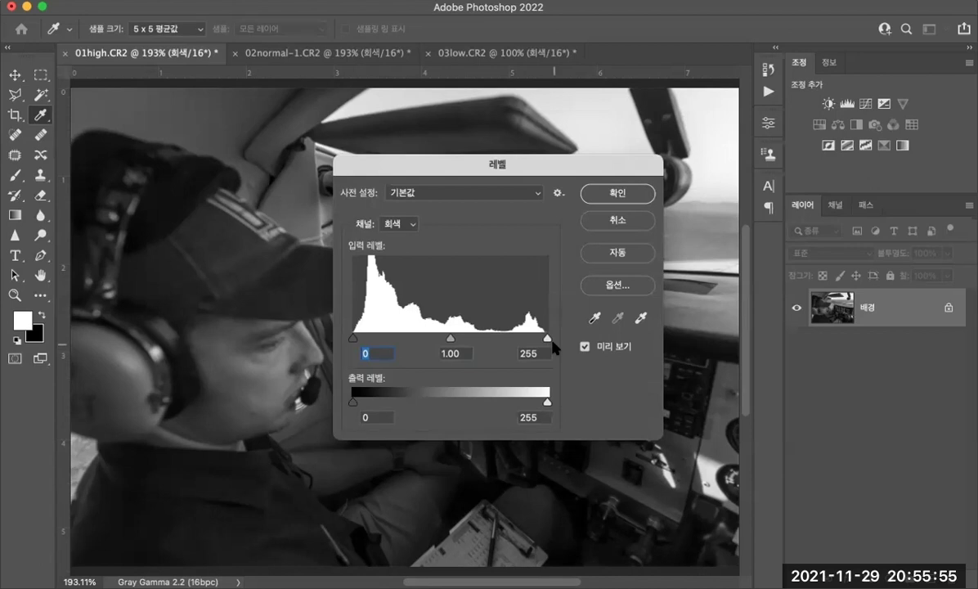
left_click(616, 217)
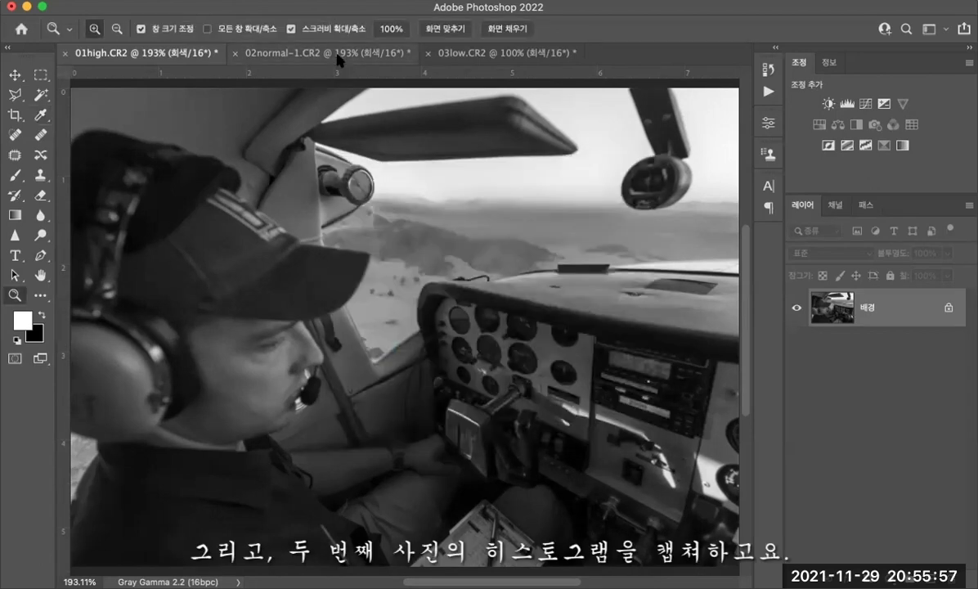
Capture a screenshot of the mountain train photo's Levels histogram and close Levels without changes.
left_click(337, 60)
key("super+l")
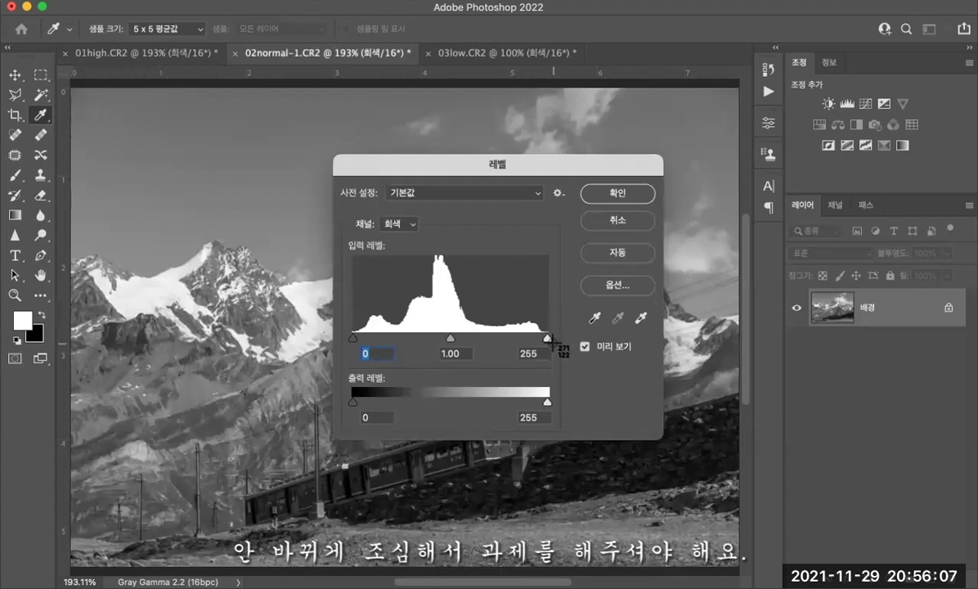
left_click(619, 221)
key("z")
Capture a screenshot of the desert photo's Levels histogram and dismiss Levels without changes.
left_click(515, 54)
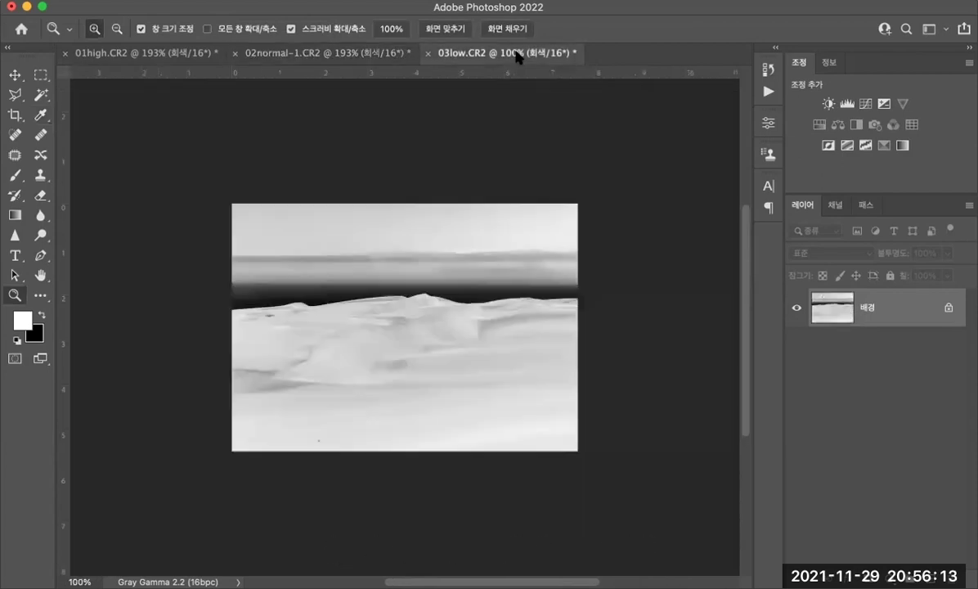
key("ctrl+l")
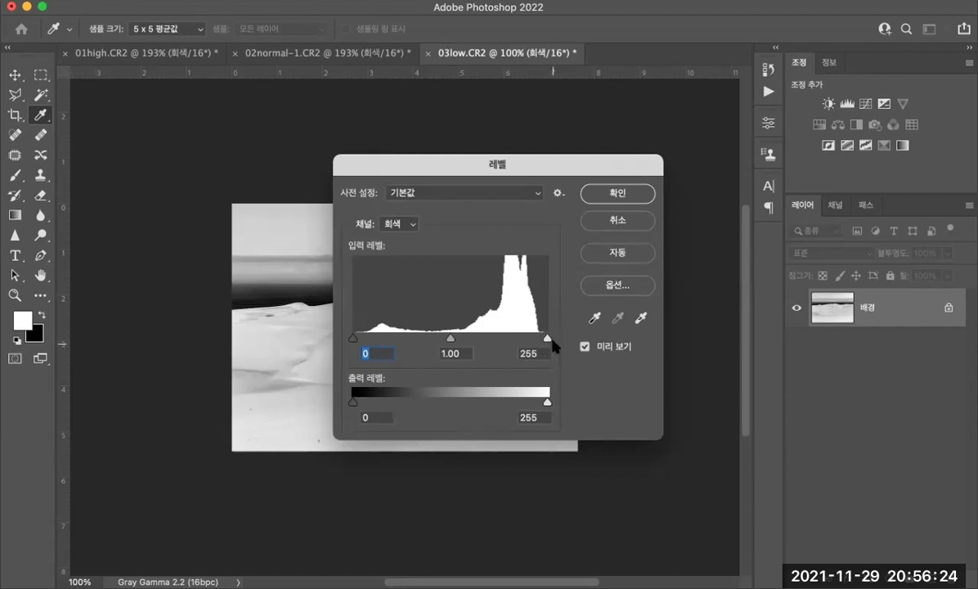
left_click(622, 221)
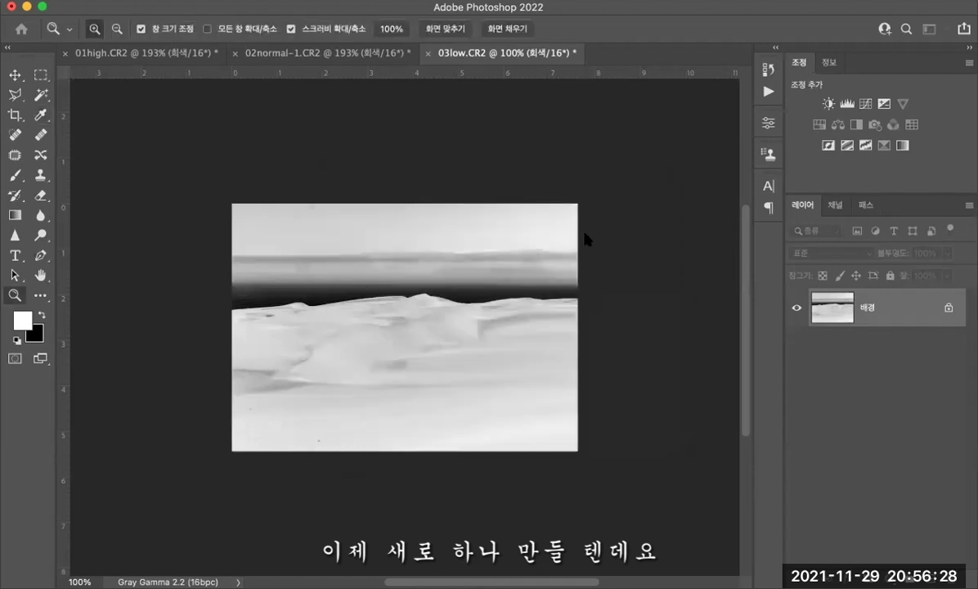
Create a new 1000 x 3000 pixel document at 300 pixels per inch, RGB color, 16 bit, with a white background.
key("super+n")
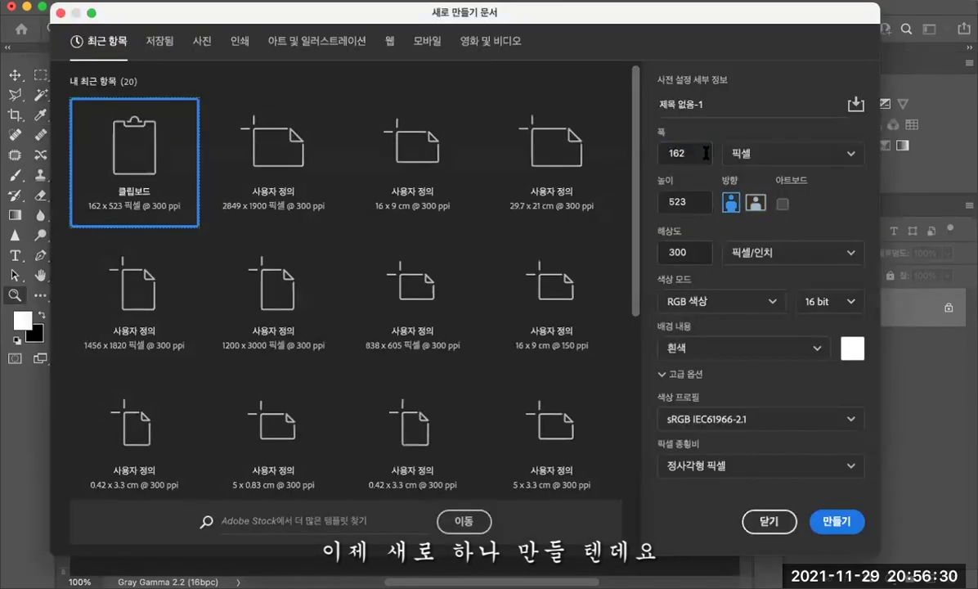
left_click(706, 153)
type("10")
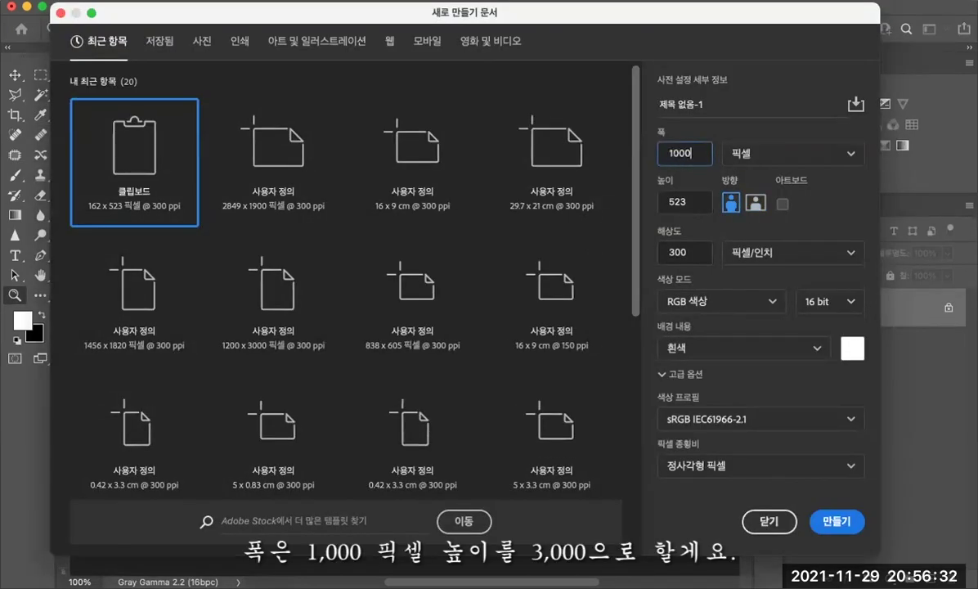
type("00")
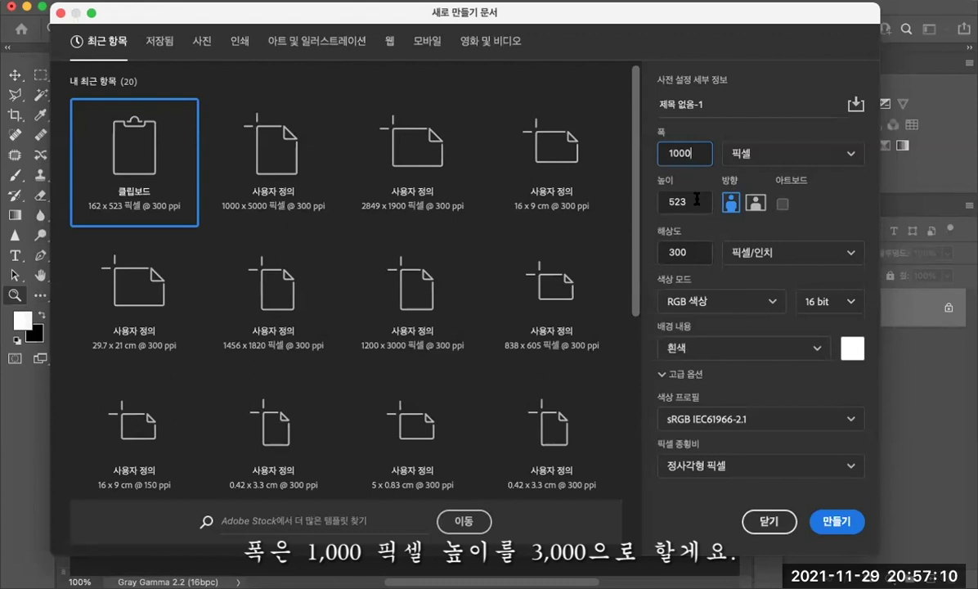
left_click(697, 199)
type("3000")
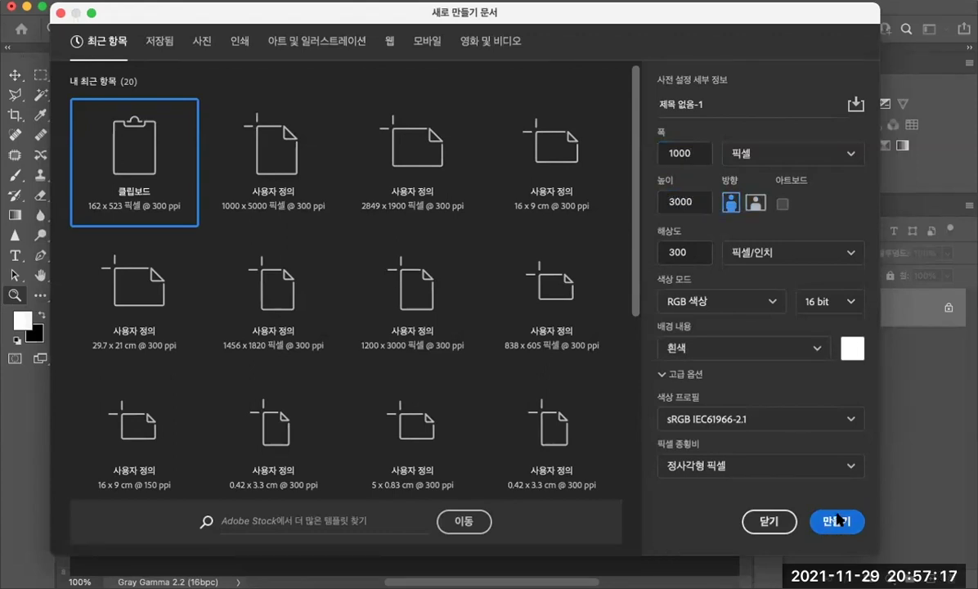
left_click(836, 521)
Copy the whole cockpit photo from 01high.CR2 and paste it into the new blank 1000 x 3000 document.
left_click(139, 55)
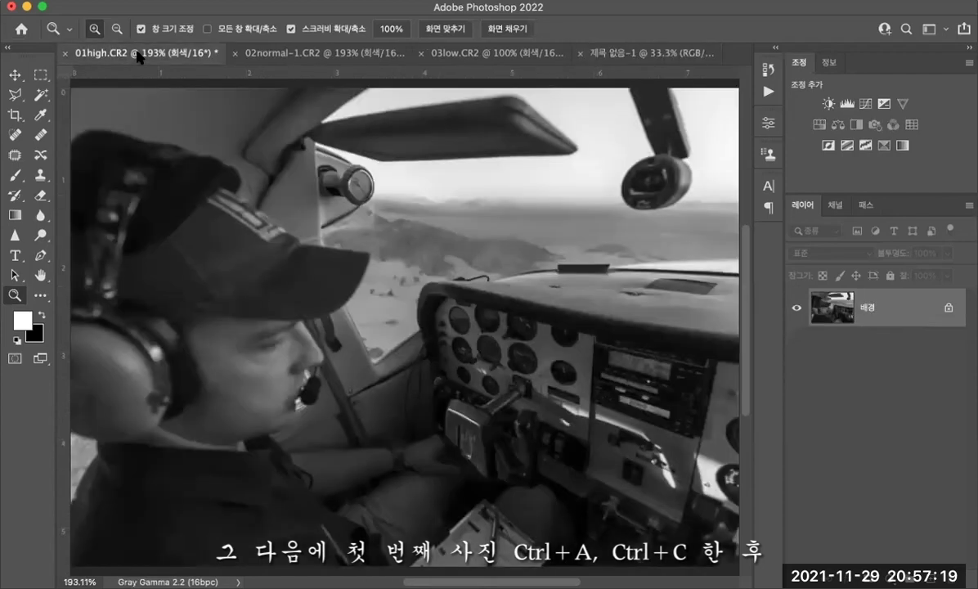
key("ctrl+a")
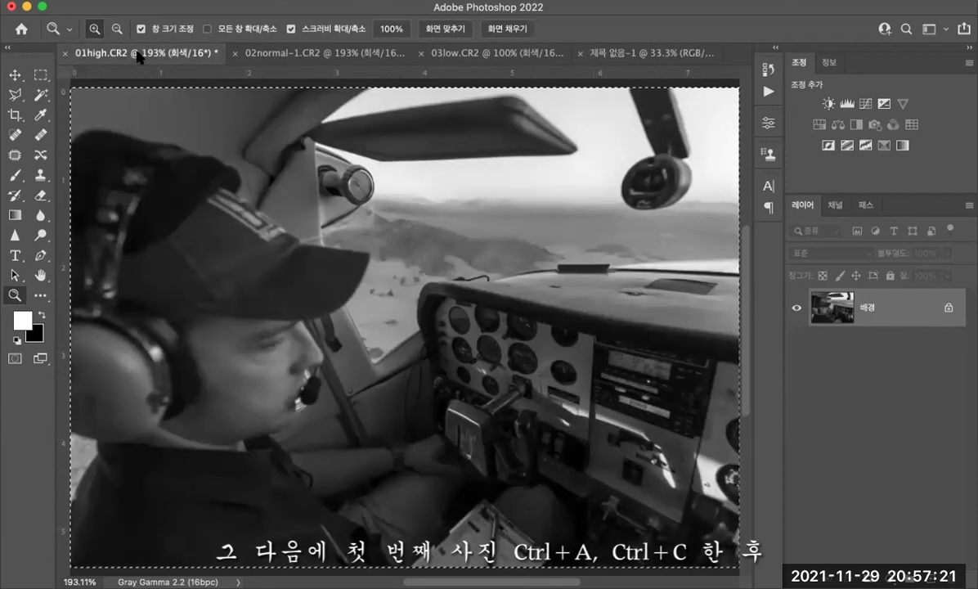
left_click(616, 56)
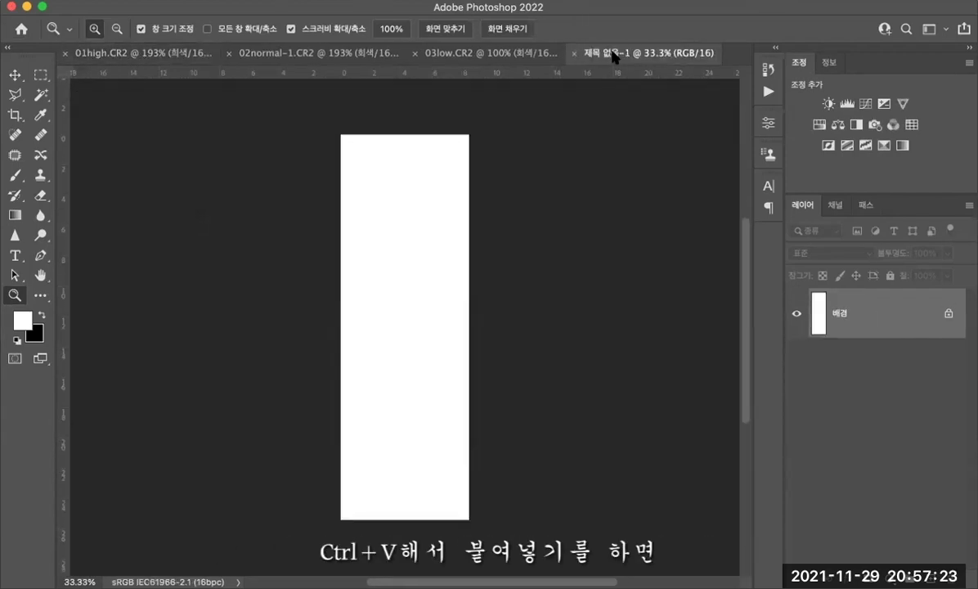
key("ctrl+v")
key("v")
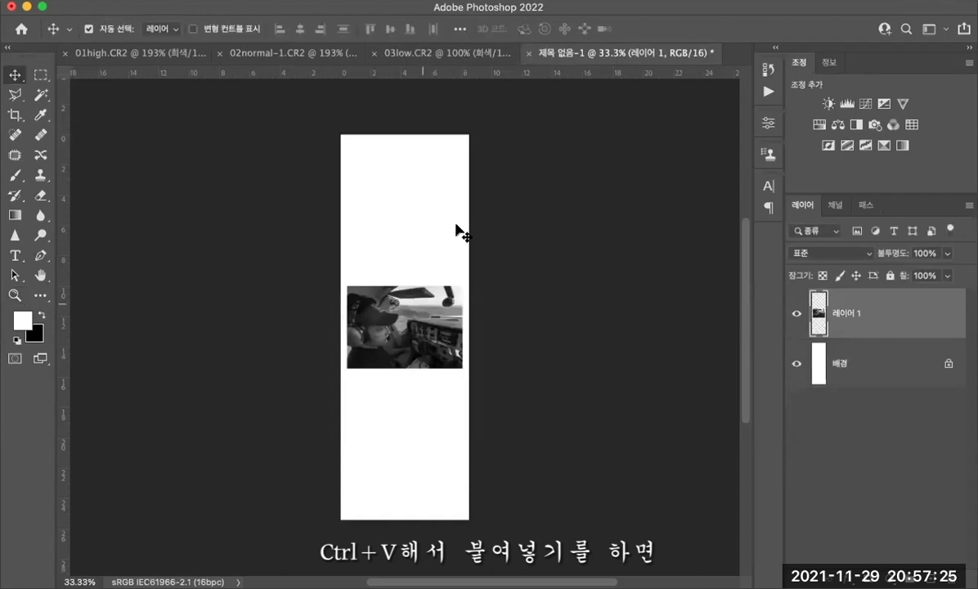
Hide the pasted photo layer, add a vertical guide at the canvas's horizontal center, and show the photo again.
left_click(797, 314)
left_click(861, 366)
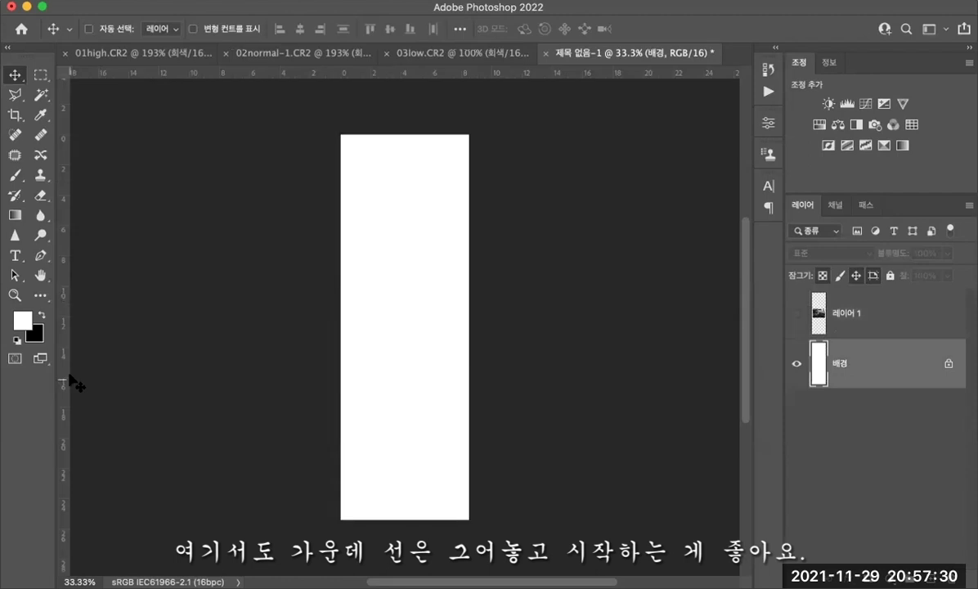
left_click_drag(64, 374, 458, 359)
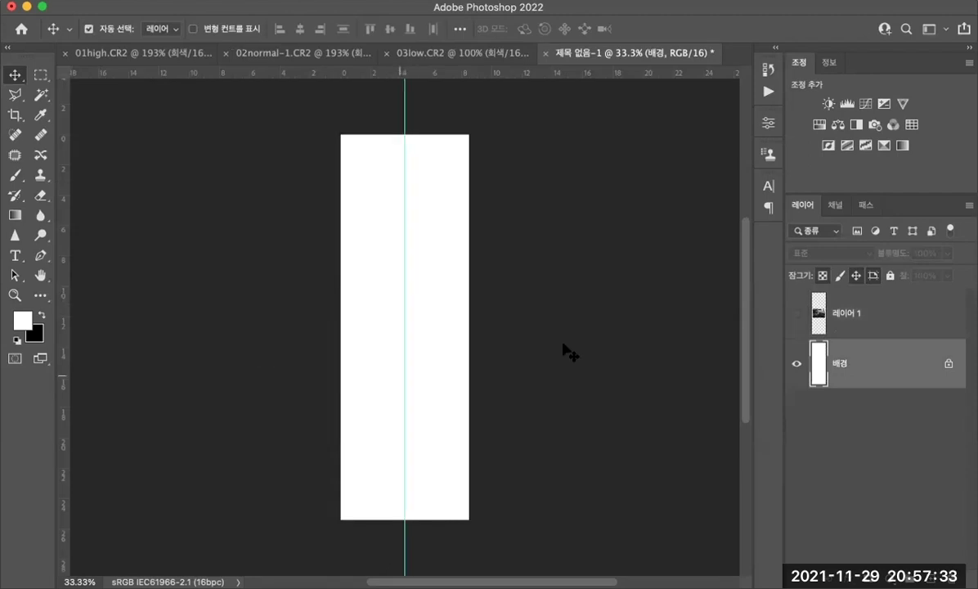
left_click(795, 314)
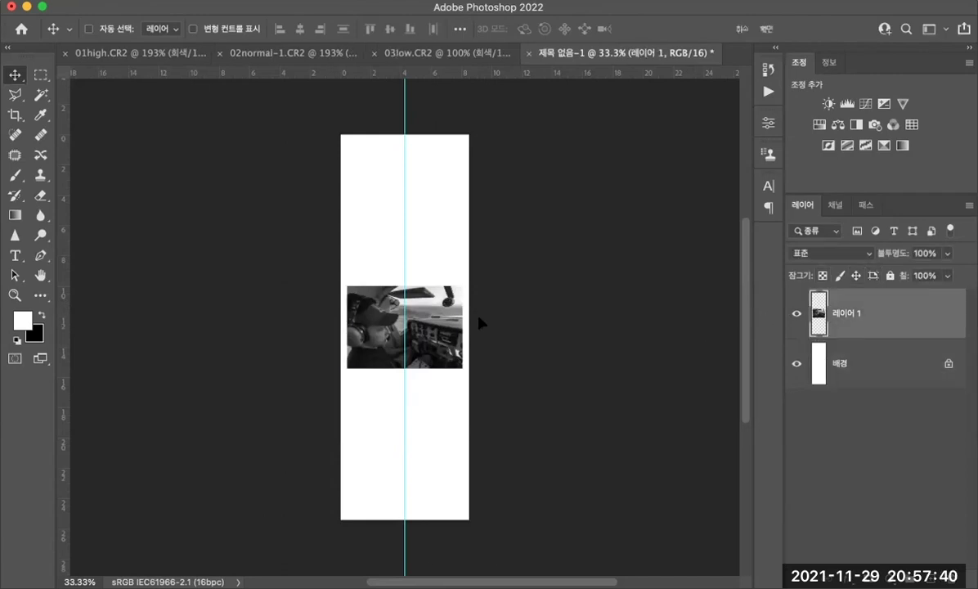
Move the cockpit photo up near the top of the canvas, centered on the guide at X 500, Y 394.5 pixels.
key("super+t")
left_click_drag(437, 288, 443, 150)
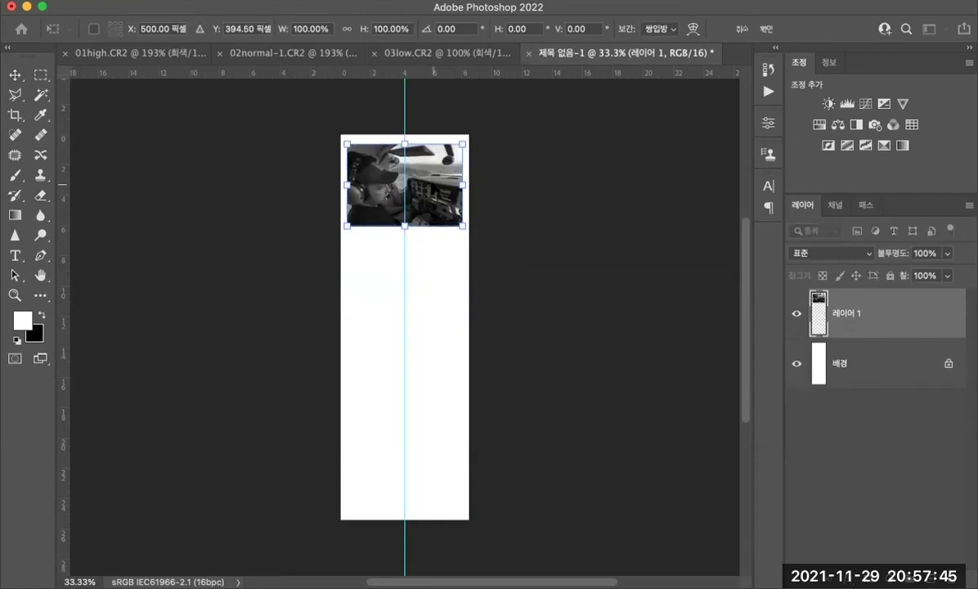
key("Return")
Open the three histogram screenshots taken at 8.55.54, 8.56.08 and 8.56.24 from the desktop folder.
key("super+equal")
key("super+equal")
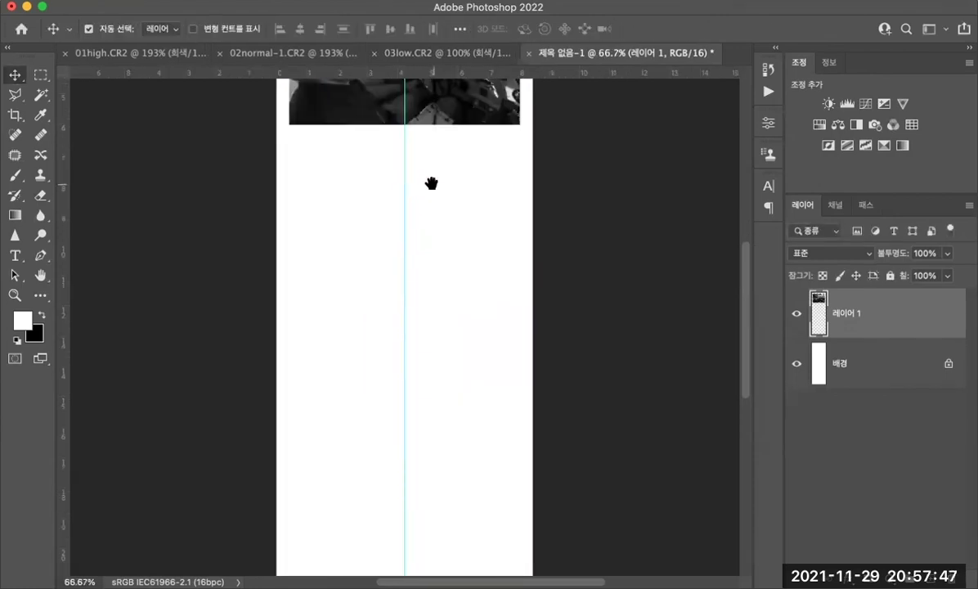
left_click_drag(431, 183, 427, 356)
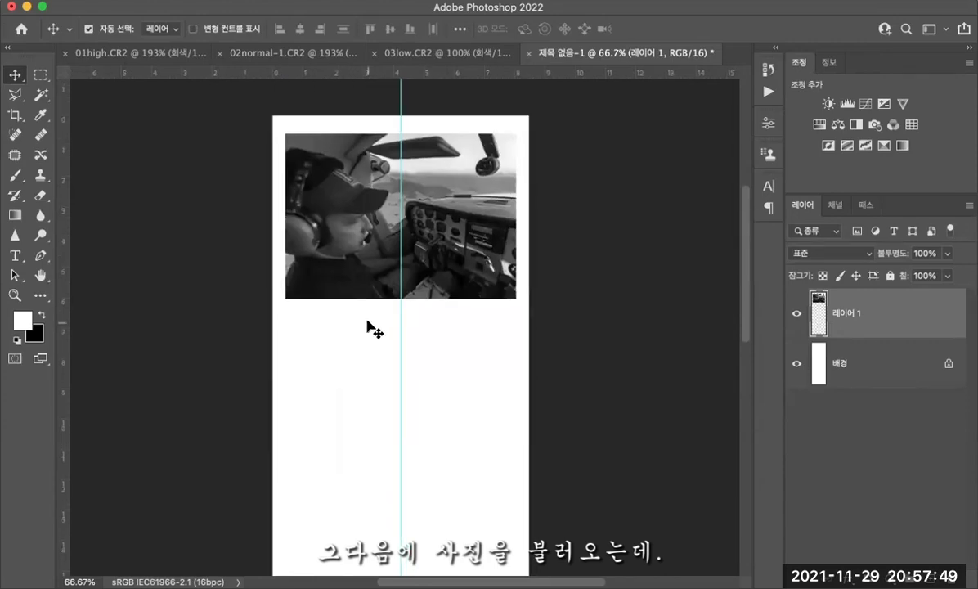
key("super")
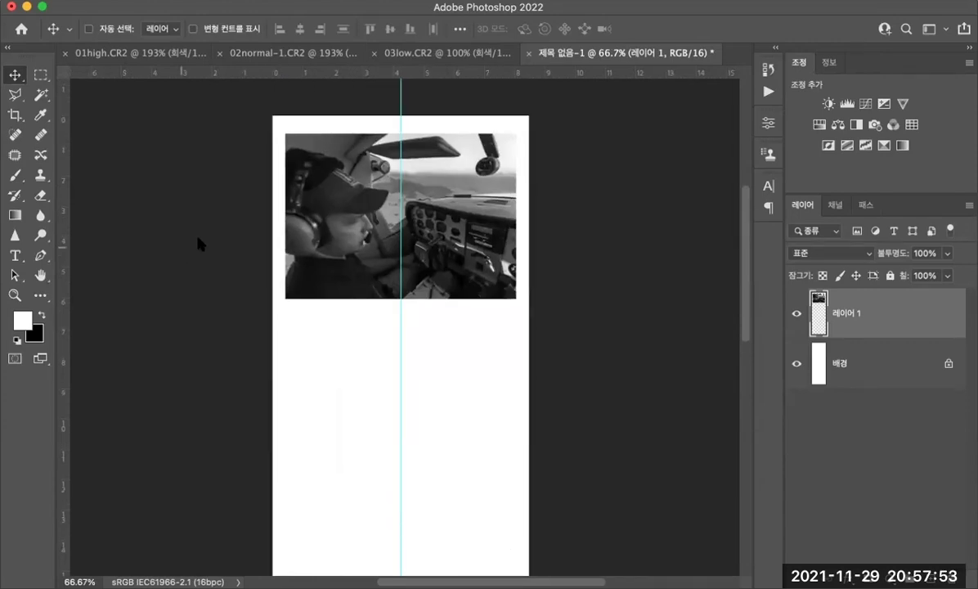
key("super+o")
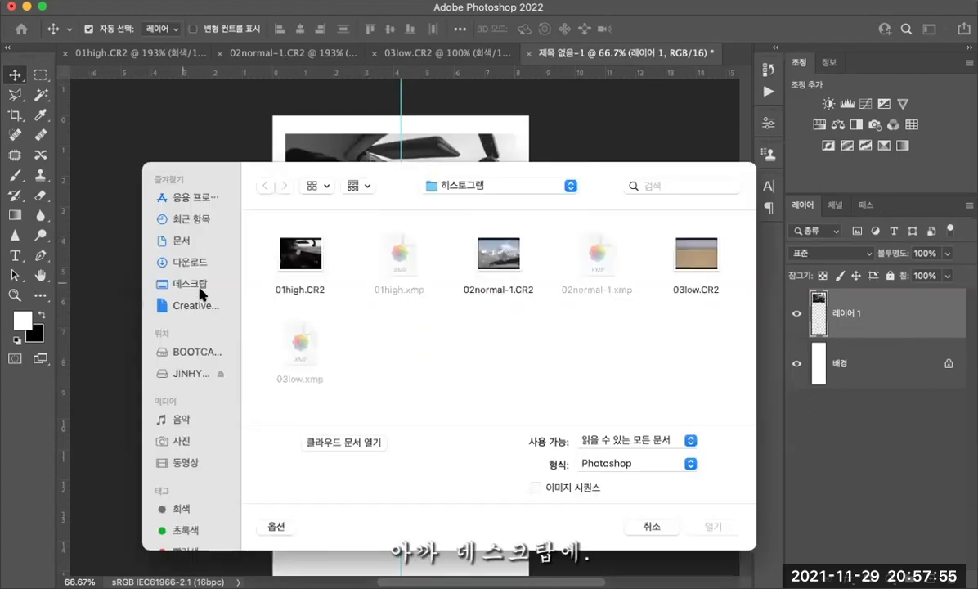
left_click(200, 288)
scroll(469, 317, "down", 3)
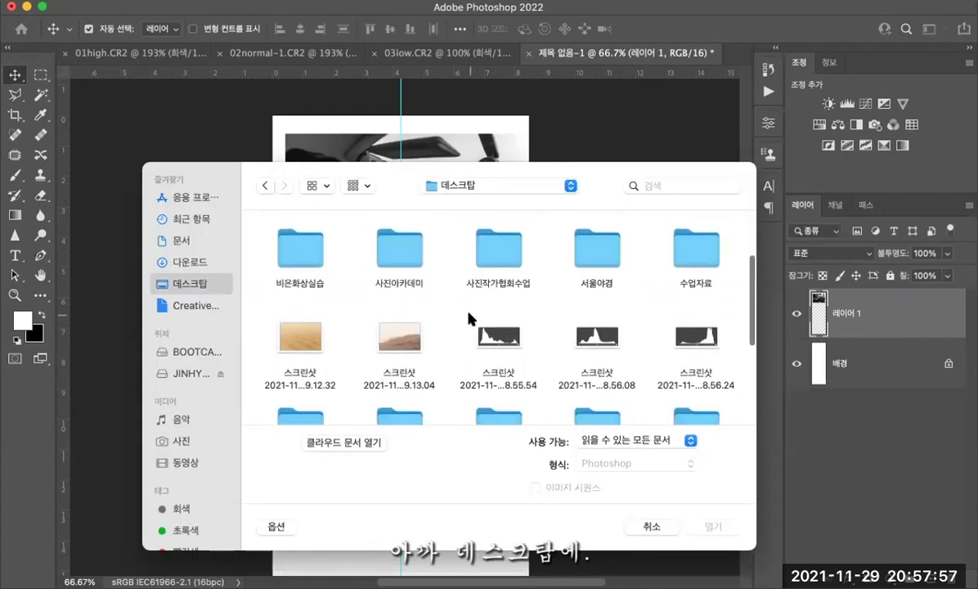
scroll(471, 317, "down", 2)
left_click_drag(454, 262, 704, 304)
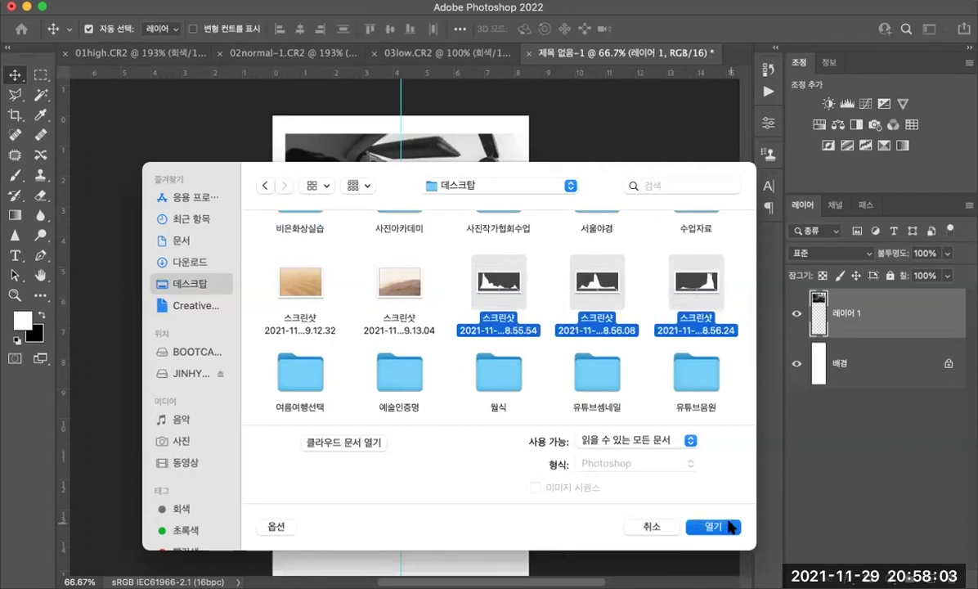
left_click(713, 526)
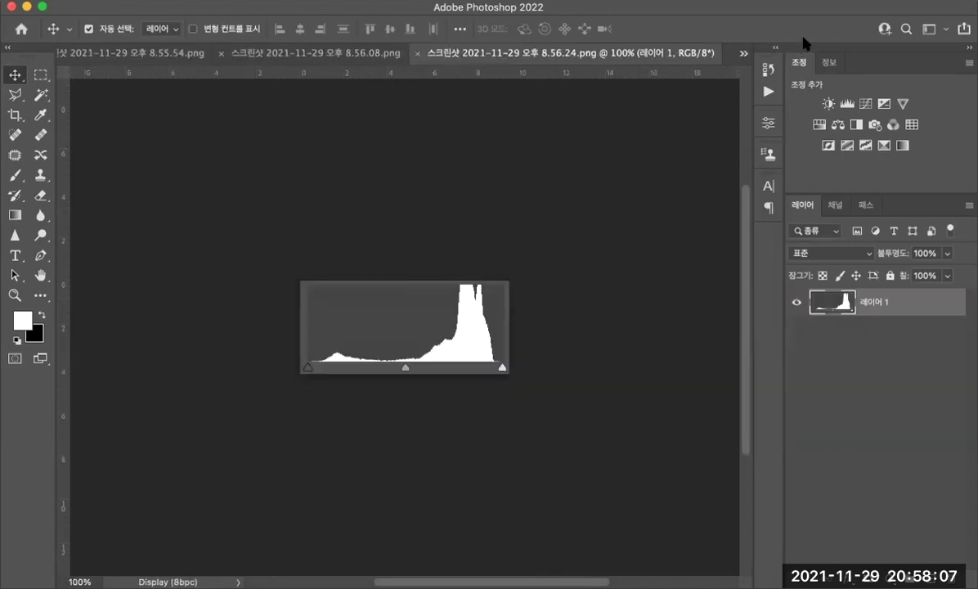
Copy the 8.55.54 histogram screenshot into the tall document and place it below the cockpit photo, aligned with its left edge.
left_click(743, 53)
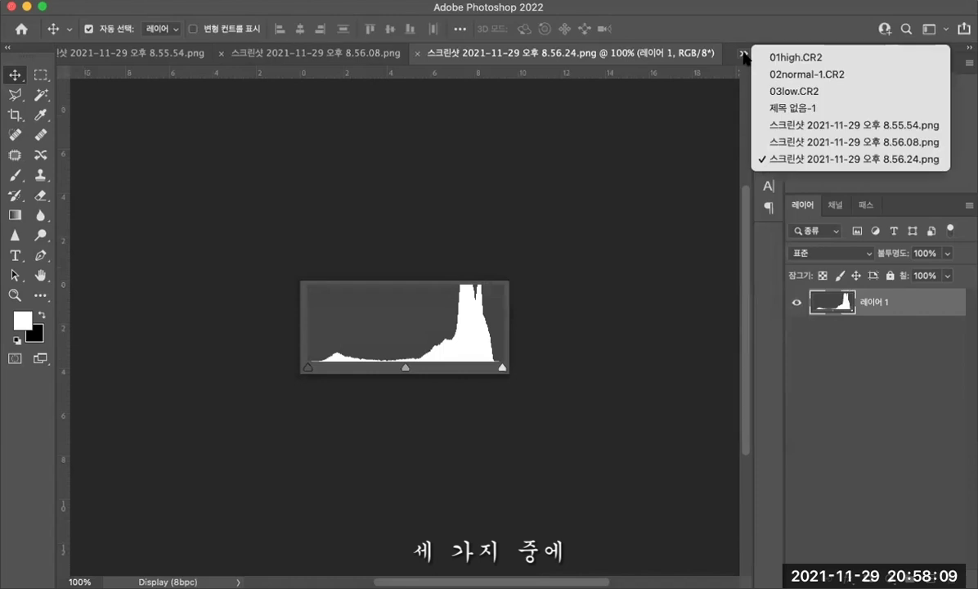
left_click(801, 128)
key("ctrl+a")
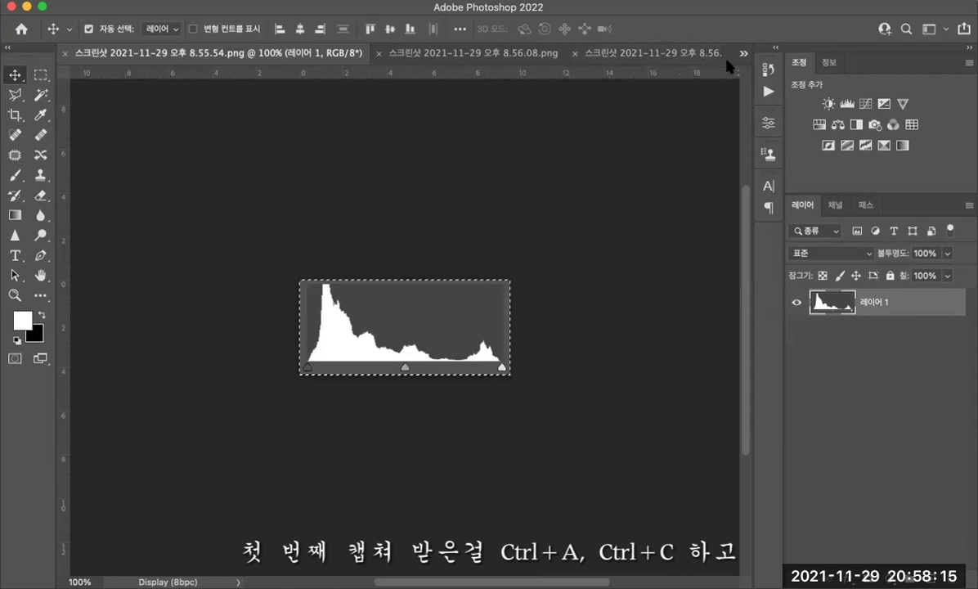
left_click(742, 54)
left_click(448, 250)
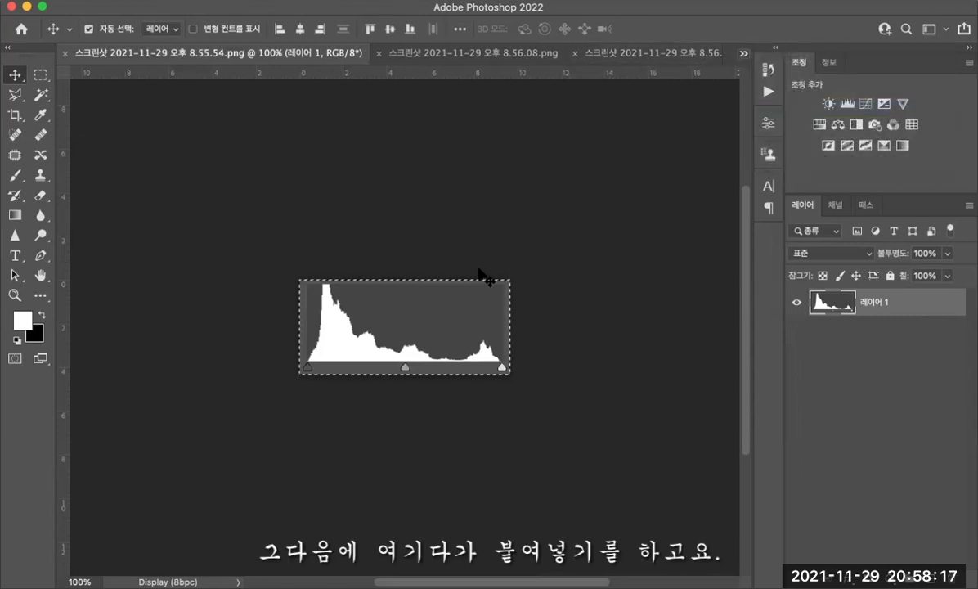
key("ctrl+c")
key("ctrl+shift+Tab")
key("ctrl+v")
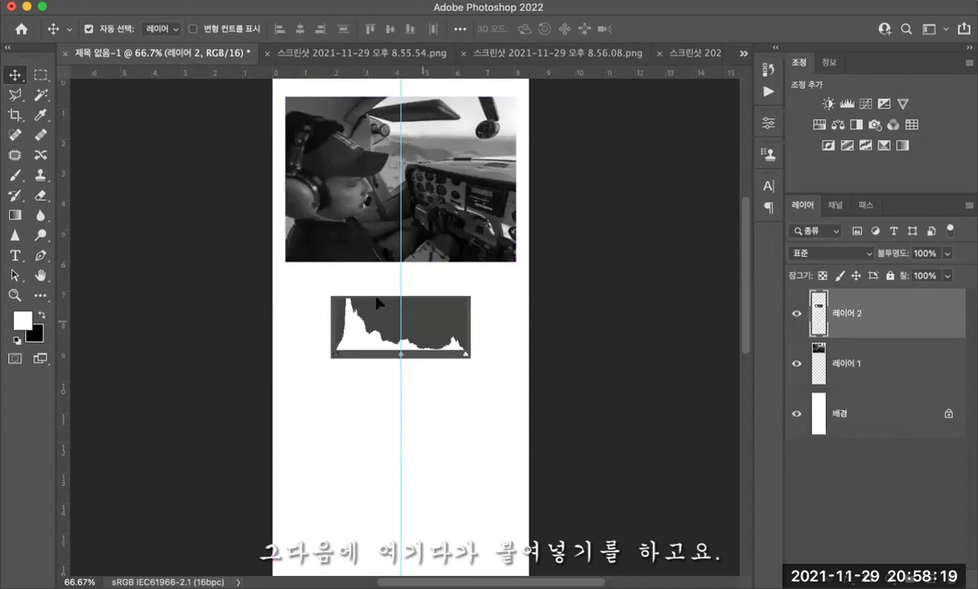
left_click_drag(378, 304, 372, 300)
Choose the horizontal type tool and set the foreground color to black, 000000.
key("t")
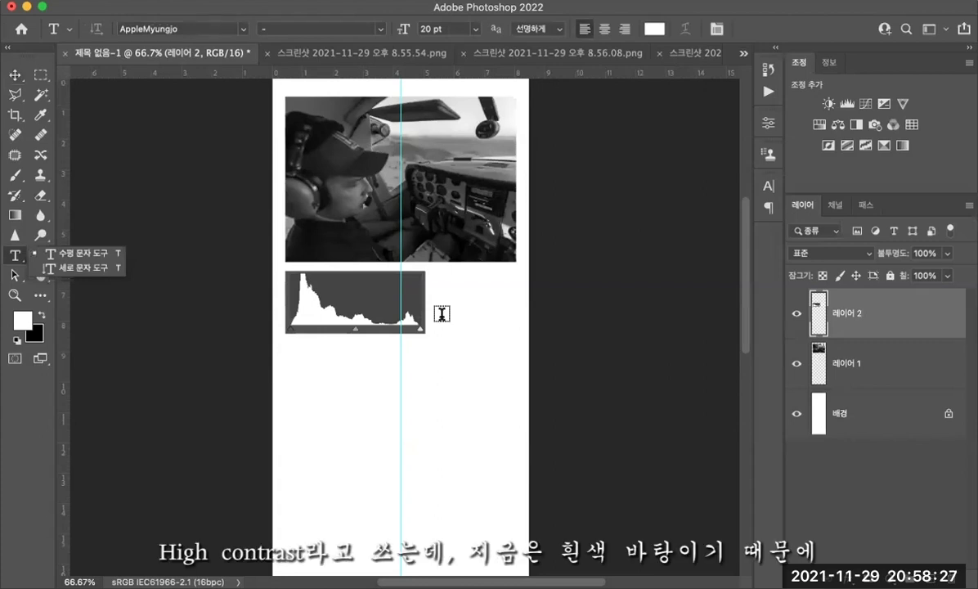
left_click(22, 319)
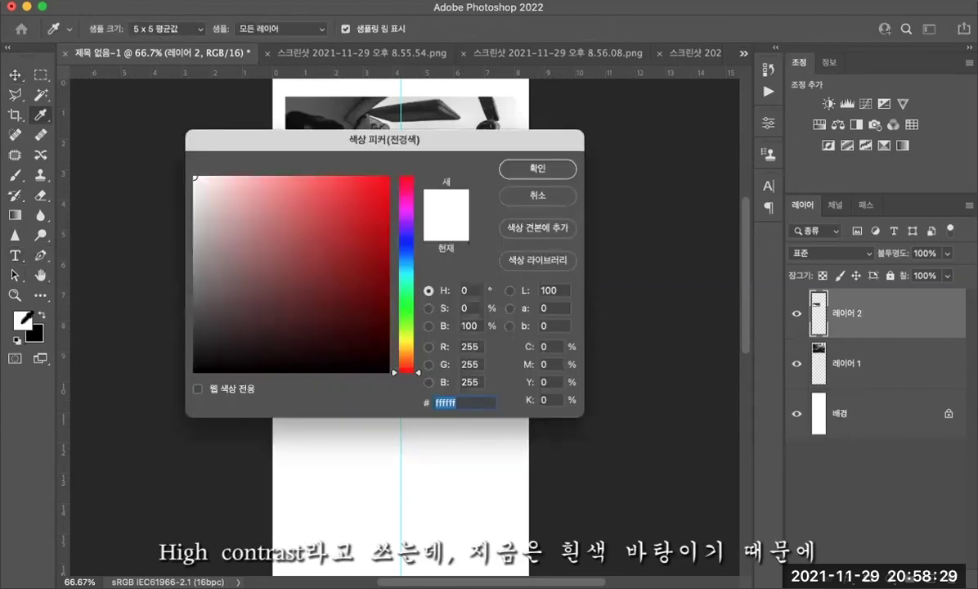
left_click_drag(296, 306, 116, 437)
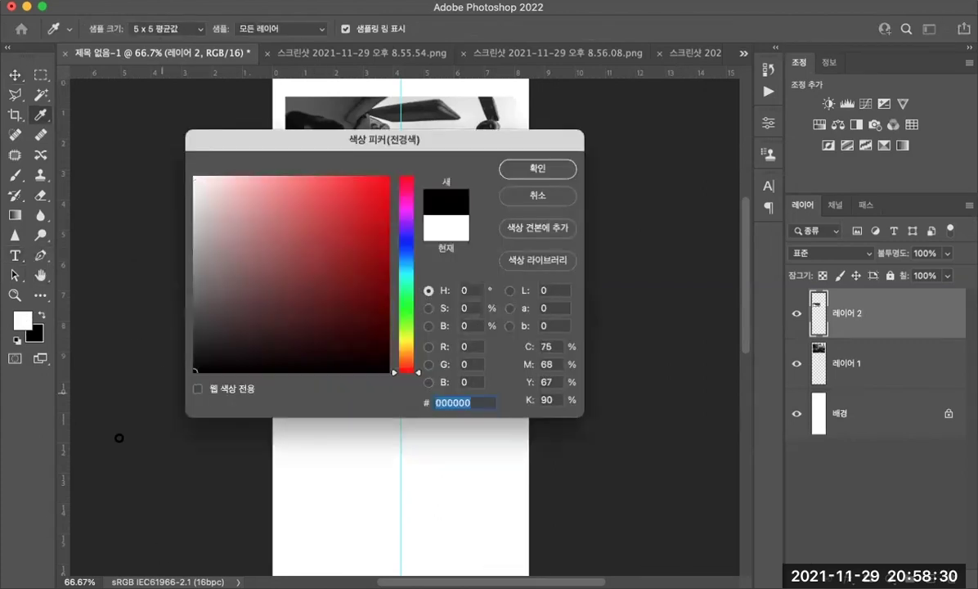
left_click(530, 170)
Add the text "high contrast" on two lines beside the histogram in 20 pt AppleMyungjo.
left_click(443, 310)
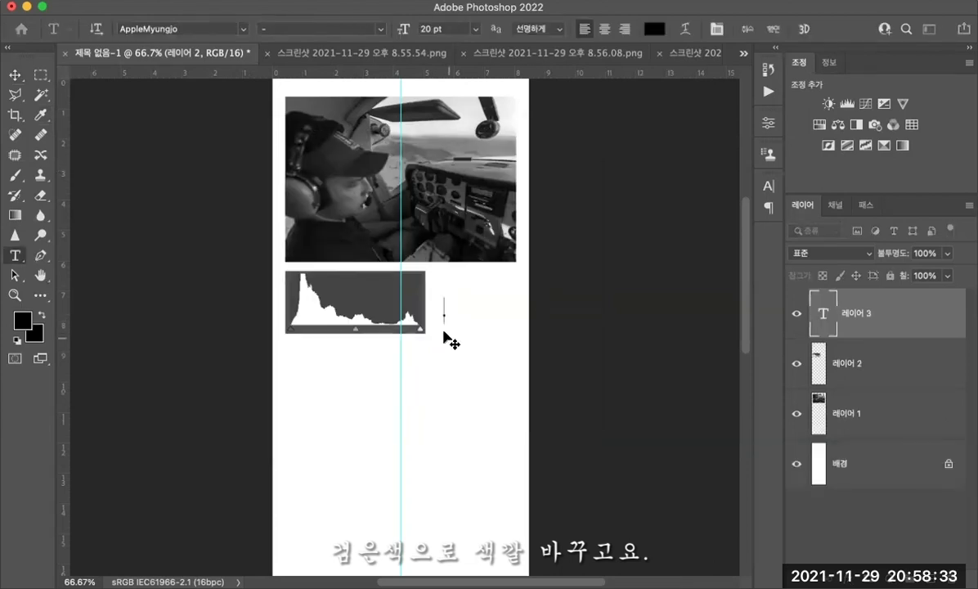
type("high ")
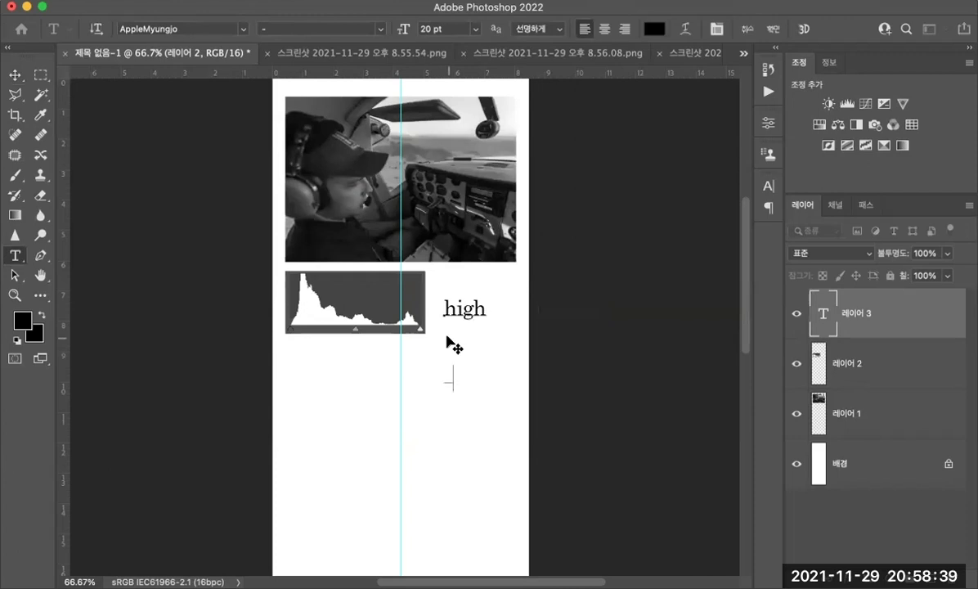
type("contrast")
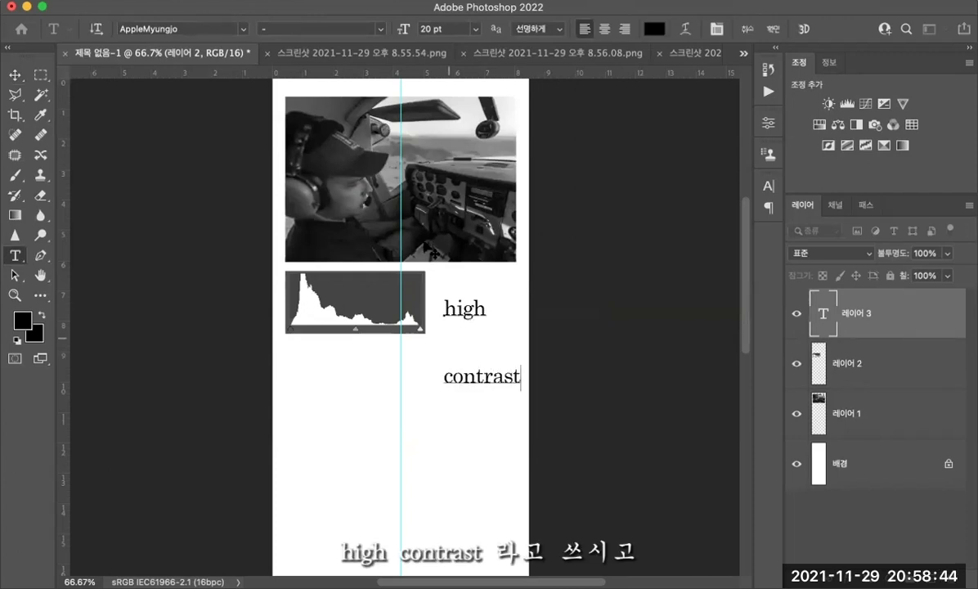
key("Escape")
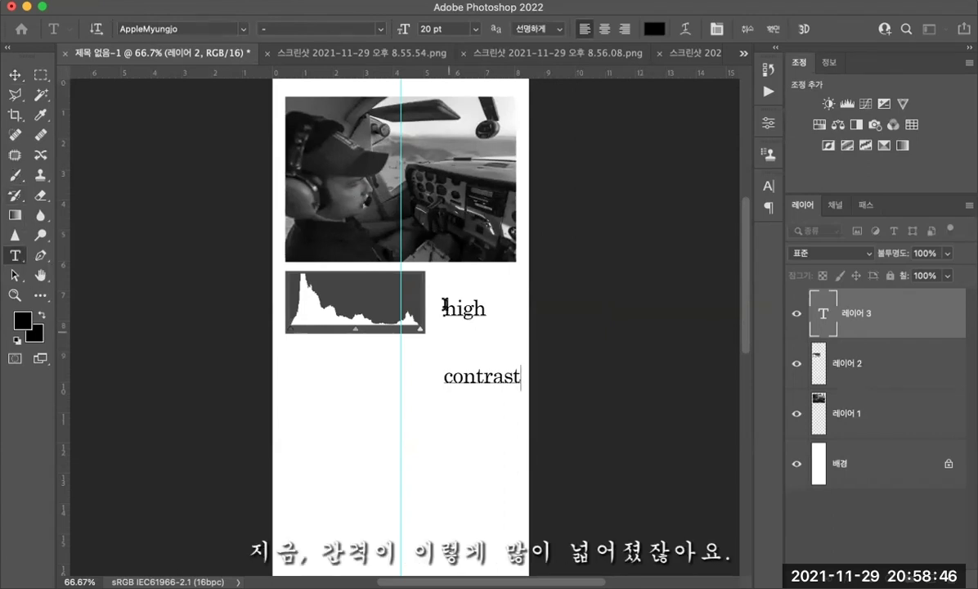
Reduce the line spacing of the whole "high contrast" text to 22 pt.
left_click_drag(442, 308, 526, 368)
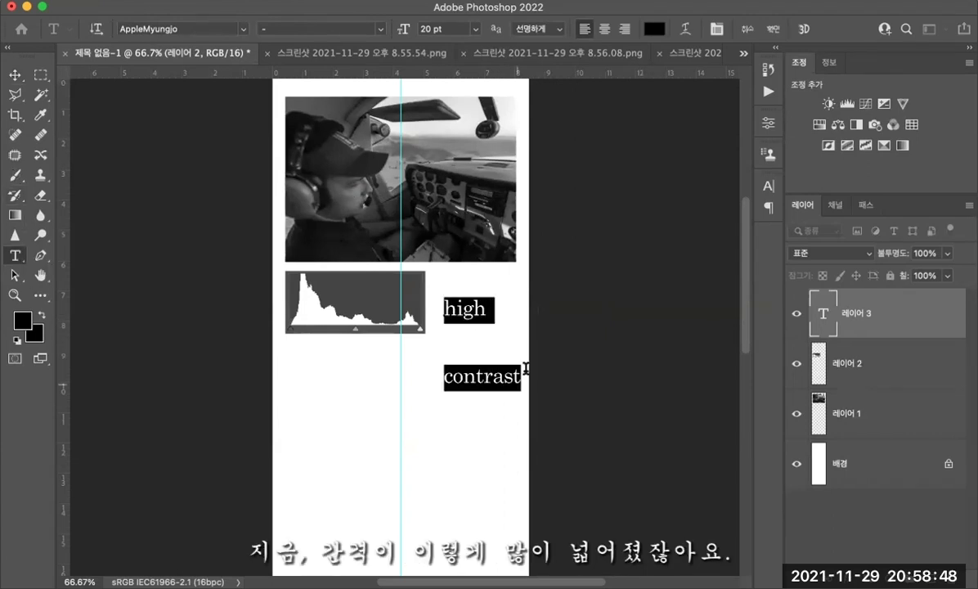
left_click(717, 29)
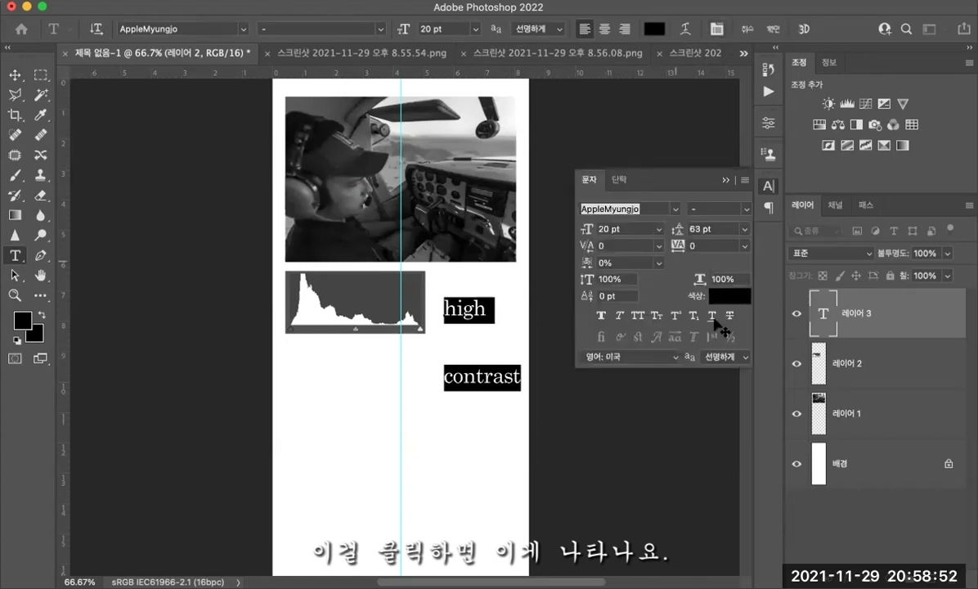
left_click(697, 231)
key("Down")
key("Down")
key("Down")
key("Down")
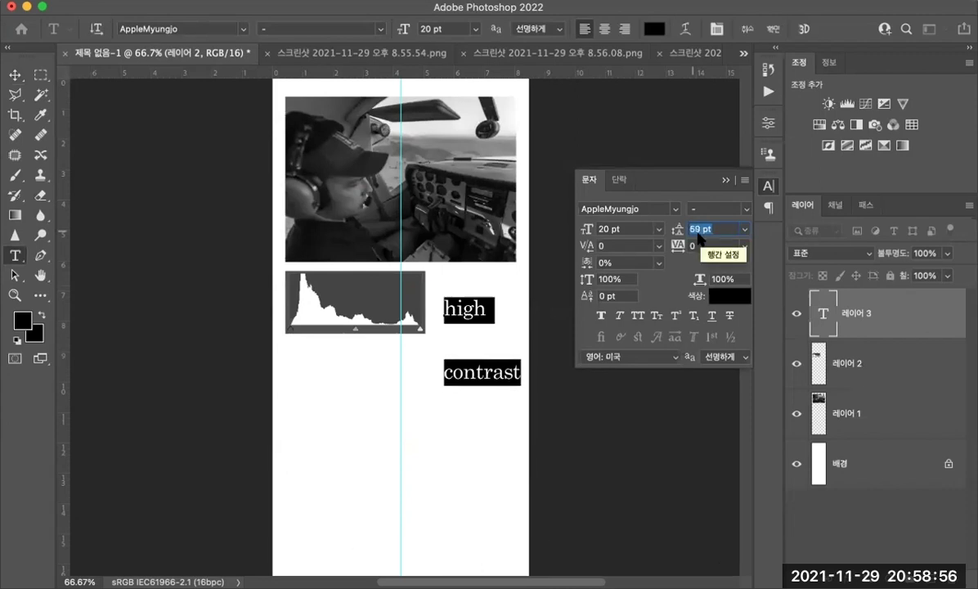
key("Down")
key("Down")
key("Down")
key("Down")
key("Down")
key("Down")
key("Down")
key("Down")
key("Down")
key("Down")
key("Down")
key("Down")
key("Down")
key("Down")
key("Down")
key("Down")
key("Down")
key("Down")
key("Down")
key("Down")
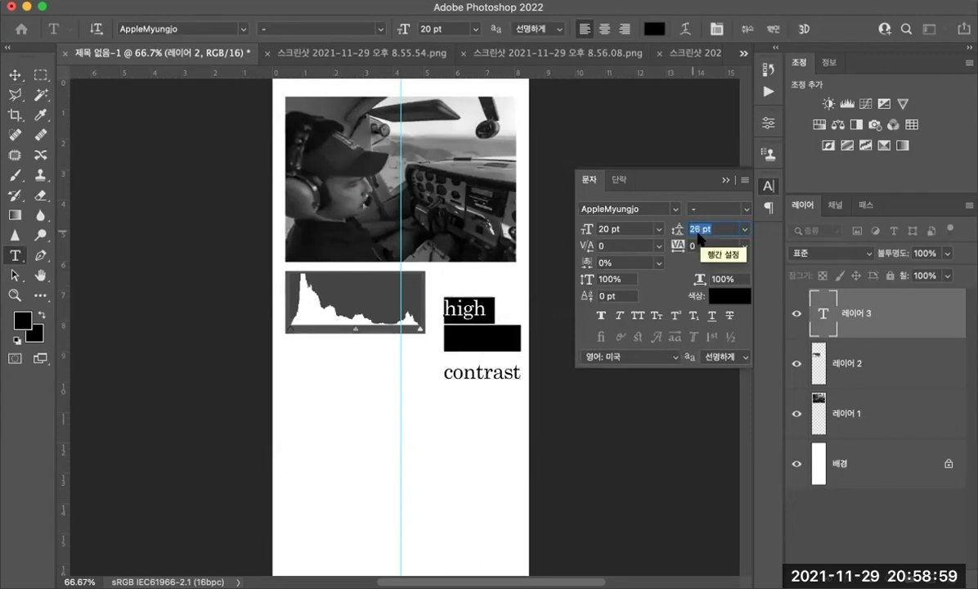
key("Down")
key("Down")
key("Down")
key("Down")
key("Down")
key("Down")
Move and nudge the "high contrast" text into place just right of the histogram, under the cockpit photo.
left_click(15, 74)
left_click_drag(462, 306, 460, 295)
key("Left")
key("Left")
key("Left")
key("Left")
key("Left")
key("Left")
key("Left")
key("Down")
key("Down")
key("Down")
key("Down")
key("Down")
key("Down")
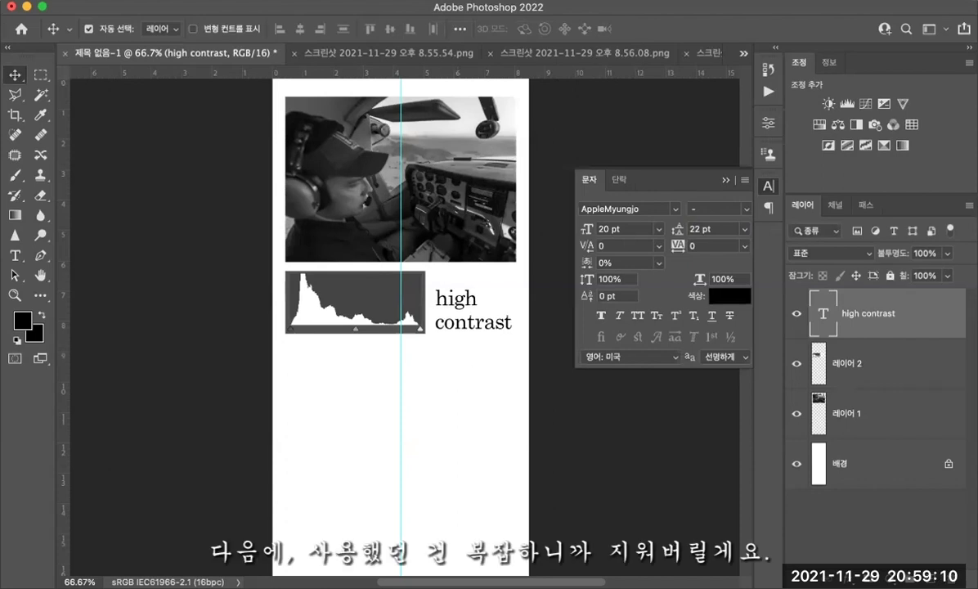
Close the used 8.55.54 histogram screenshot and copy the 8.56.08 histogram into the tall document.
left_click(388, 55)
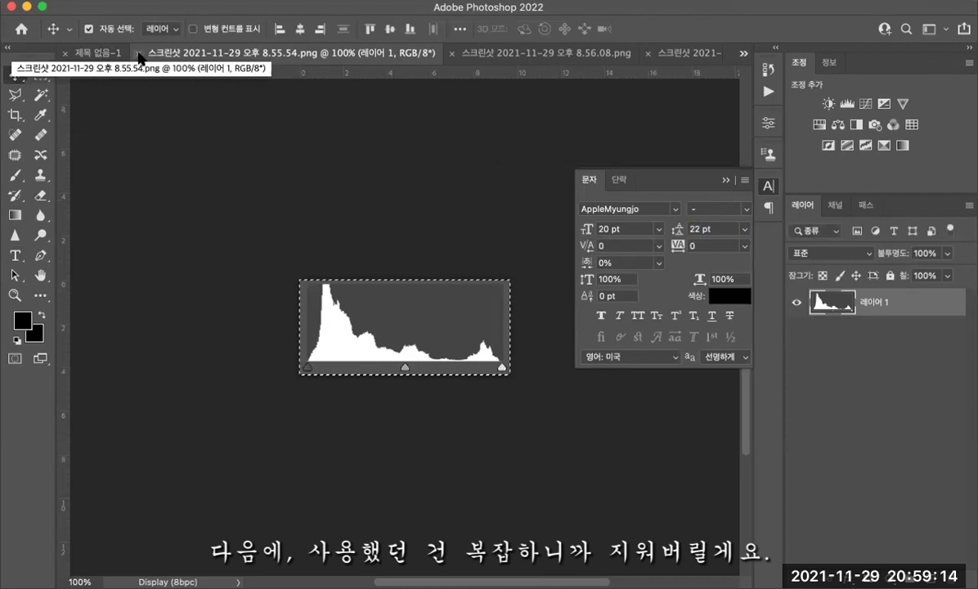
key("super+w")
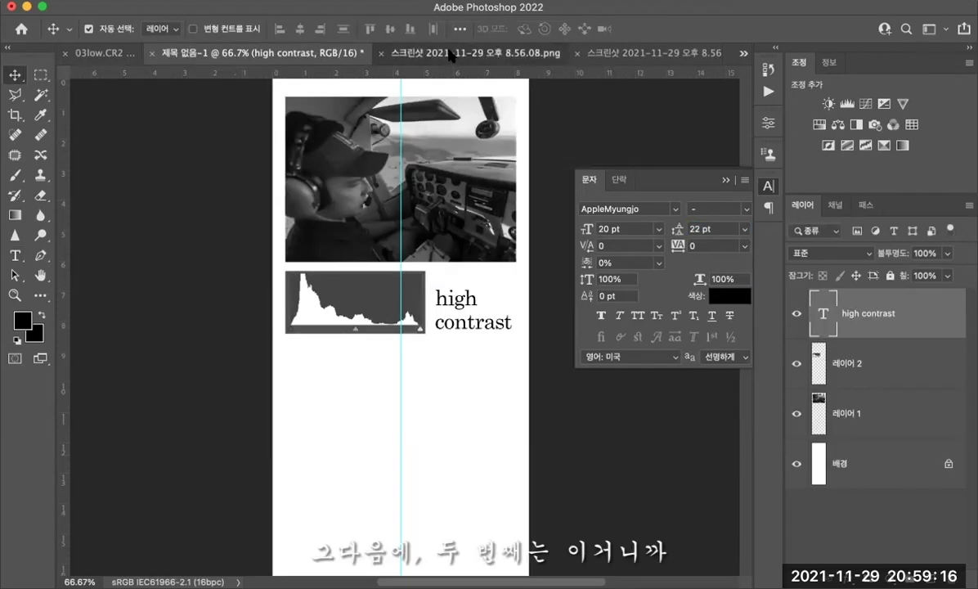
left_click(450, 56)
key("super+a")
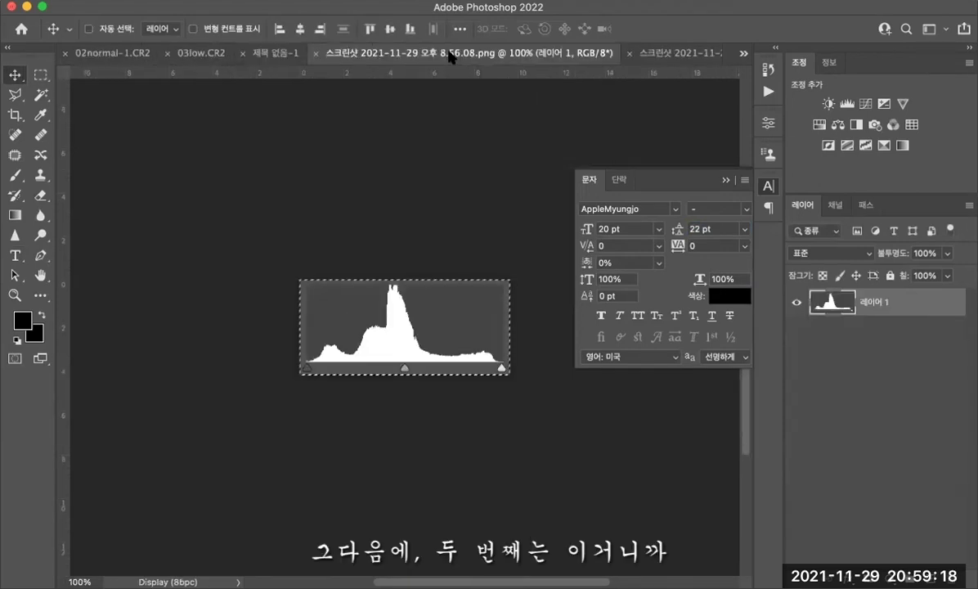
left_click(263, 56)
key("super+v")
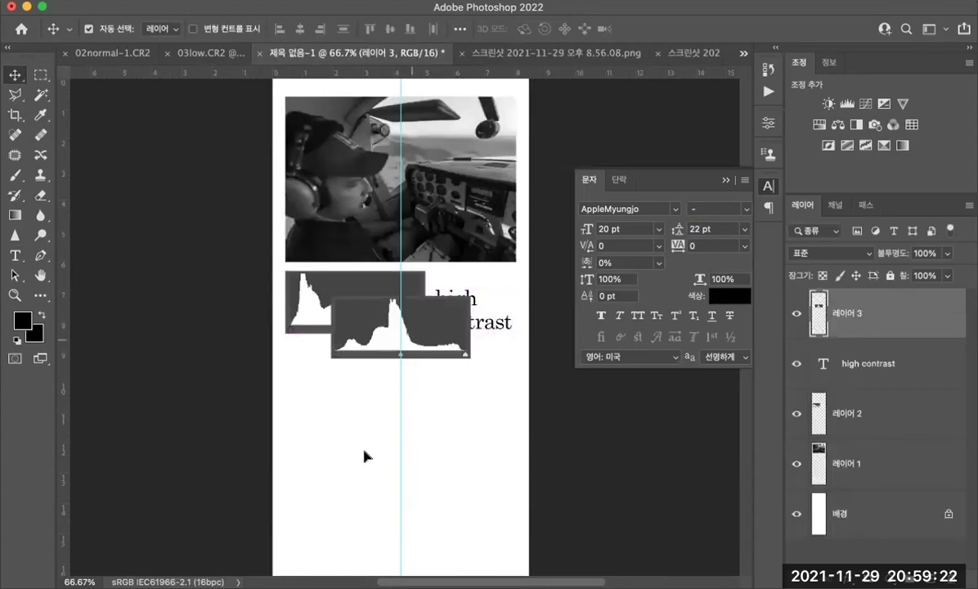
Move the pasted histogram well below the first one, aligned to its left edge, and close the used 8.56.08 histogram screenshot.
left_click_drag(437, 304, 392, 451)
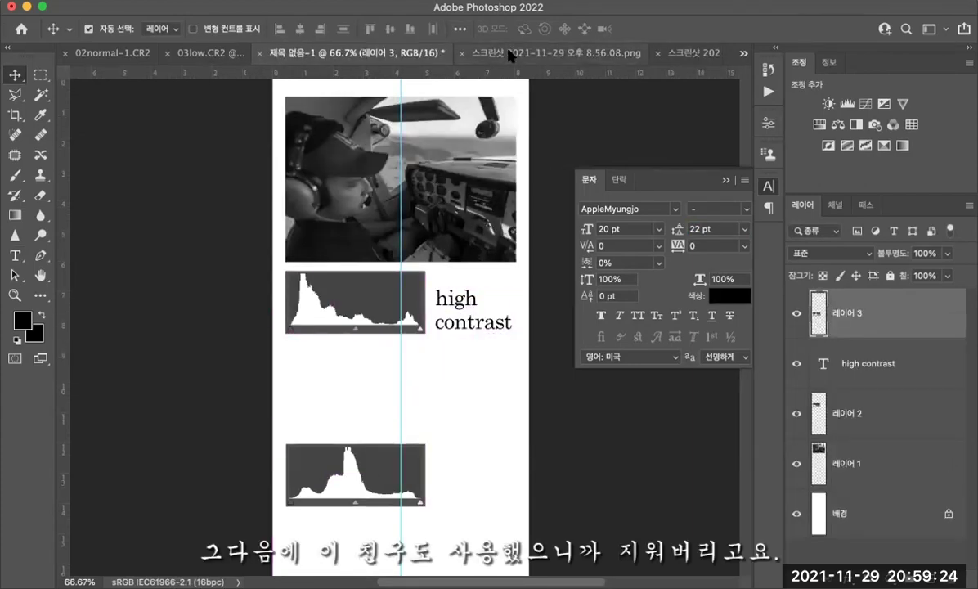
left_click(509, 56)
key("super+w")
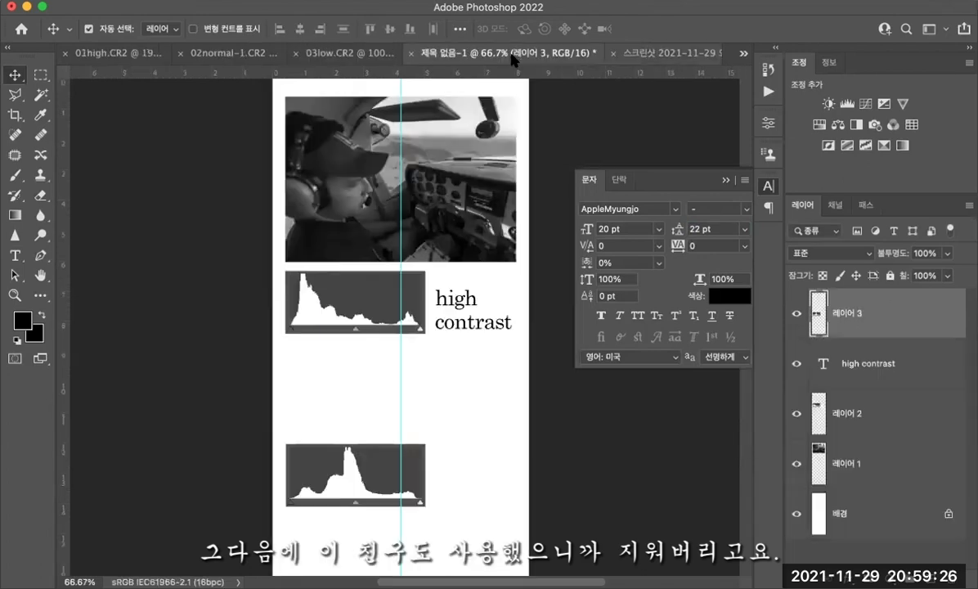
Copy the whole 02normal-1.CR2 mountain photo and paste it into the tall document.
left_click(234, 56)
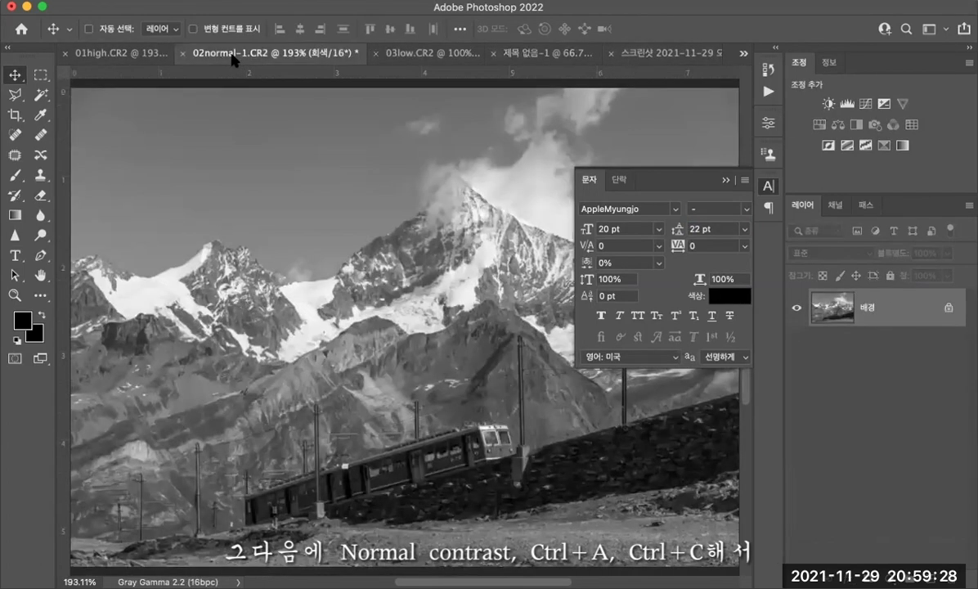
left_click(517, 57)
key("super+v")
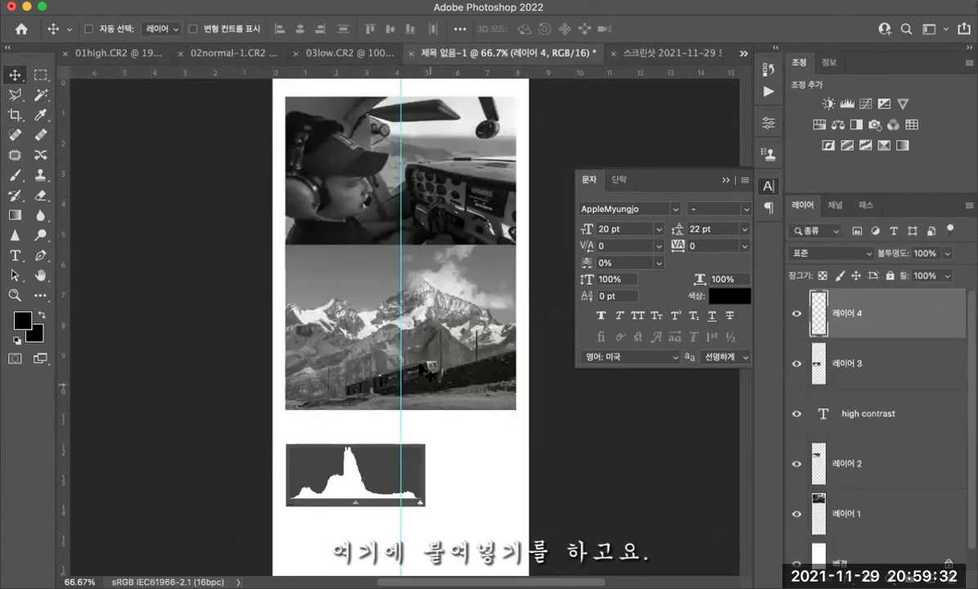
Place the mountain photo below the first histogram and set the second histogram directly under it, matching the upper pair's spacing and left edge.
left_click_drag(359, 475, 360, 537)
left_click_drag(431, 464, 420, 334)
left_click_drag(339, 417, 340, 498)
left_click_drag(327, 248, 328, 344)
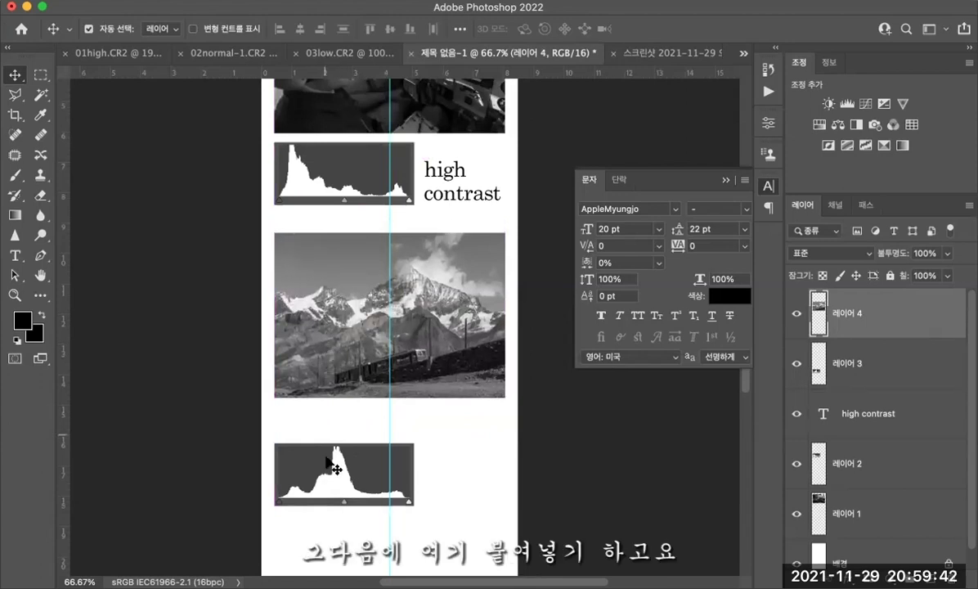
left_click(330, 463)
left_click_drag(325, 442, 328, 422)
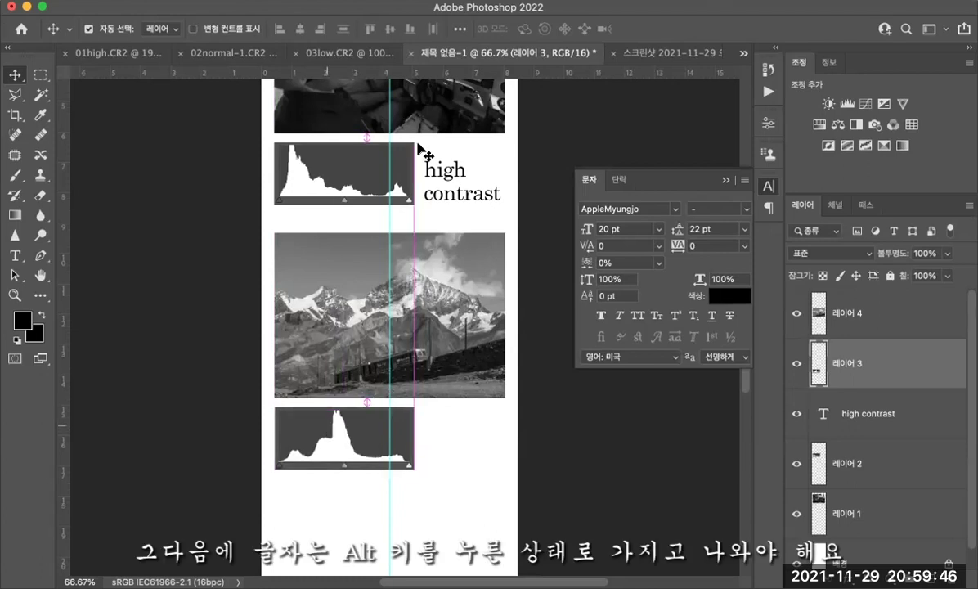
Duplicate the "high contrast" text beside the second histogram and change the copy to read "normal contrast".
left_click(448, 175)
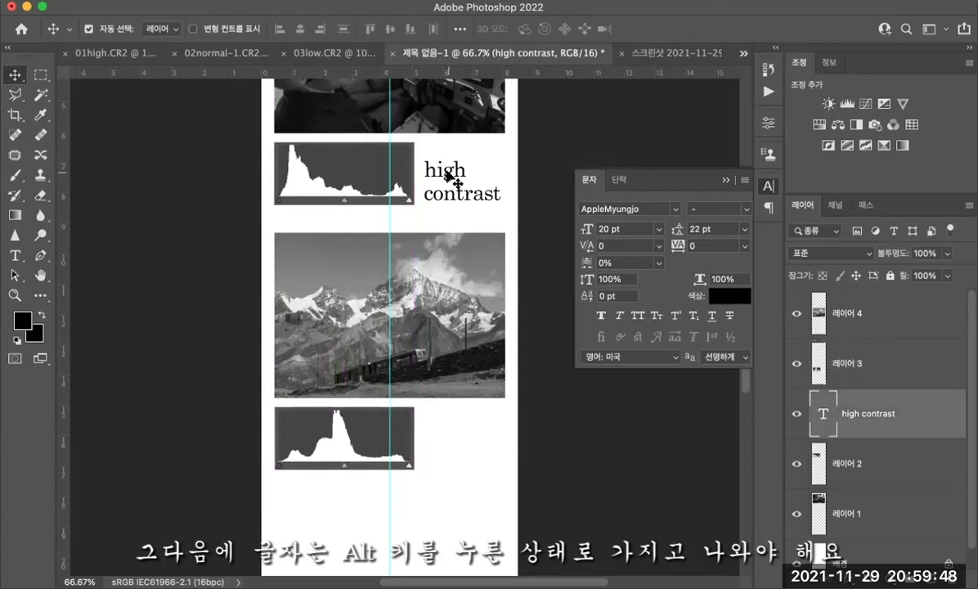
left_click_drag(451, 278, 443, 438)
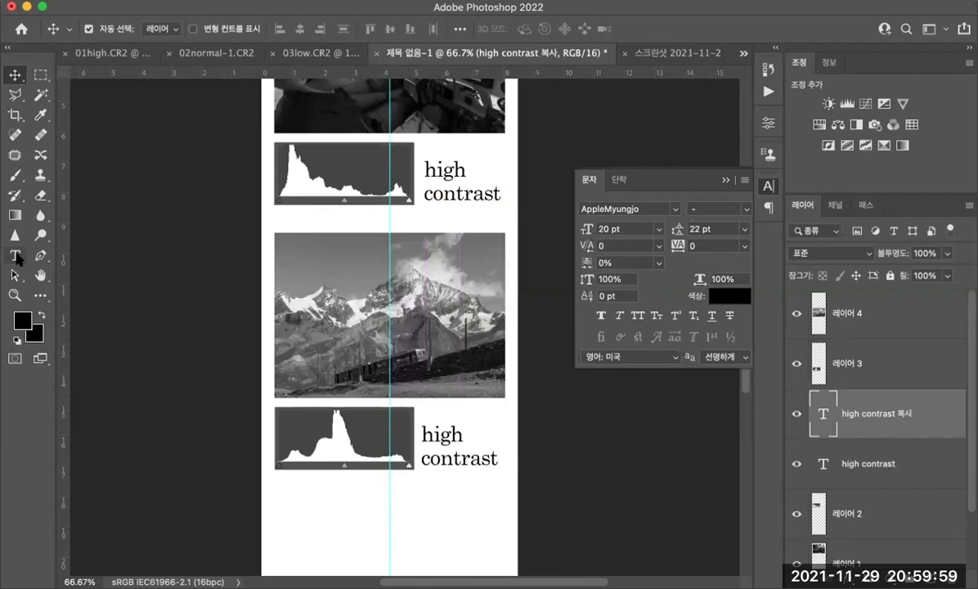
key("t")
left_click(446, 455)
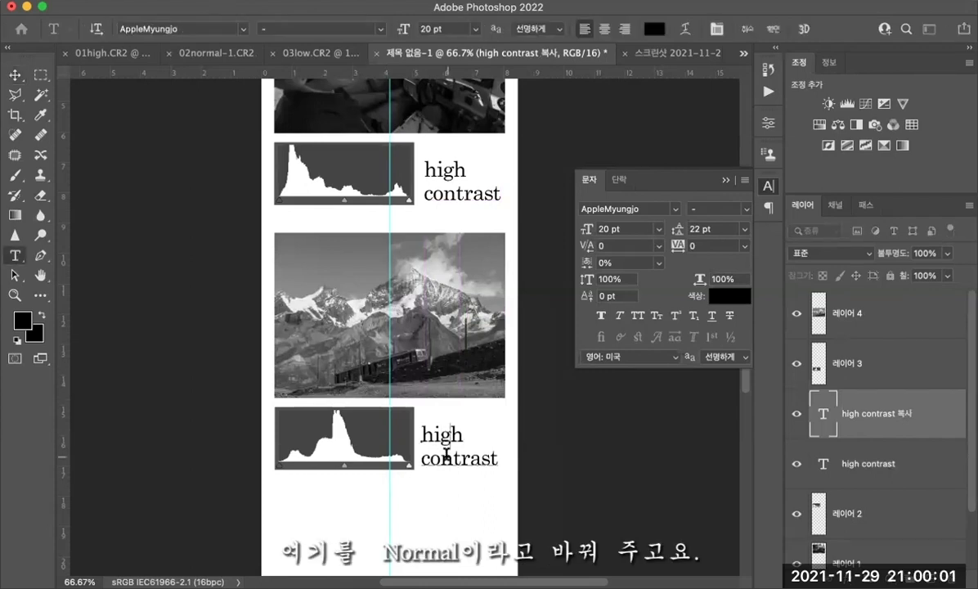
key("Delete")
key("Delete")
key("Delete")
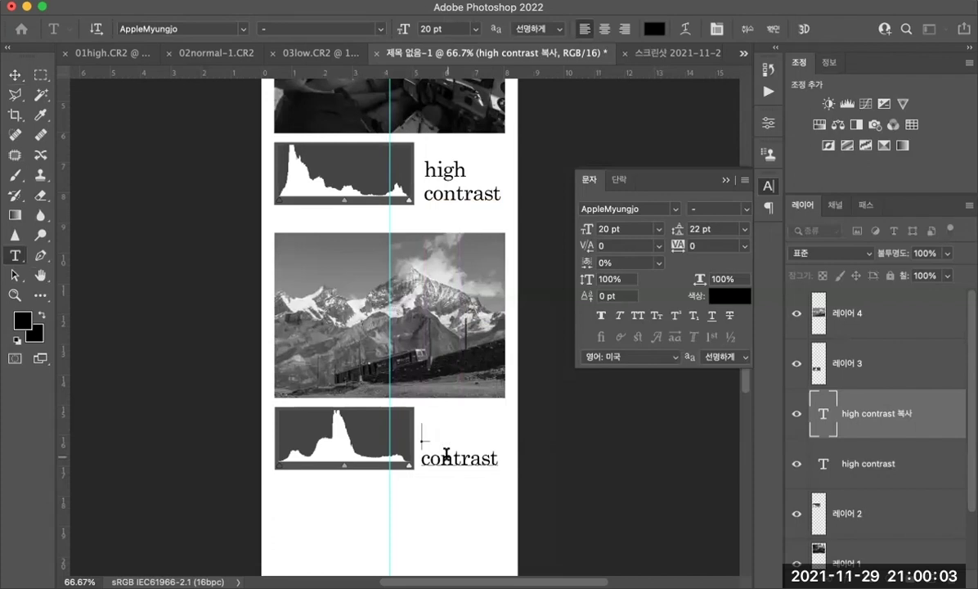
type("normal")
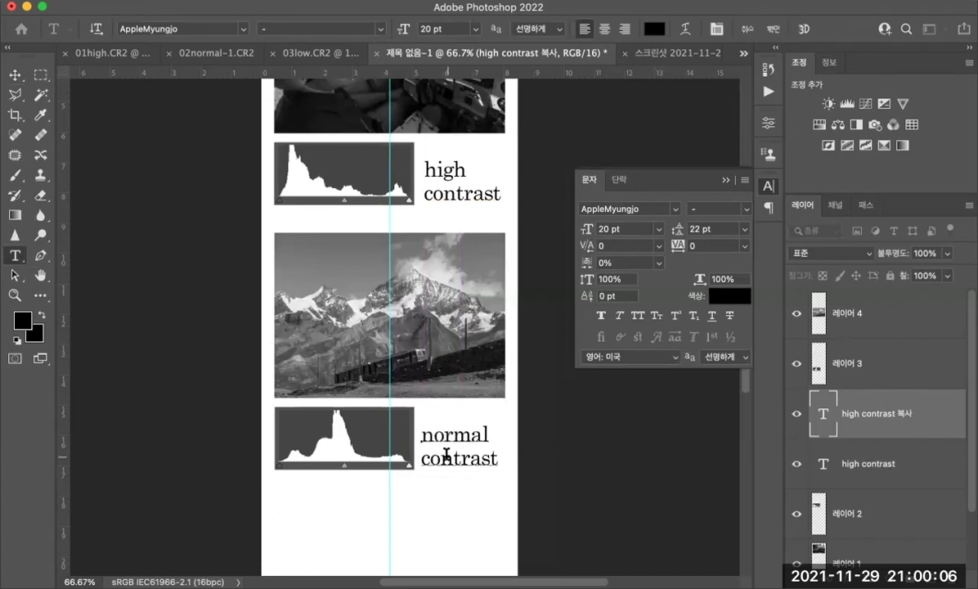
left_click(15, 75)
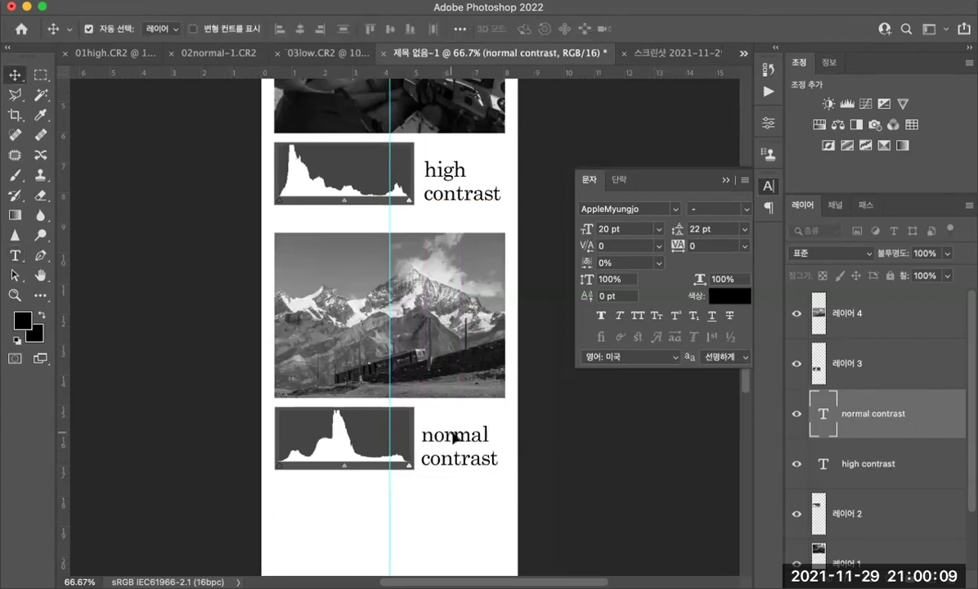
Align the "normal contrast" text with the "high contrast" text above and add a vertical guide along their left edge.
left_click_drag(450, 434, 454, 434)
left_click(360, 429)
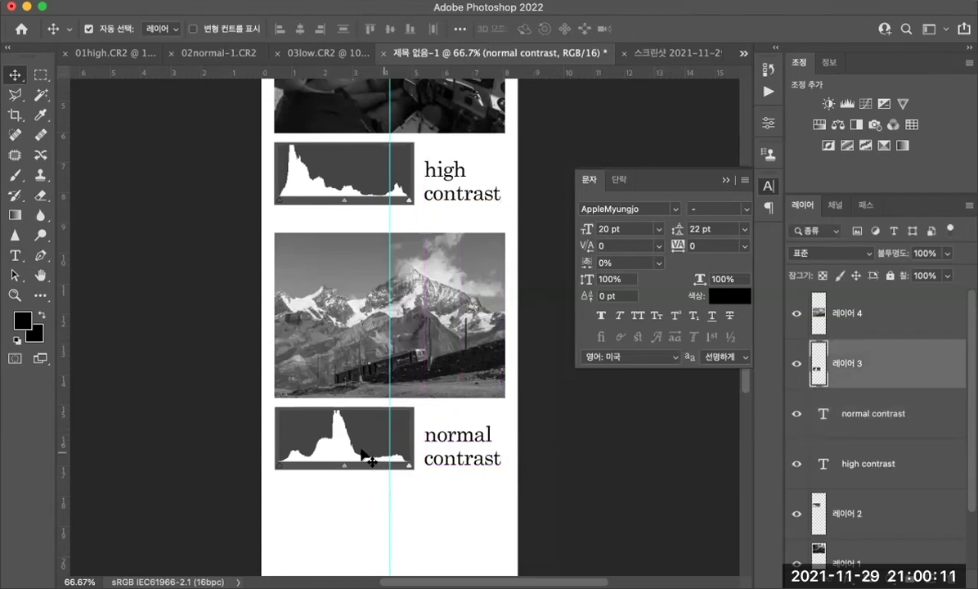
left_click_drag(66, 362, 423, 394)
left_click_drag(434, 455, 434, 452)
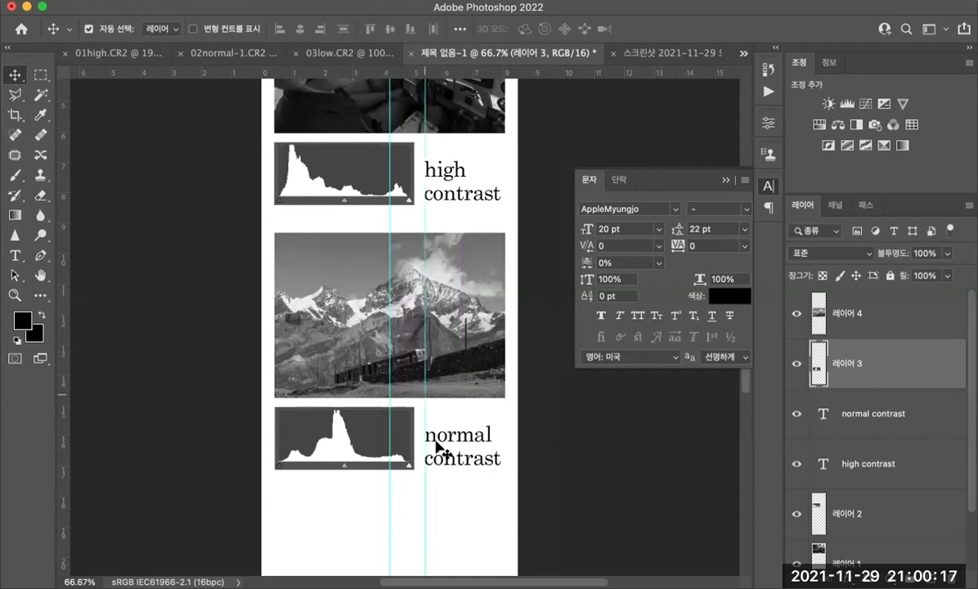
left_click(442, 440)
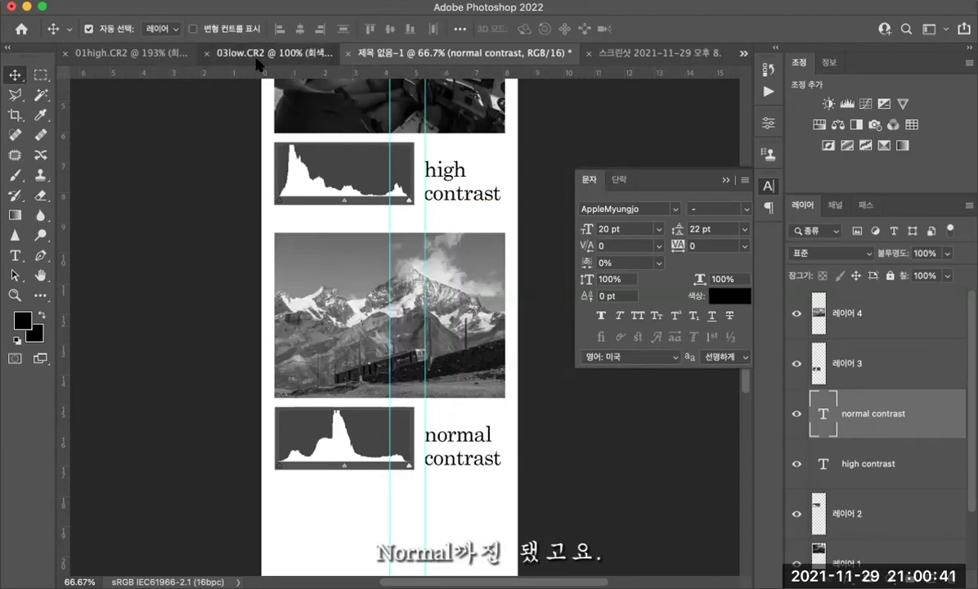
Copy the whole 03low.CR2 photo into the tall document and place it below the second histogram, aligned with the photos above.
left_click(256, 56)
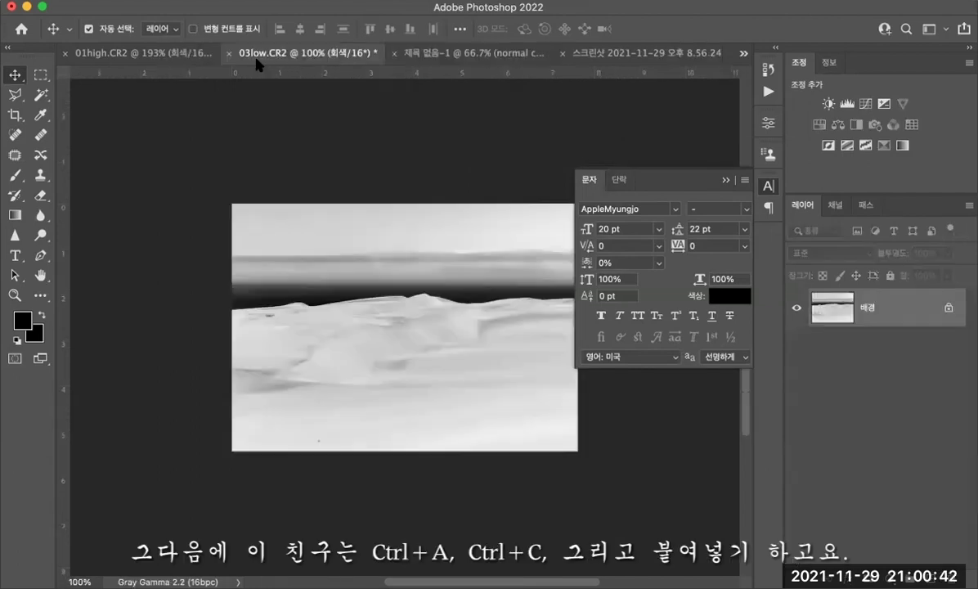
key("ctrl+a")
key("ctrl+c")
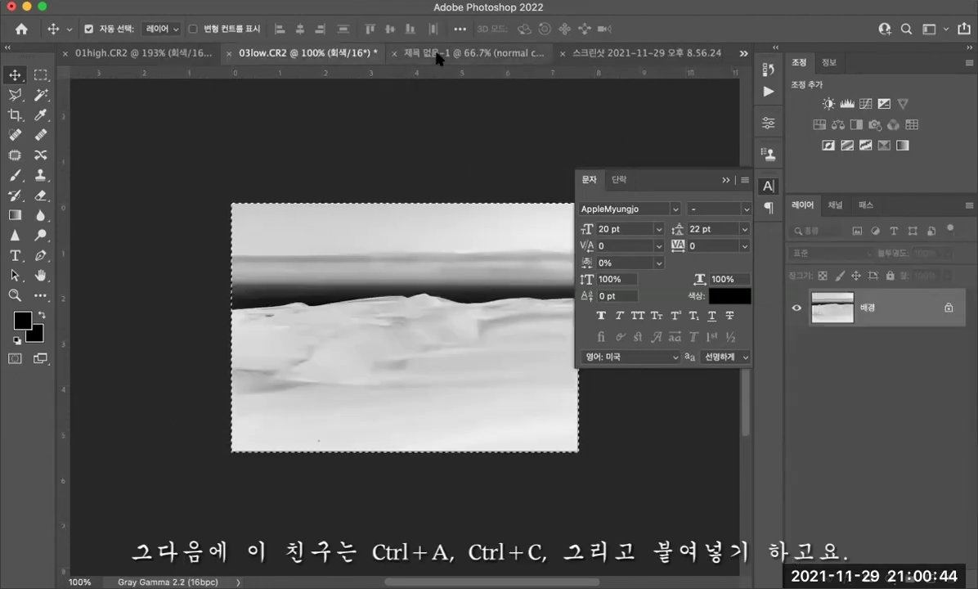
left_click(438, 55)
key("ctrl+v")
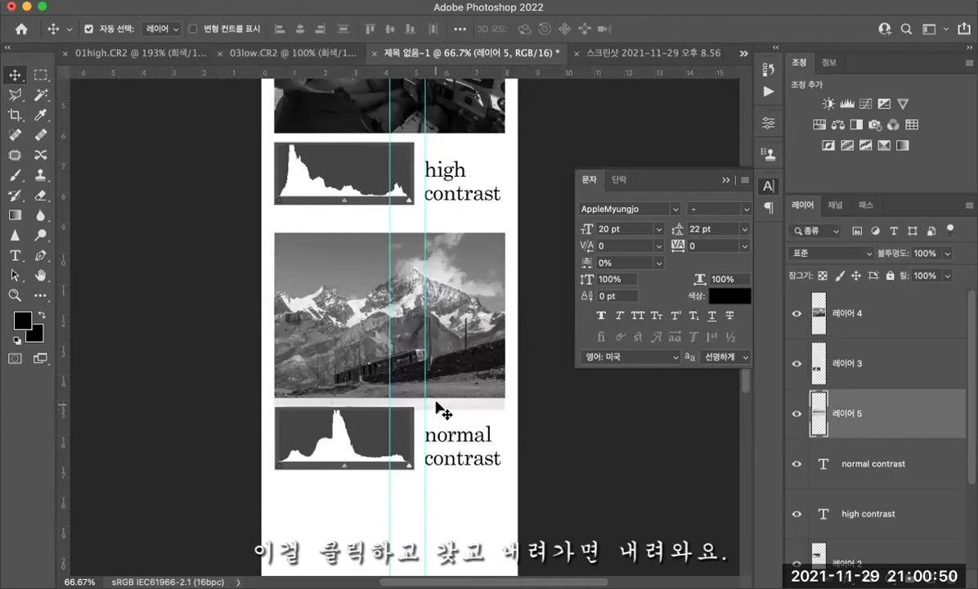
left_click_drag(436, 421, 461, 442)
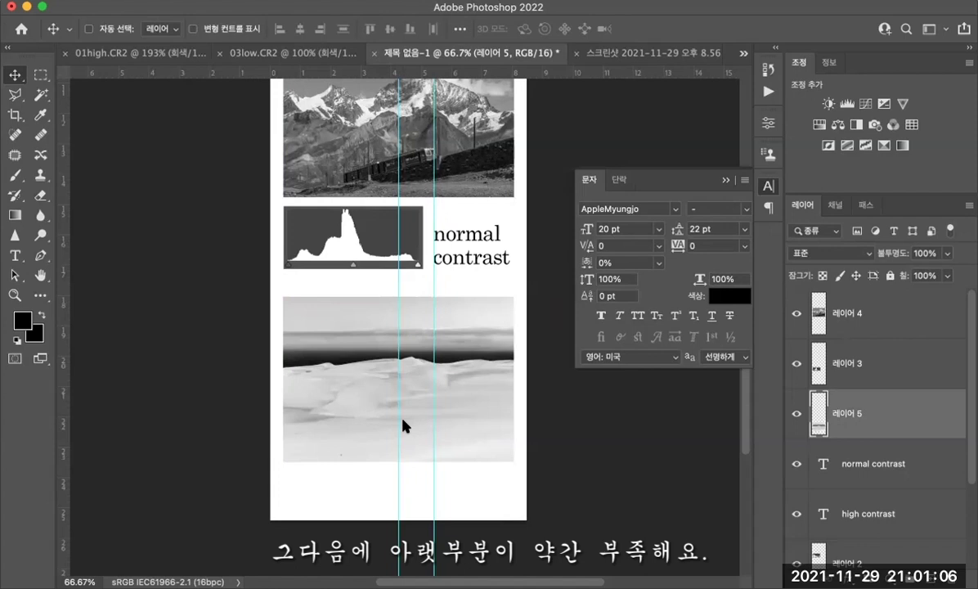
Try to extend the canvas 500 pixels downward in the background colour, and undo the extension.
key("super+alt+c")
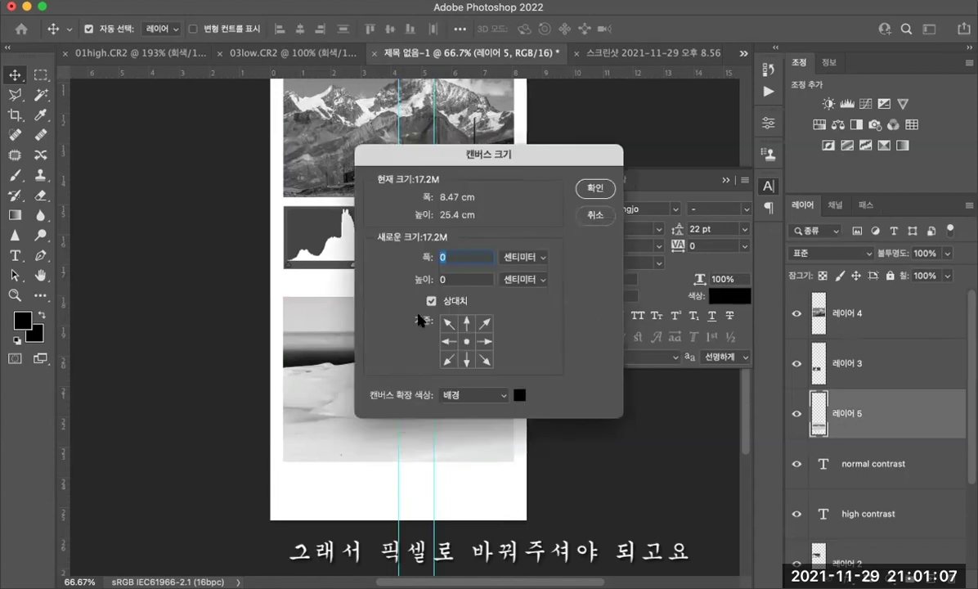
left_click(544, 259)
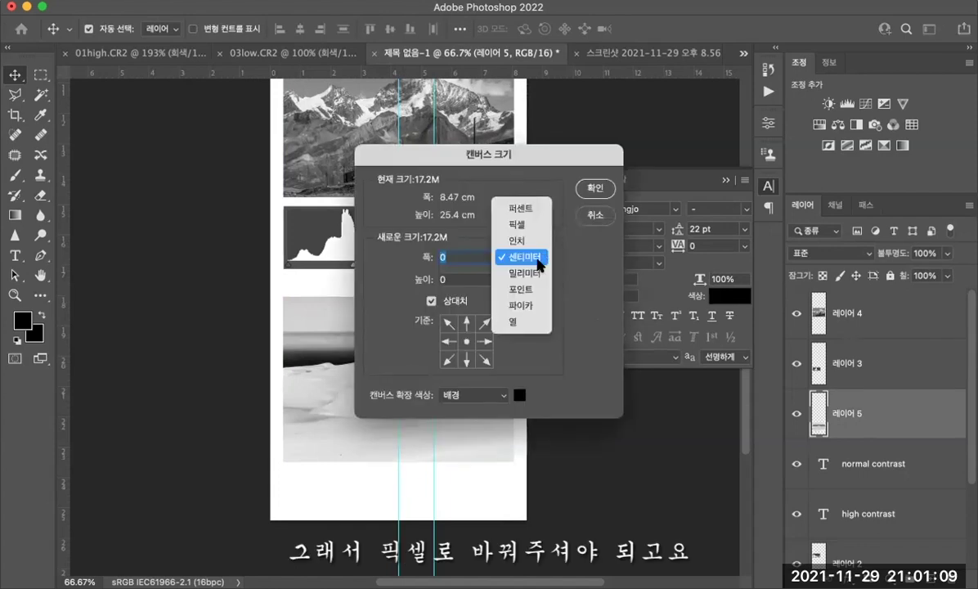
left_click(524, 225)
left_click(467, 324)
key("Tab")
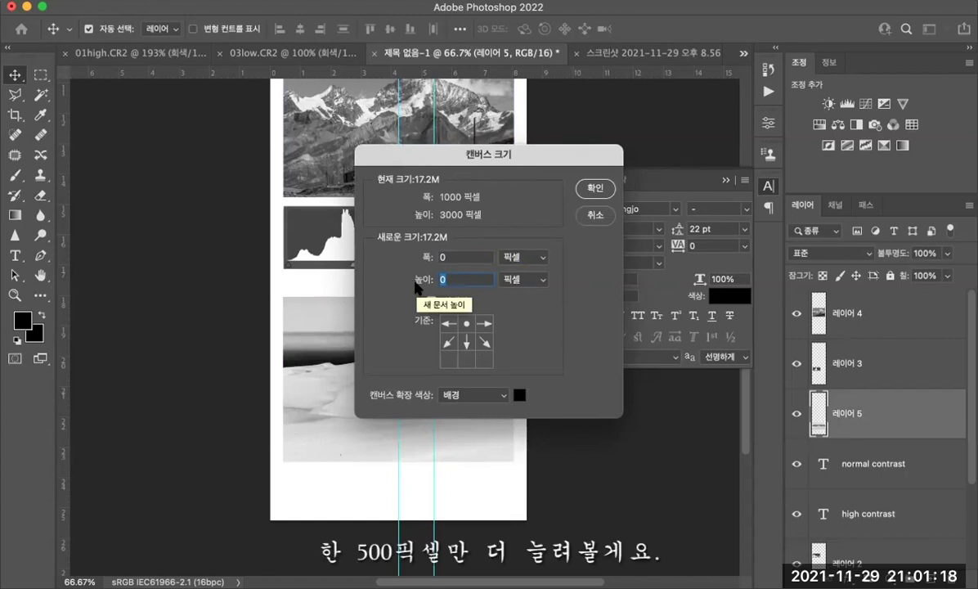
type("500")
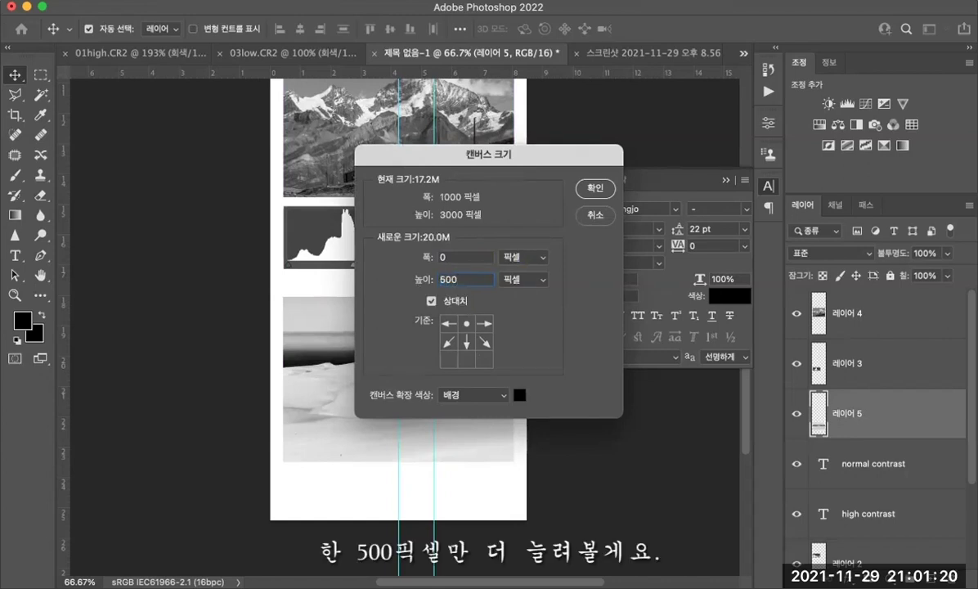
left_click(592, 190)
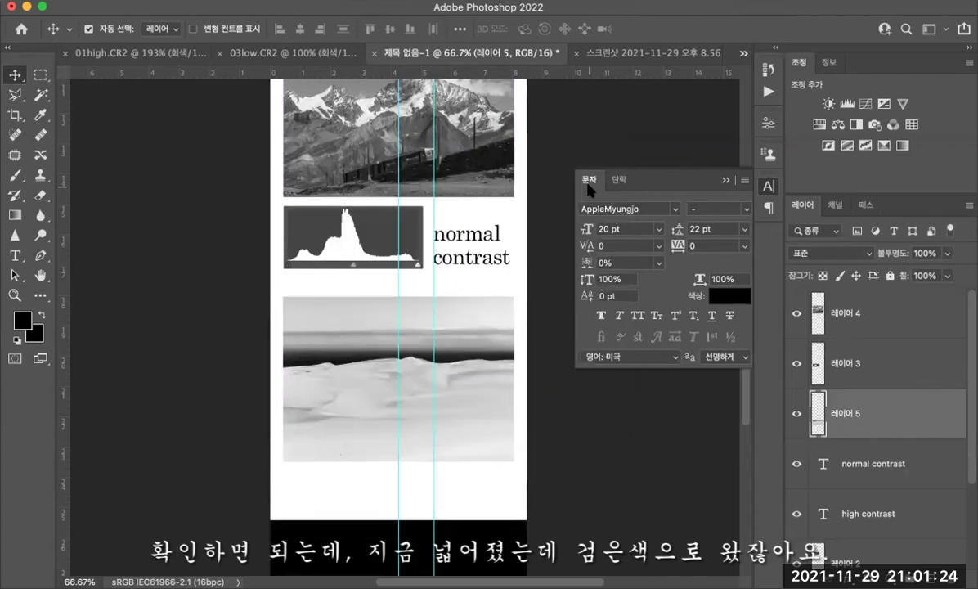
scroll(498, 339, "down", 5)
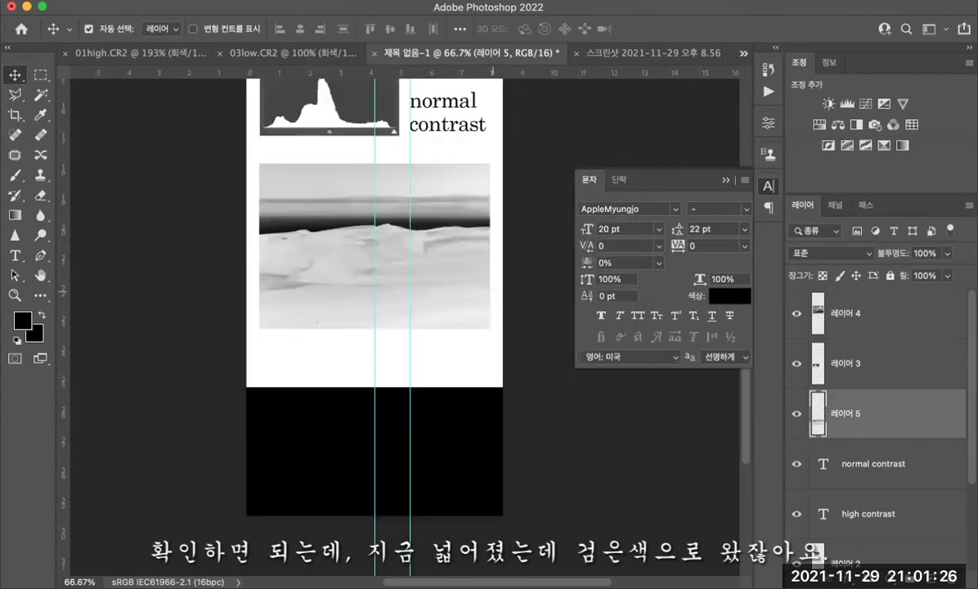
scroll(712, 74, "down", 1)
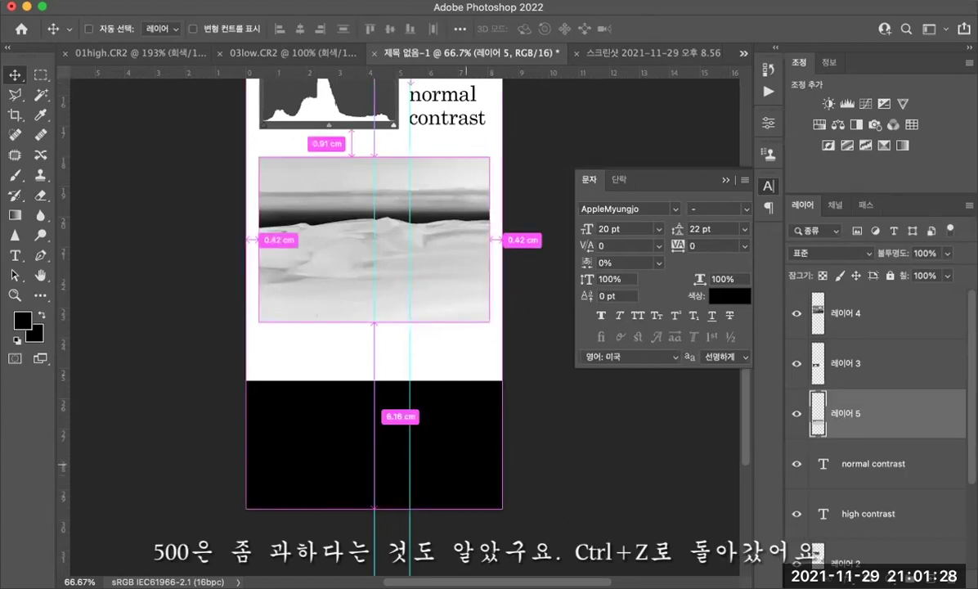
key("ctrl+z")
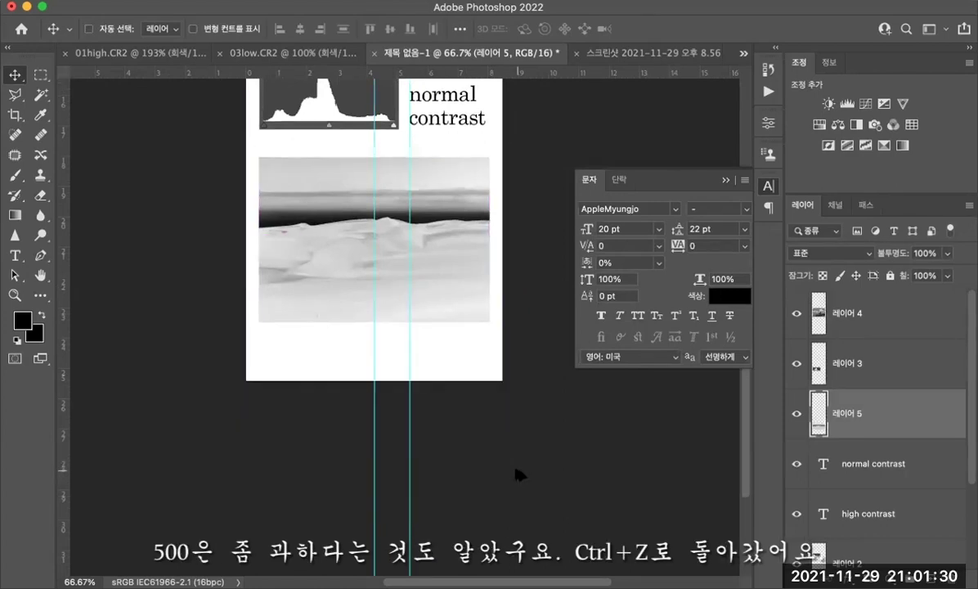
Extend the canvas 100 pixels downward, anchored at the top, with white as the extension colour.
key("ctrl+alt+c")
left_click(472, 400)
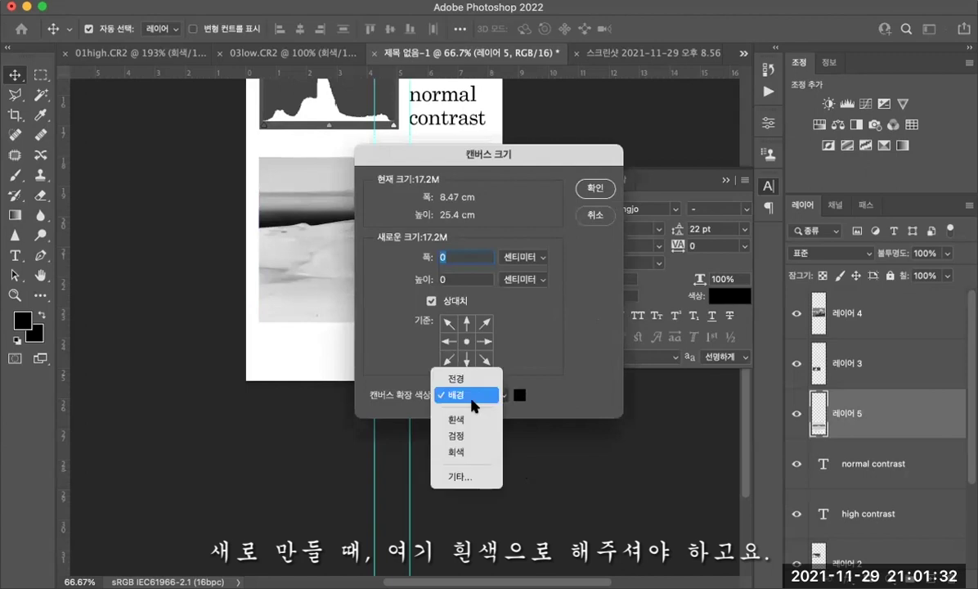
left_click(476, 414)
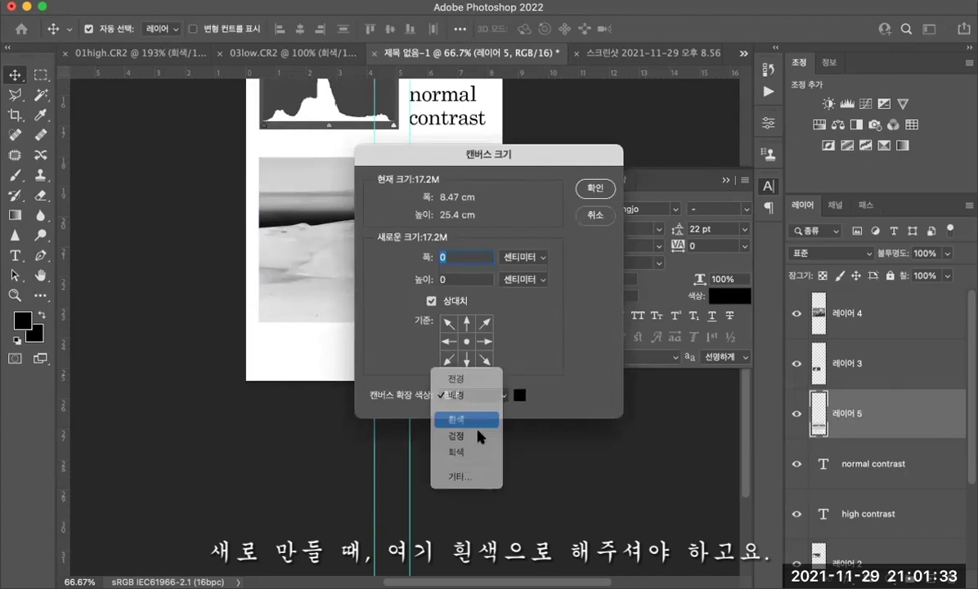
left_click(466, 323)
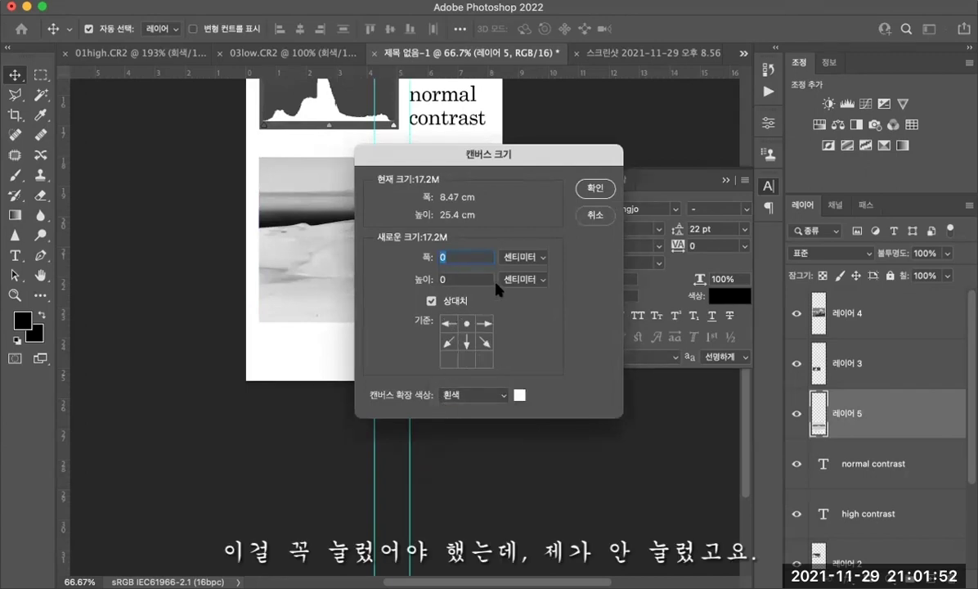
left_click(528, 282)
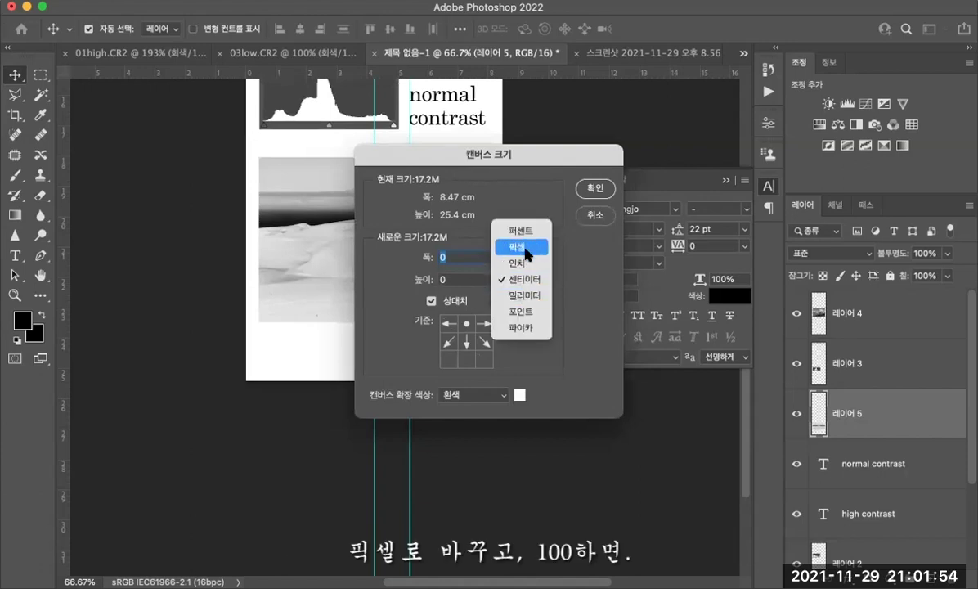
left_click(517, 250)
left_click(478, 281)
type("100")
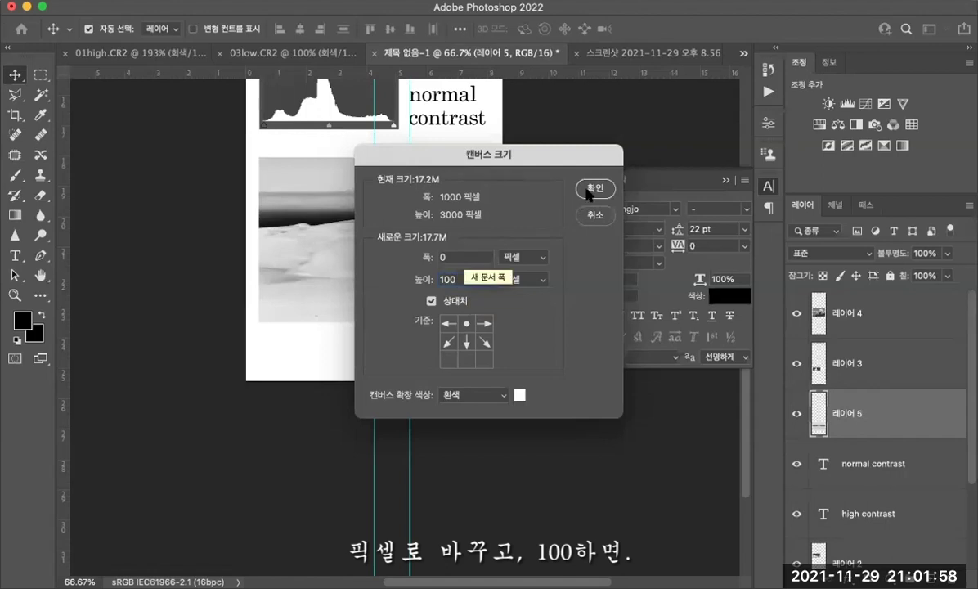
left_click(594, 188)
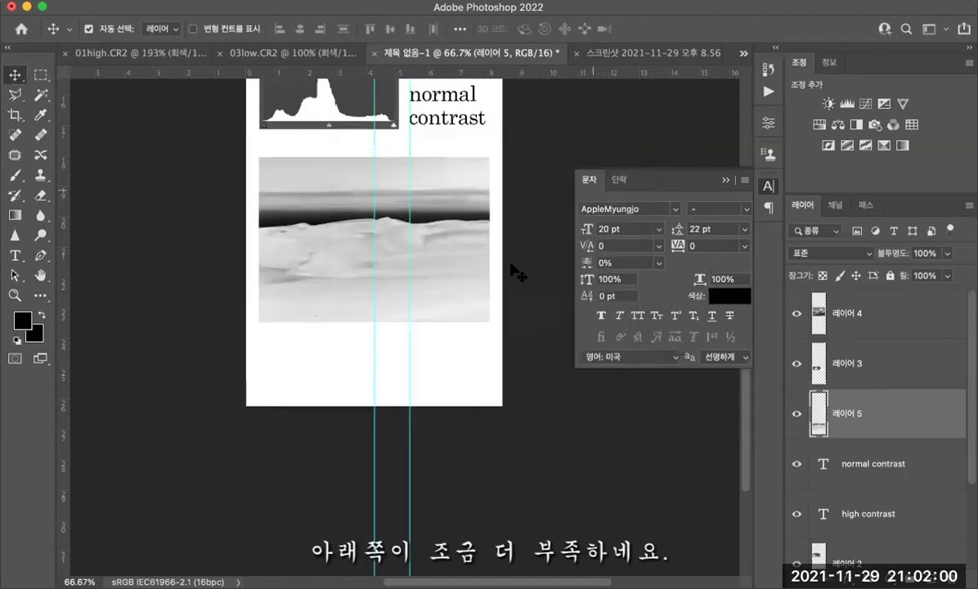
Add another 100 pixels of white canvas below the third photo, keeping the document's top edge anchored.
scroll(431, 350, "up", 5)
scroll(431, 350, "down", 3)
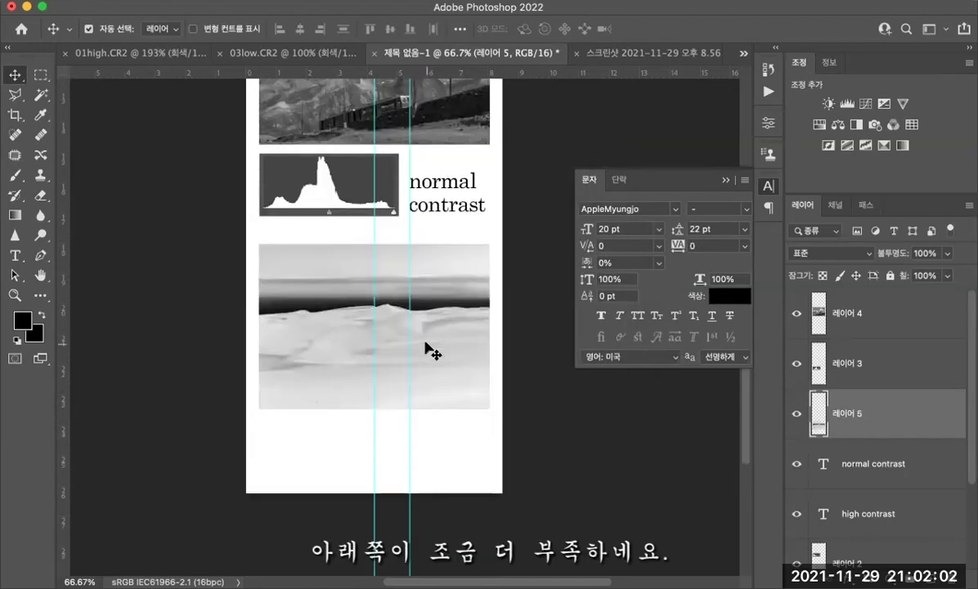
key("super+alt+c")
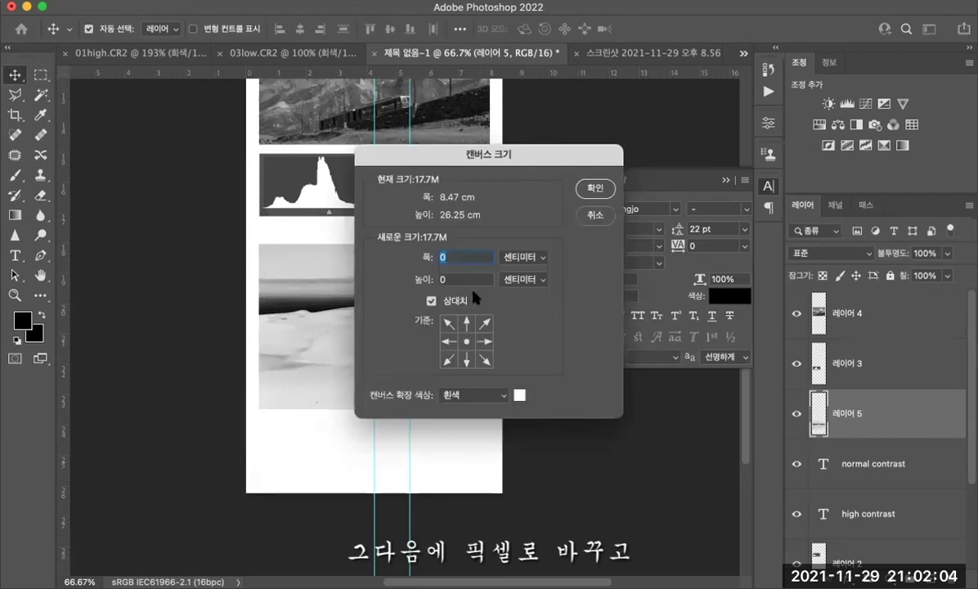
left_click(522, 279)
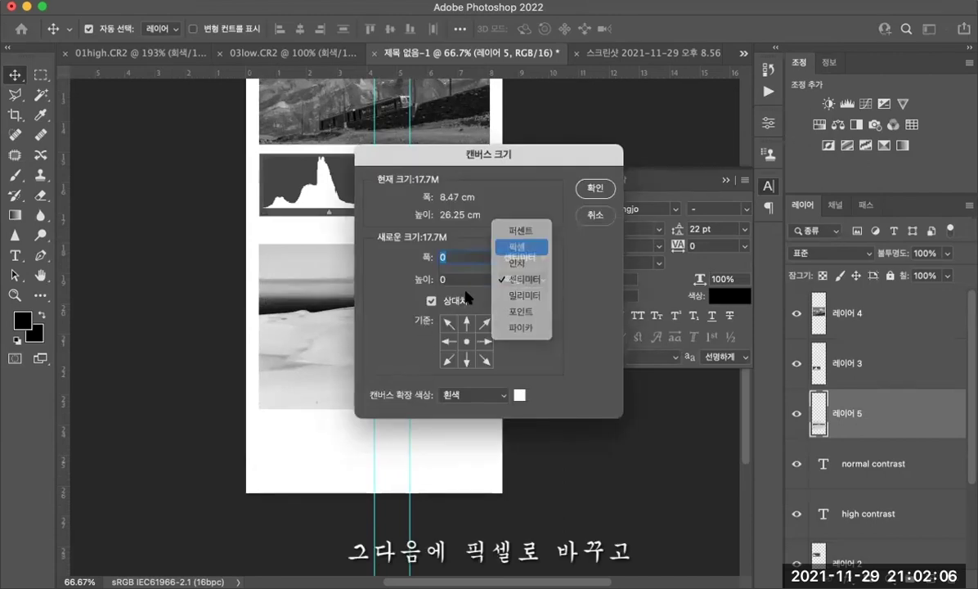
type("100")
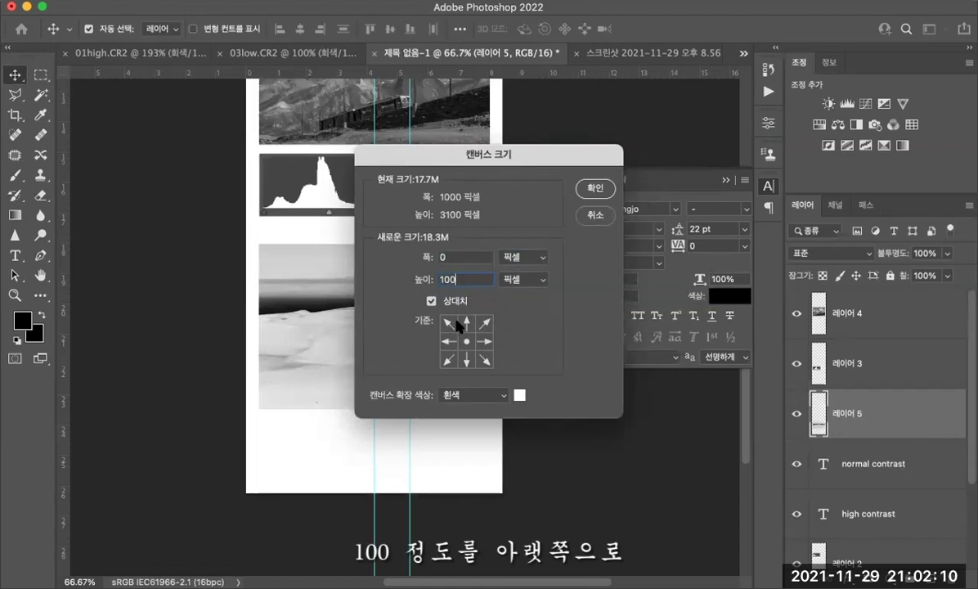
left_click(466, 323)
left_click(594, 189)
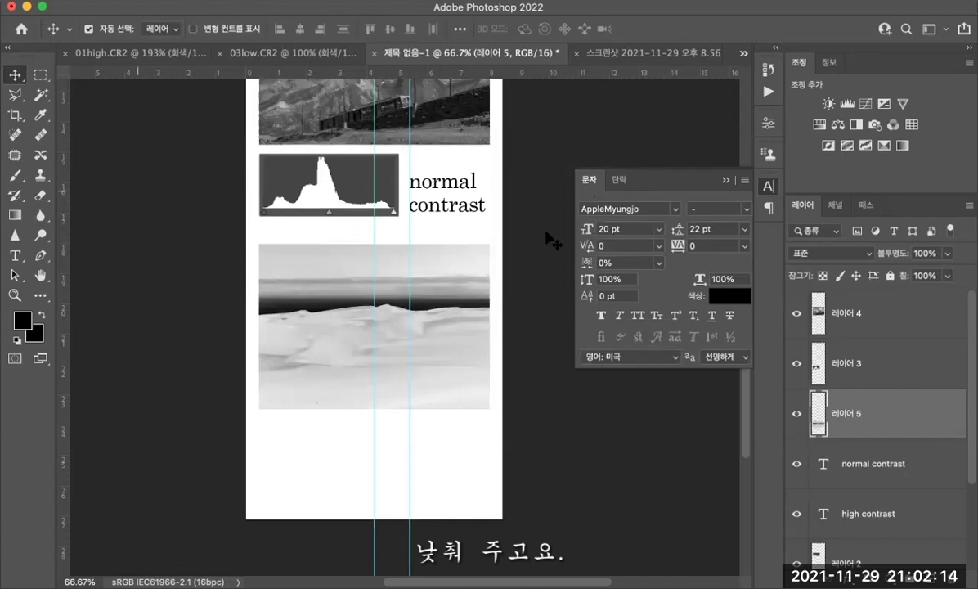
Copy the whole histogram screenshot into the tall document and place it below the third photo, aligned with the photo's left edge.
left_click(630, 54)
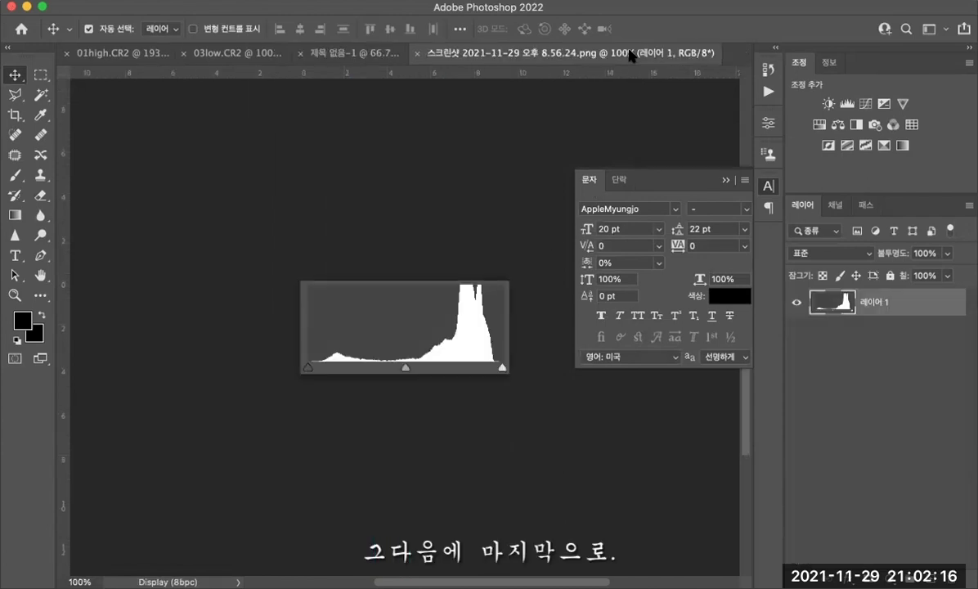
key("ctrl+a")
key("ctrl+c")
left_click(344, 54)
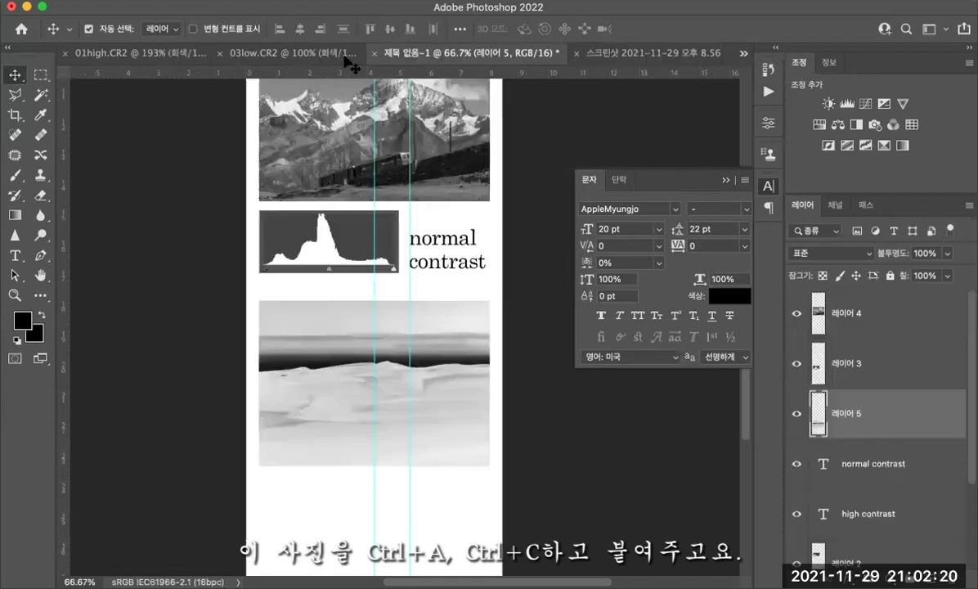
key("ctrl+v")
left_click_drag(348, 350, 304, 503)
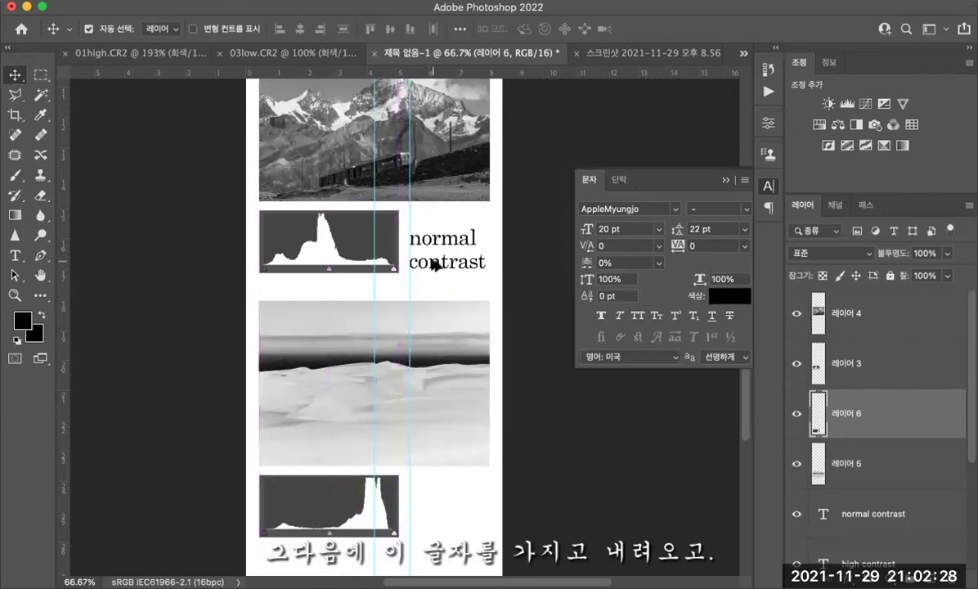
Duplicate the "normal contrast" text beside the third histogram and change the copy to read "low contrast".
left_click_drag(434, 265, 442, 444)
left_click_drag(440, 511, 434, 530)
left_click(15, 255)
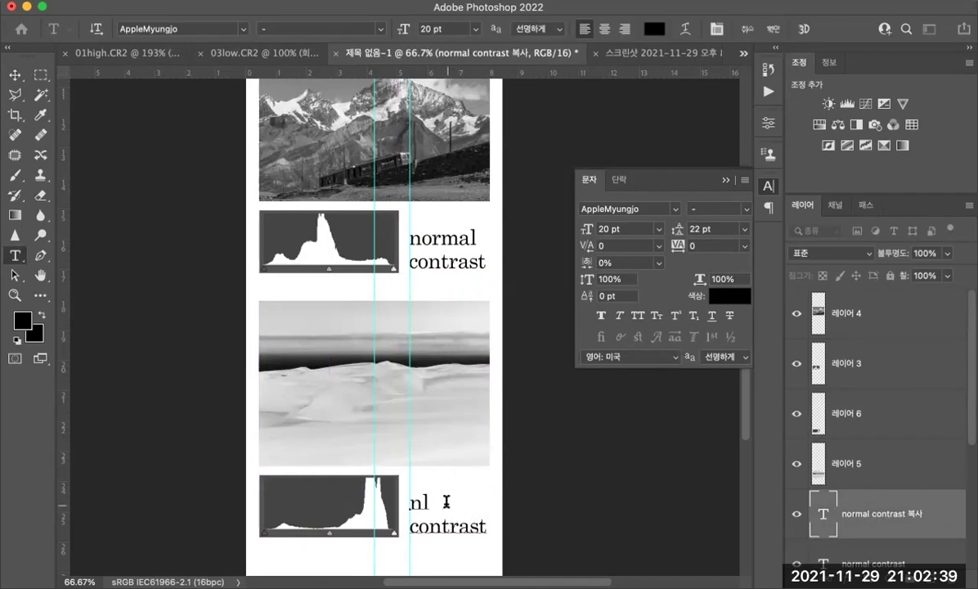
key("Delete")
type("ow")
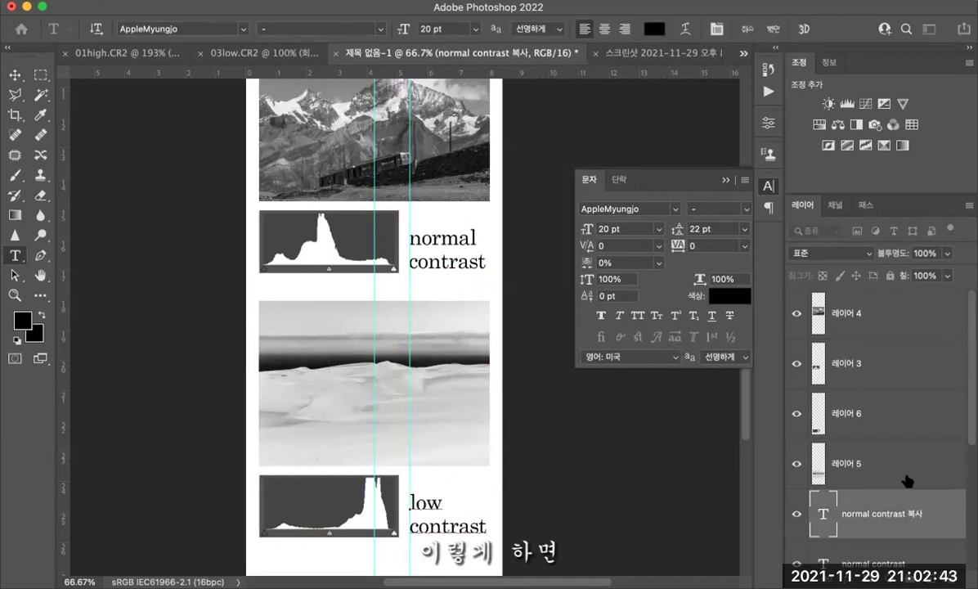
left_click(897, 487)
Collapse the floating character settings and hide the guides in the tall document.
key("ctrl+0")
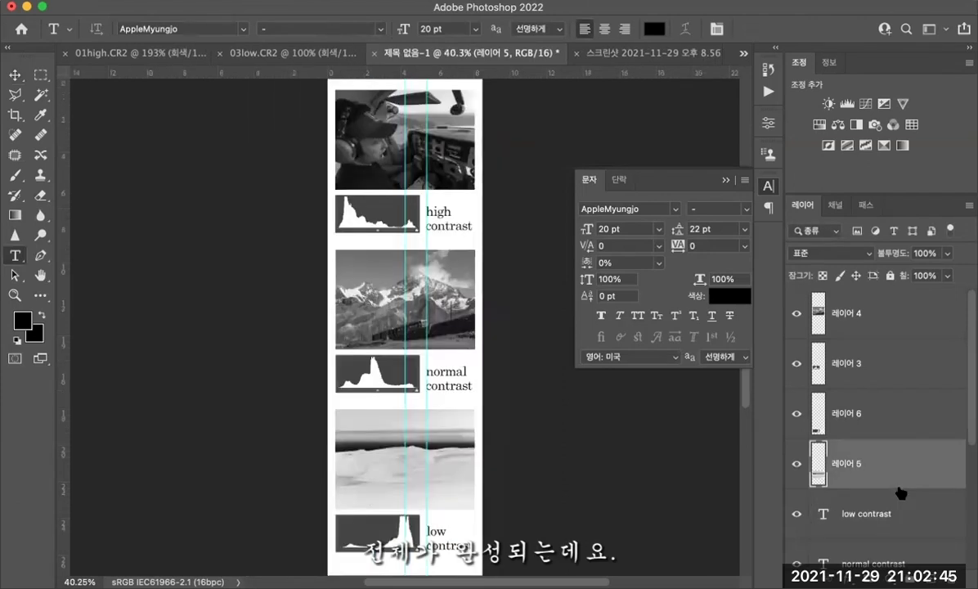
left_click(725, 179)
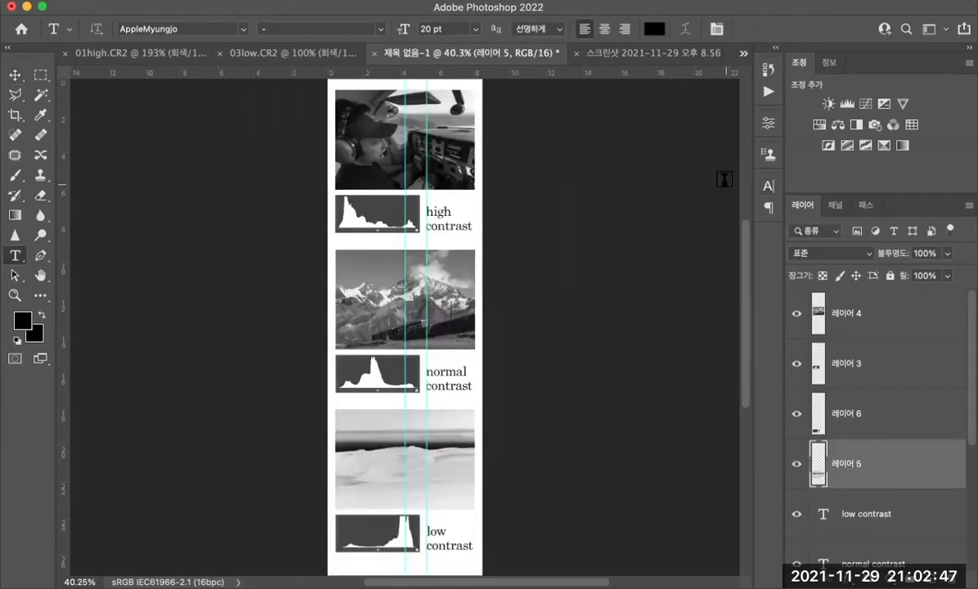
key("ctrl+h")
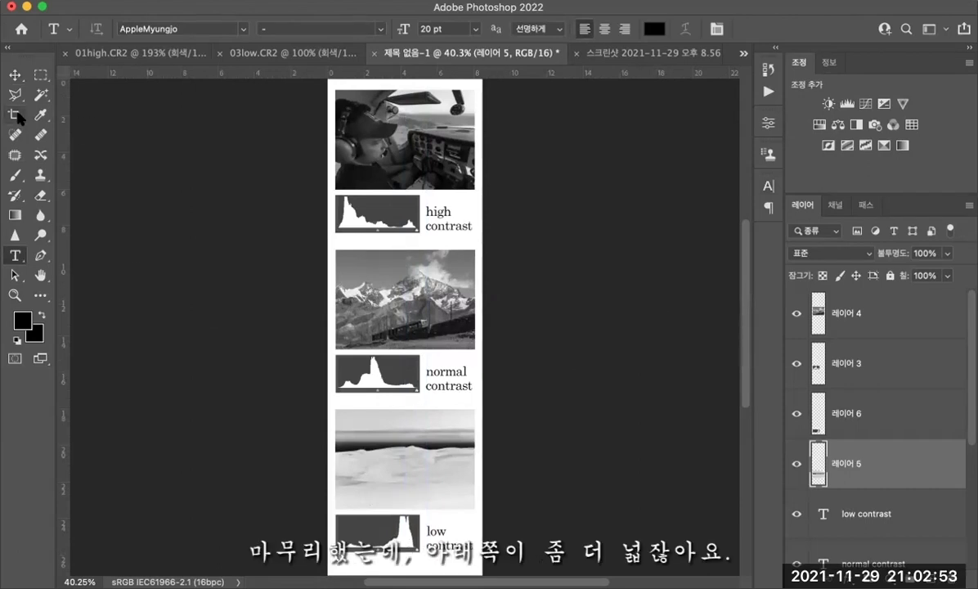
Crop off the excess white strip below the third histogram and its "low contrast" label.
left_click(15, 112)
scroll(535, 299, "down", 5)
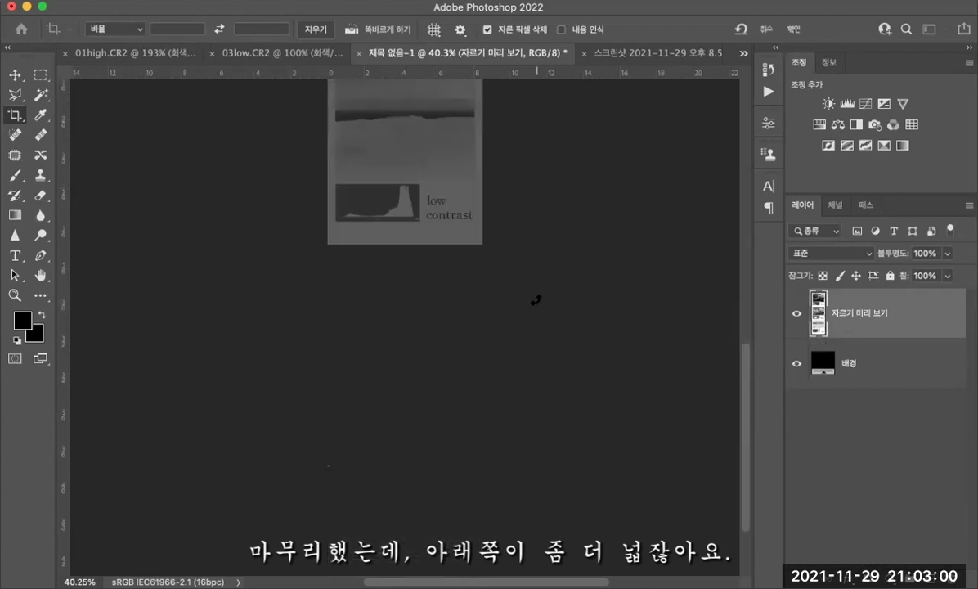
scroll(535, 300, "up", 5)
left_click_drag(405, 265, 406, 443)
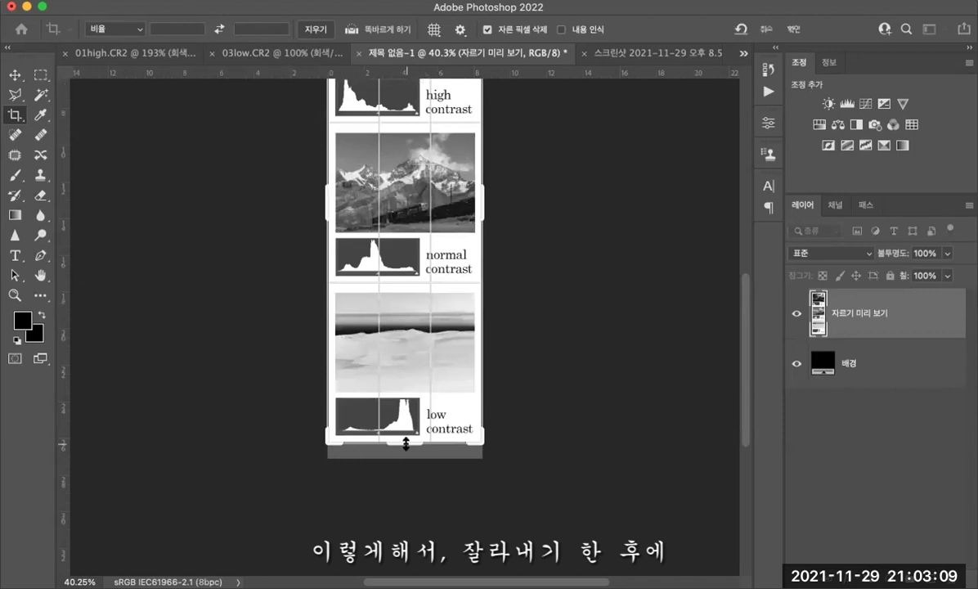
key("Return")
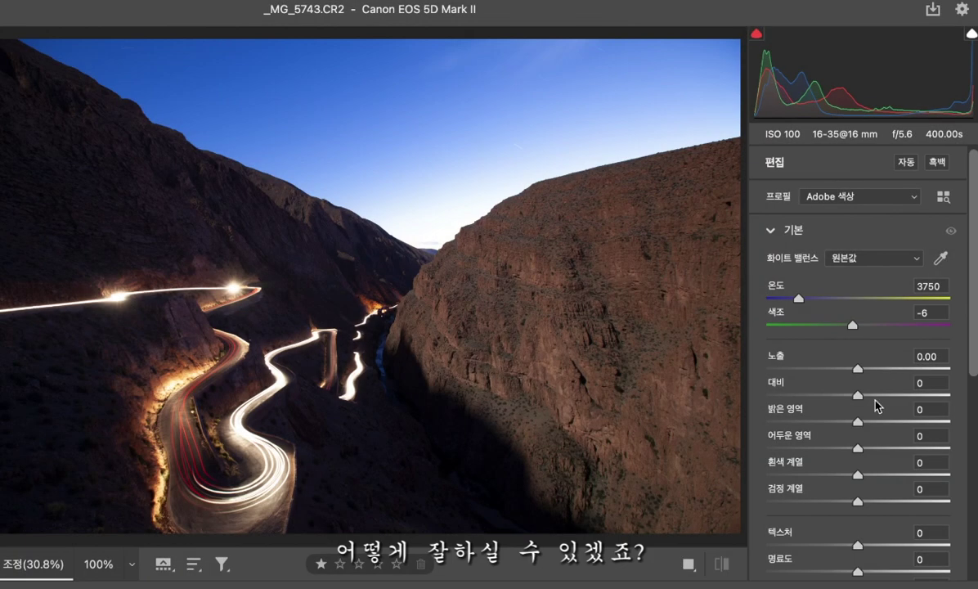
In Camera Raw, set the Highlights of _MG_5743.CR2 to -77, moderately lift its Shadows and slightly raise its Exposure.
left_click_drag(858, 423, 795, 425)
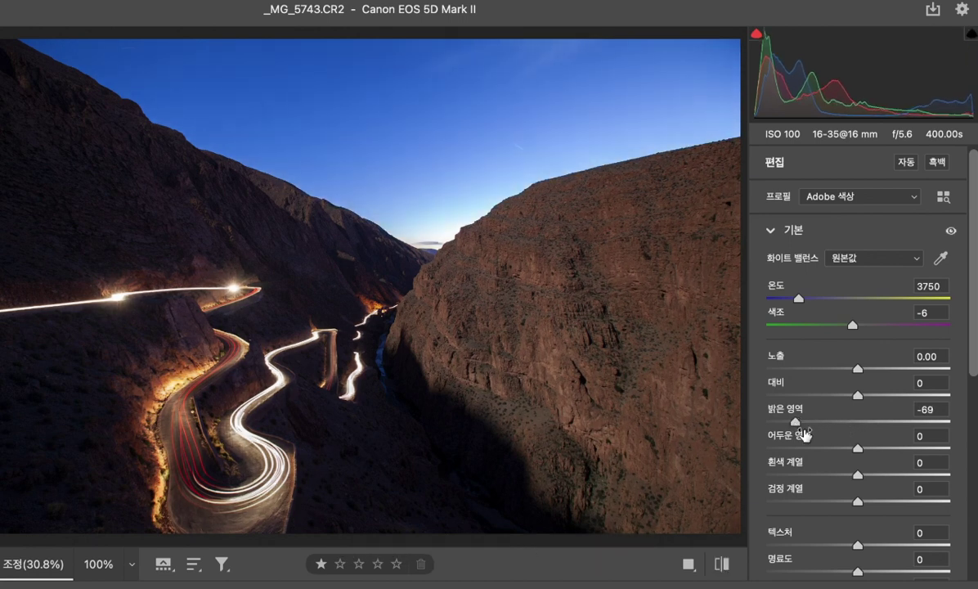
left_click_drag(861, 452, 937, 456)
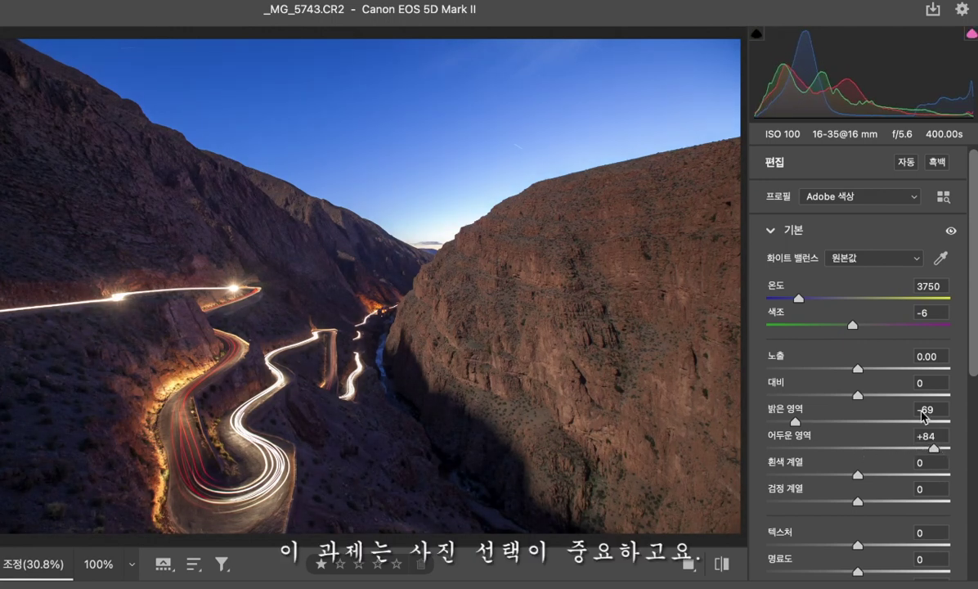
left_click_drag(858, 372, 863, 373)
left_click_drag(796, 424, 787, 426)
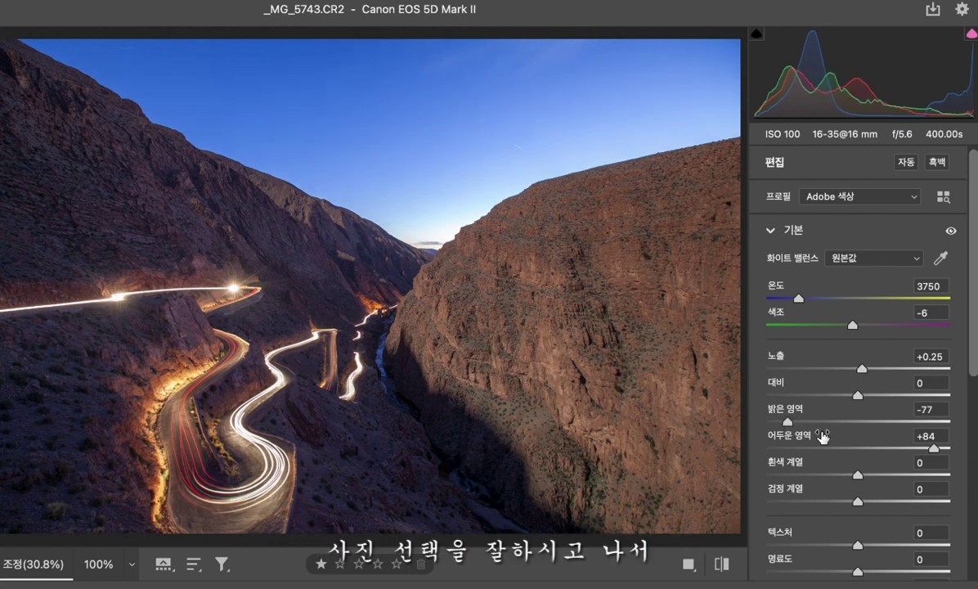
left_click_drag(862, 373, 860, 373)
left_click_drag(933, 448, 900, 454)
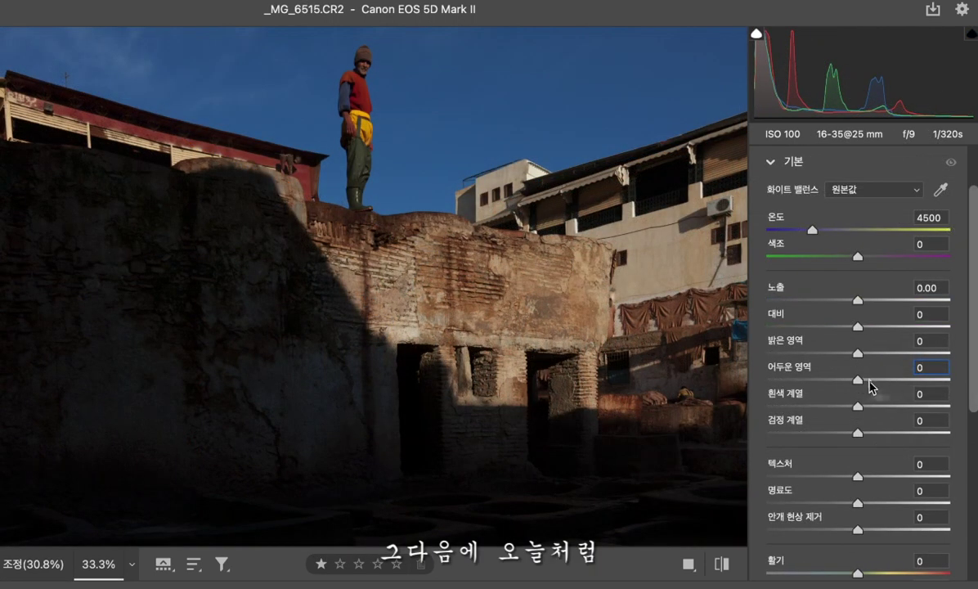
Set the Shadows of _MG_6515.CR2 to +62 and Exposure to +0.85, and lower its Highlights strongly.
left_click_drag(870, 382, 920, 383)
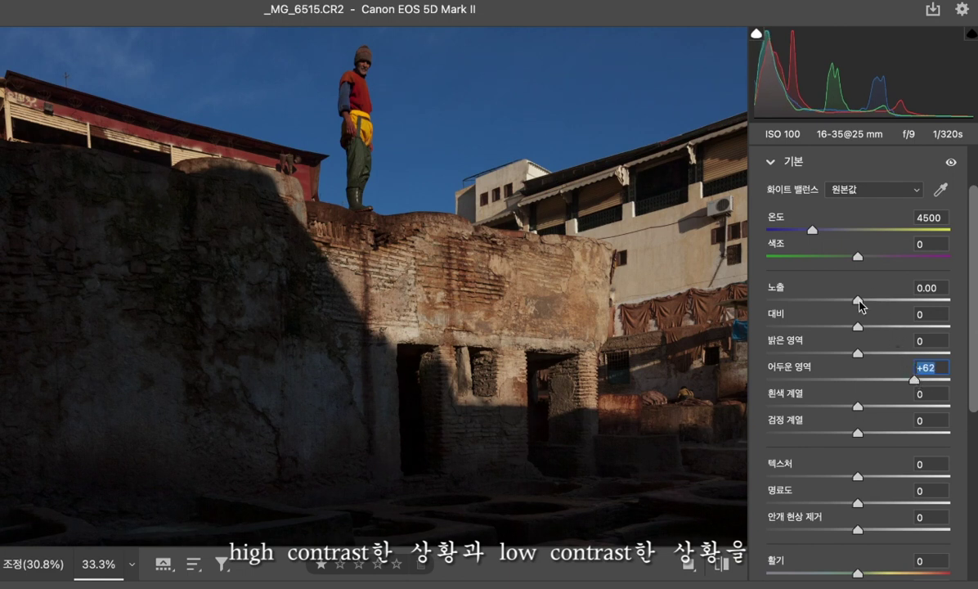
left_click_drag(860, 306, 876, 301)
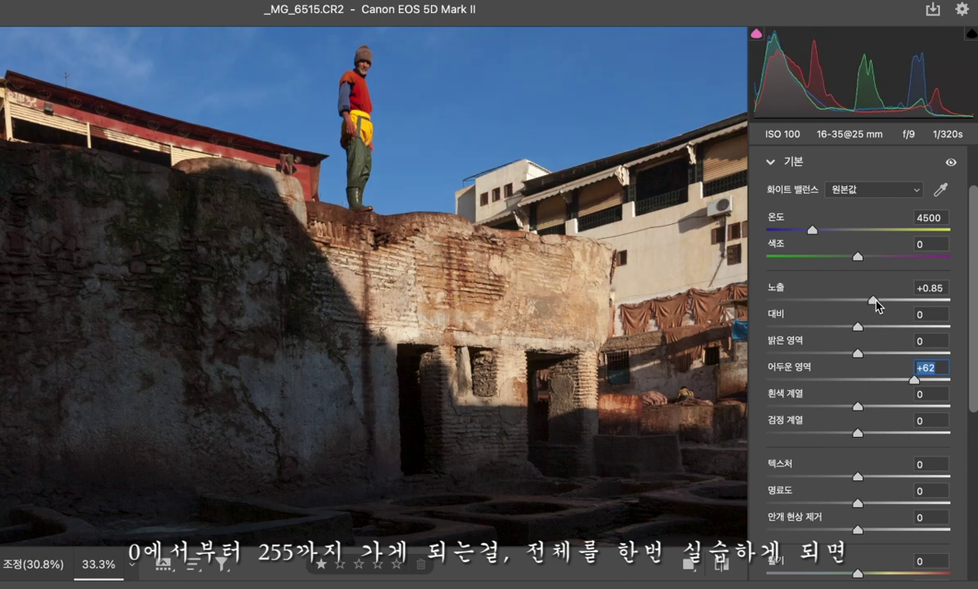
left_click_drag(858, 354, 799, 354)
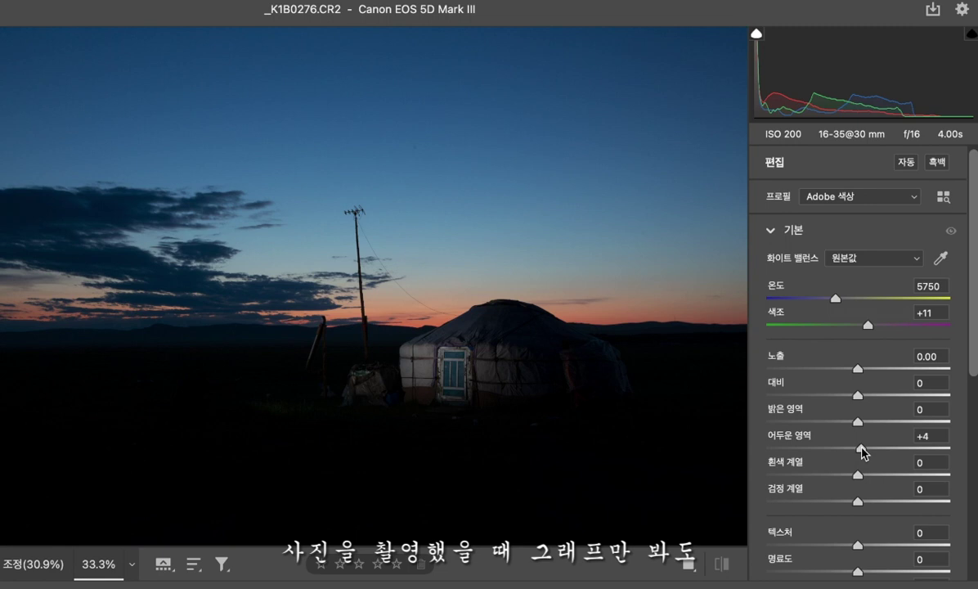
Set the Shadows of _K1B0276.CR2 to +89, Highlights to -85 and Exposure to +0.80.
left_click_drag(864, 452, 940, 452)
key("backslash")
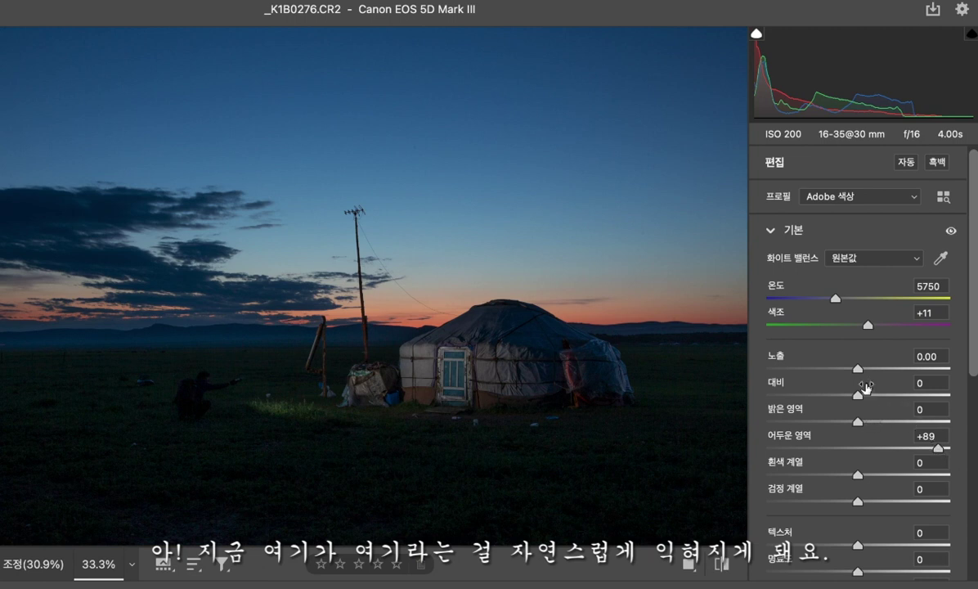
left_click_drag(858, 370, 875, 372)
left_click_drag(858, 422, 781, 425)
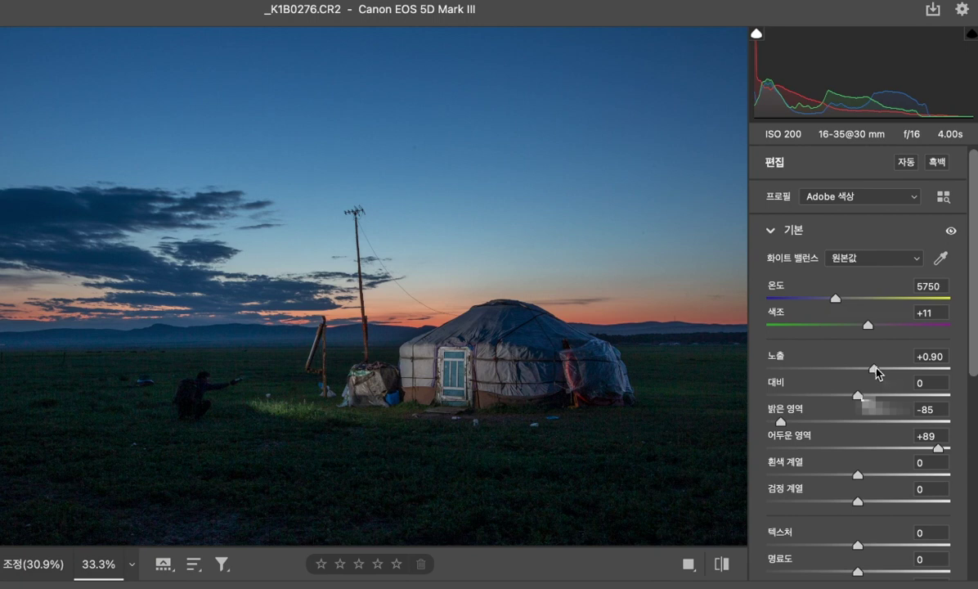
left_click_drag(877, 372, 875, 372)
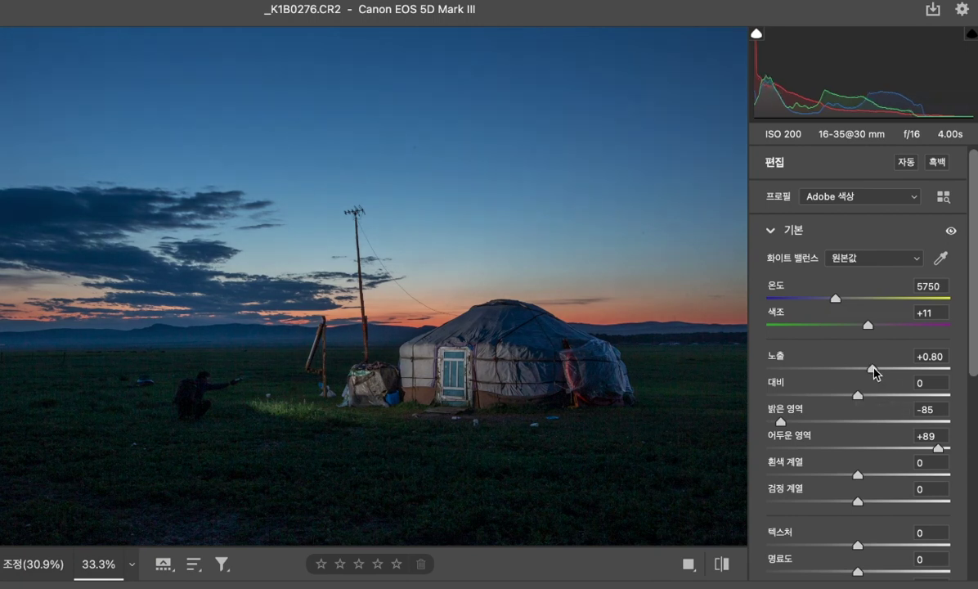